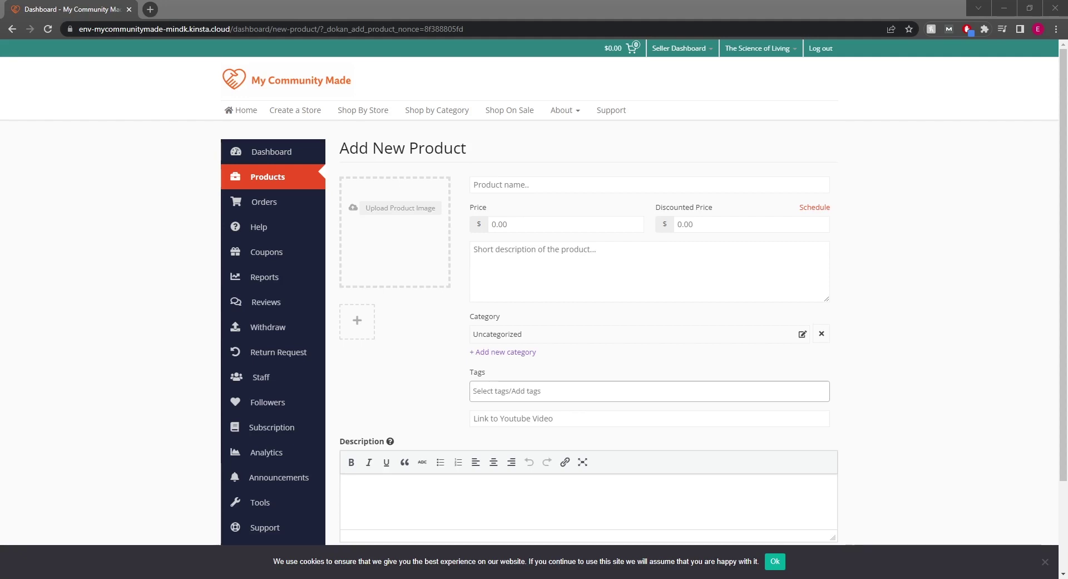
Fill in the product name "Test Variable Product", price 5 and short description "This is a test variable product"
{"action": "left_click", "coordinate": [500, 185]}
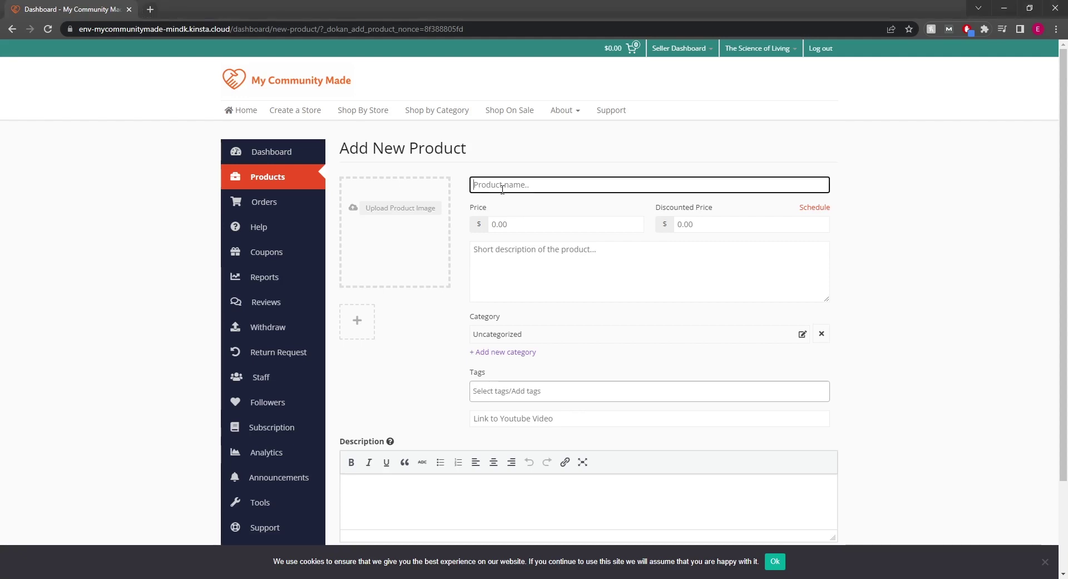
{"action": "type", "text": "Test Variable Product"}
{"action": "key", "text": "Tab"}
{"action": "type", "text": "5"}
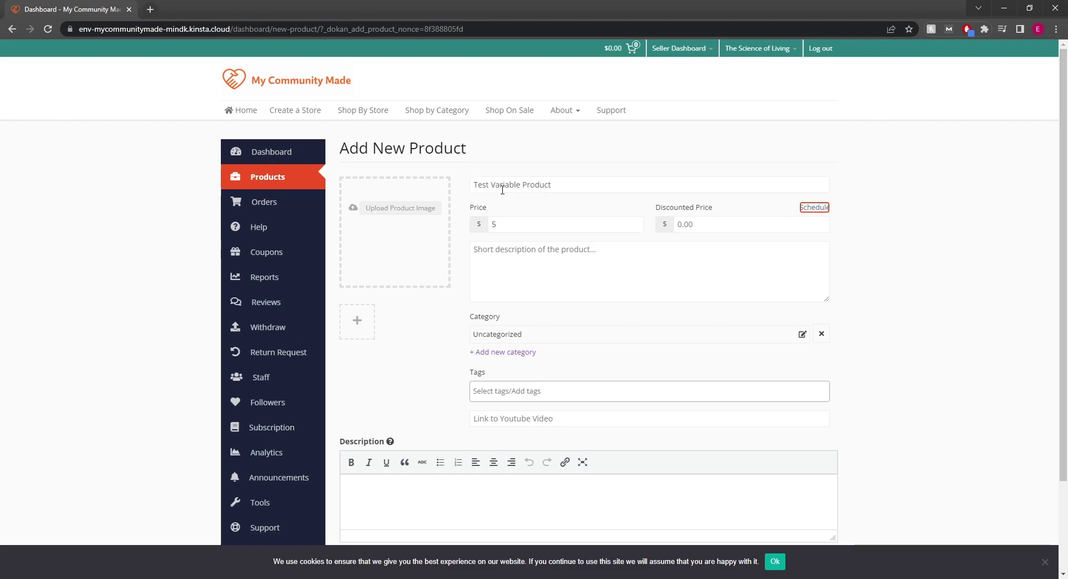
{"action": "left_click", "coordinate": [580, 261]}
{"action": "type", "text": "This is a test variable product"}
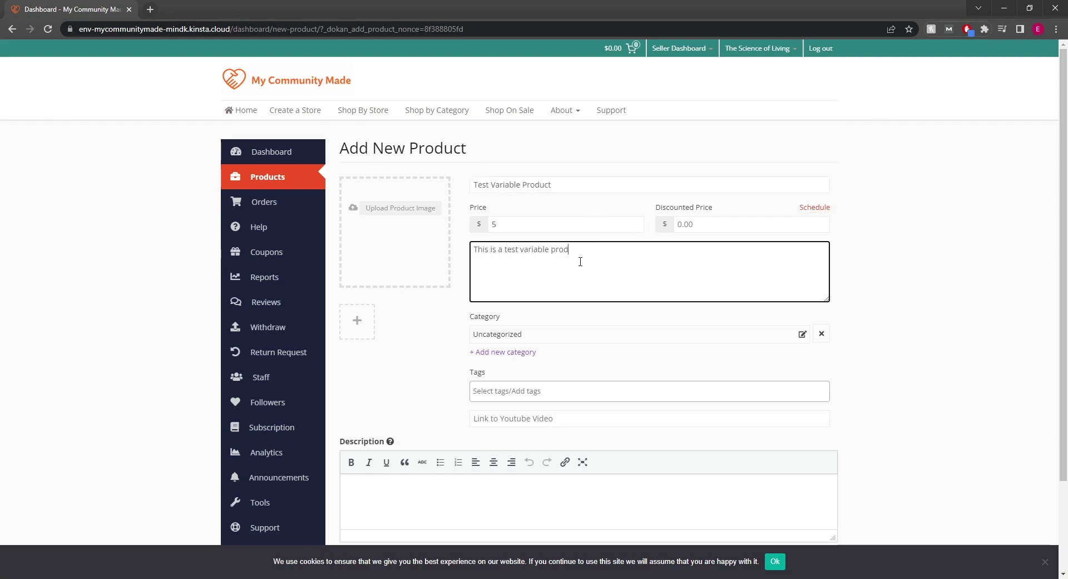
Rename the product as "Candle"
{"action": "triple_click", "coordinate": [591, 183]}
{"action": "type", "text": "Candle"}
{"action": "left_click", "coordinate": [620, 257]}
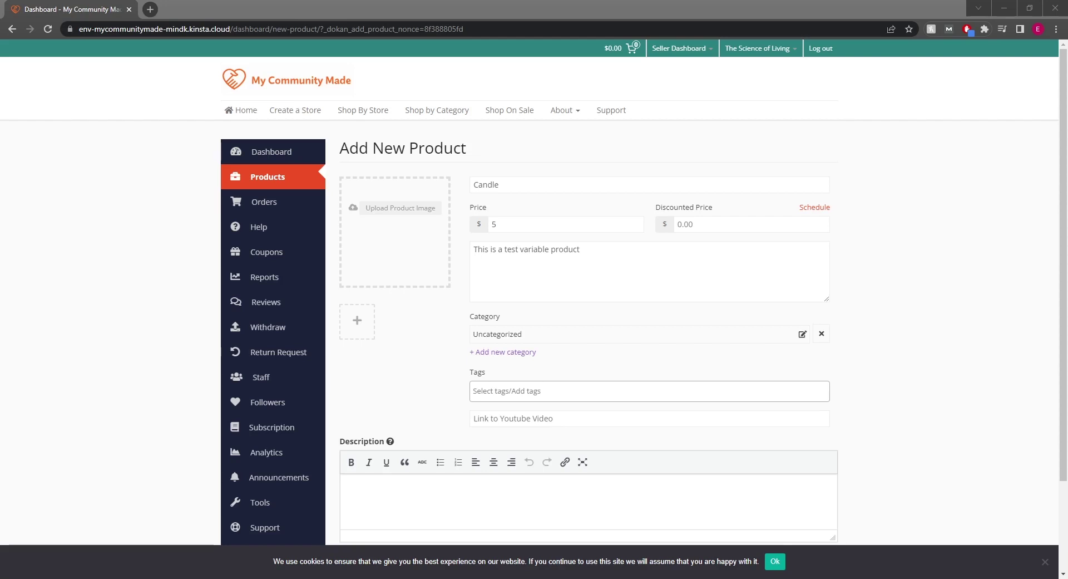
Set red-candle.jpg as the product's featured image with the alt text "Red Candle Image"
{"action": "left_click", "coordinate": [396, 212]}
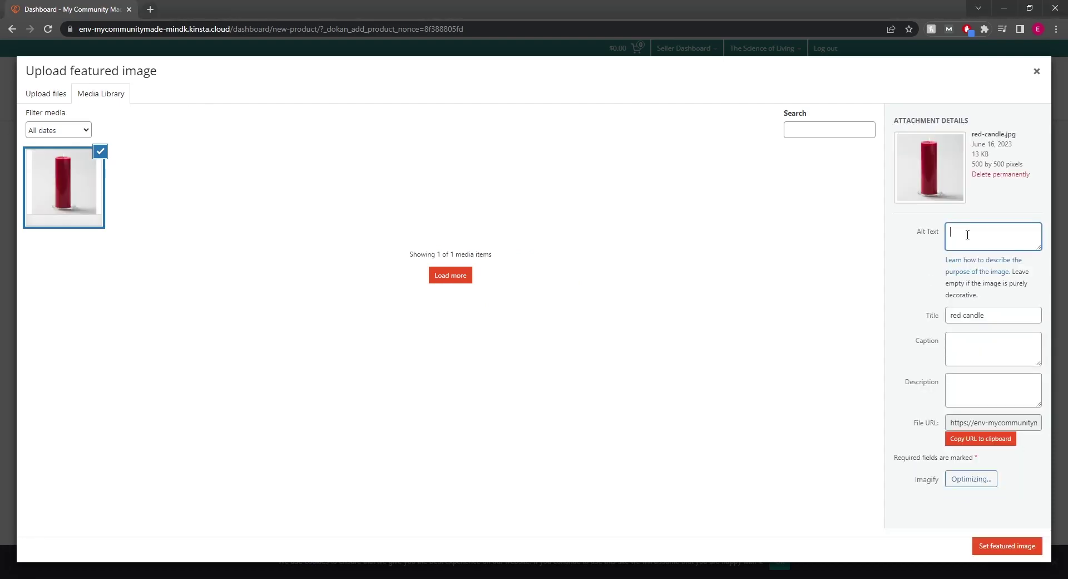
{"action": "type", "text": "Red Candle Image"}
{"action": "left_click", "coordinate": [1016, 549]}
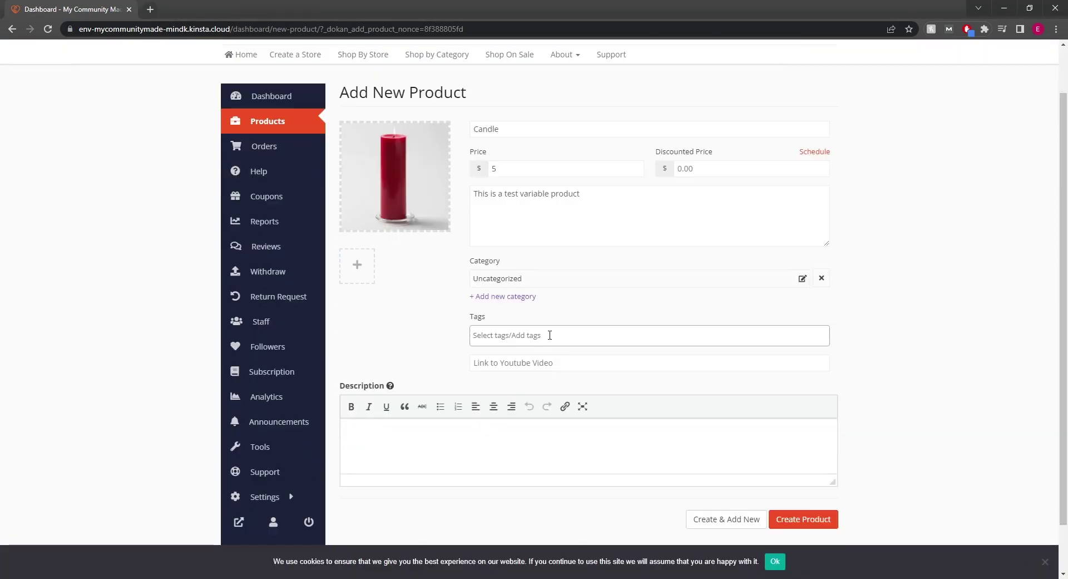
Extend the short description to read "This is a test variable product of a candle"
{"action": "scroll", "coordinate": [556, 322], "scroll_direction": "up", "scroll_amount": 1}
{"action": "left_click", "coordinate": [668, 253]}
{"action": "type", "text": "of a candle"}
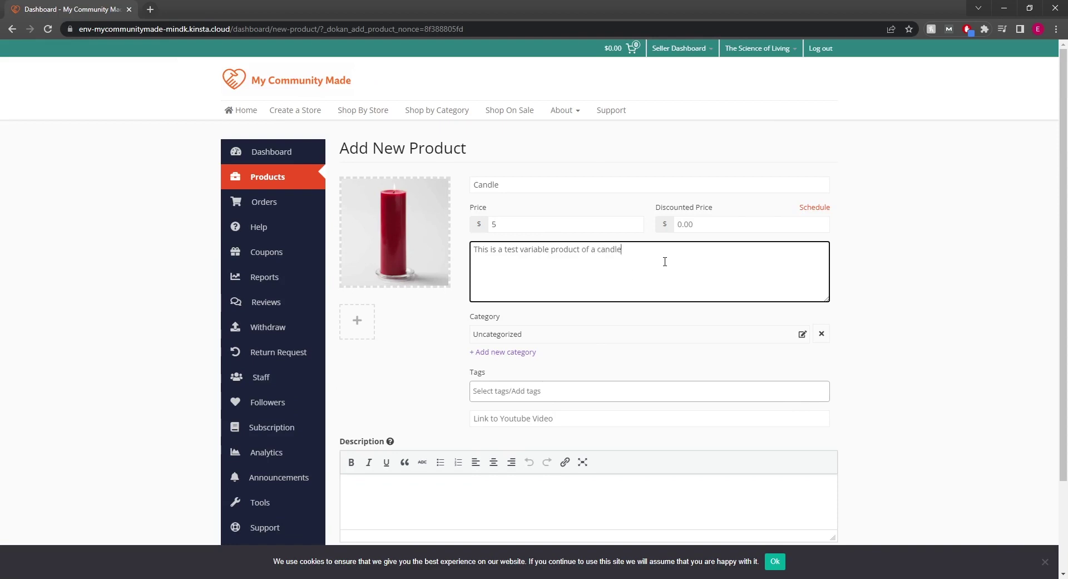
Add the product tags "#candles" and "redcandles", and begin the long description with "This is"
{"action": "scroll", "coordinate": [612, 306], "scroll_direction": "down", "scroll_amount": 1}
{"action": "left_click", "coordinate": [549, 332]}
{"action": "type", "text": "candles, handmade candles"}
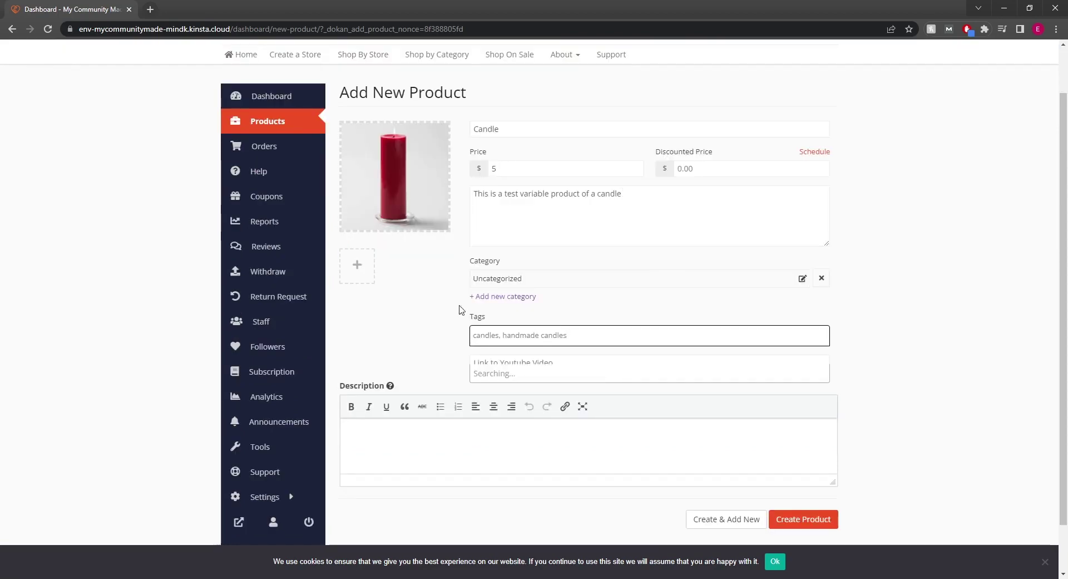
{"action": "left_click", "coordinate": [389, 436]}
{"action": "type", "text": "This is"}
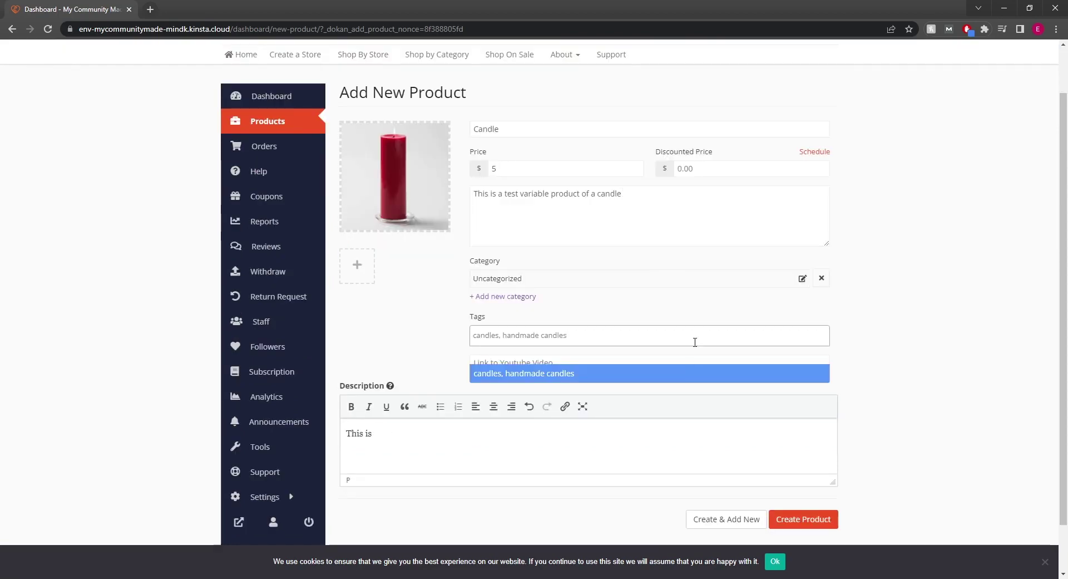
{"action": "left_click_drag", "start_coordinate": [606, 334], "coordinate": [499, 335]}
{"action": "key", "text": "BackSpace"}
{"action": "left_click", "coordinate": [521, 381]}
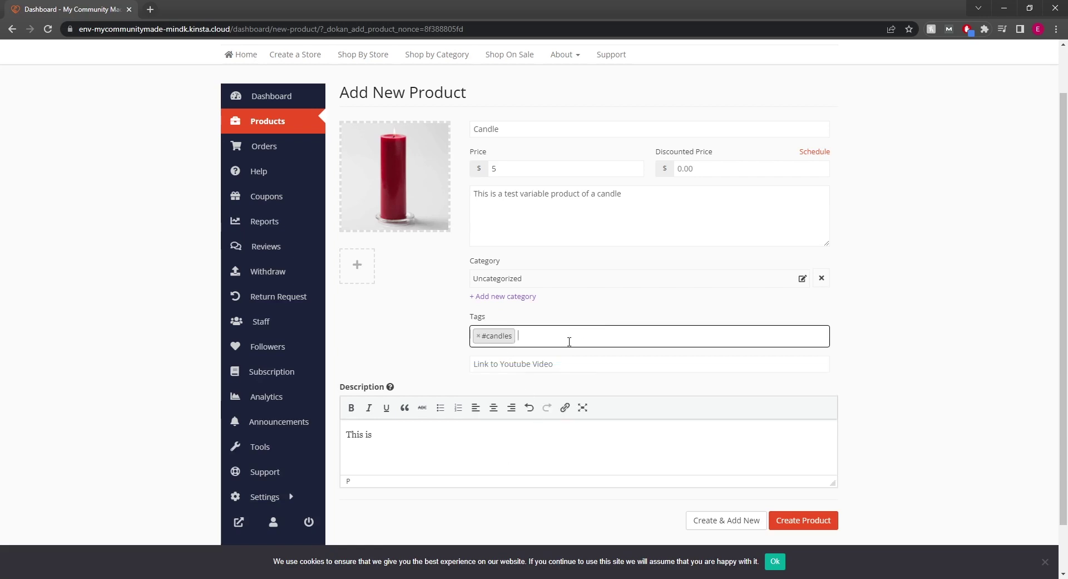
{"action": "type", "text": "redcandles"}
{"action": "left_click", "coordinate": [520, 376]}
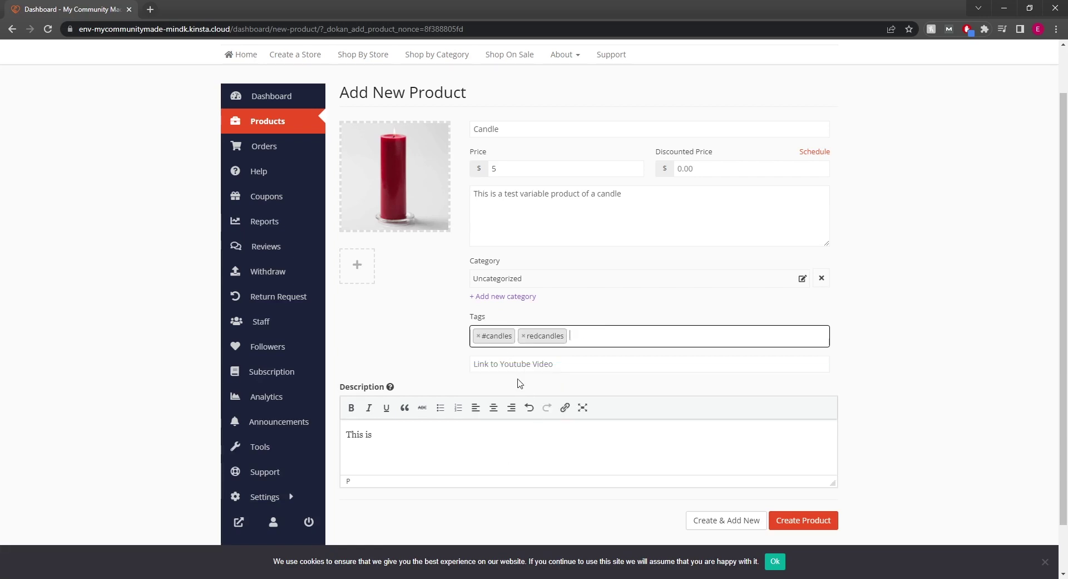
Complete the long description so that it reads "This is a basic variable product"
{"action": "left_click", "coordinate": [464, 435]}
{"action": "type", "text": "a test of a red candles"}
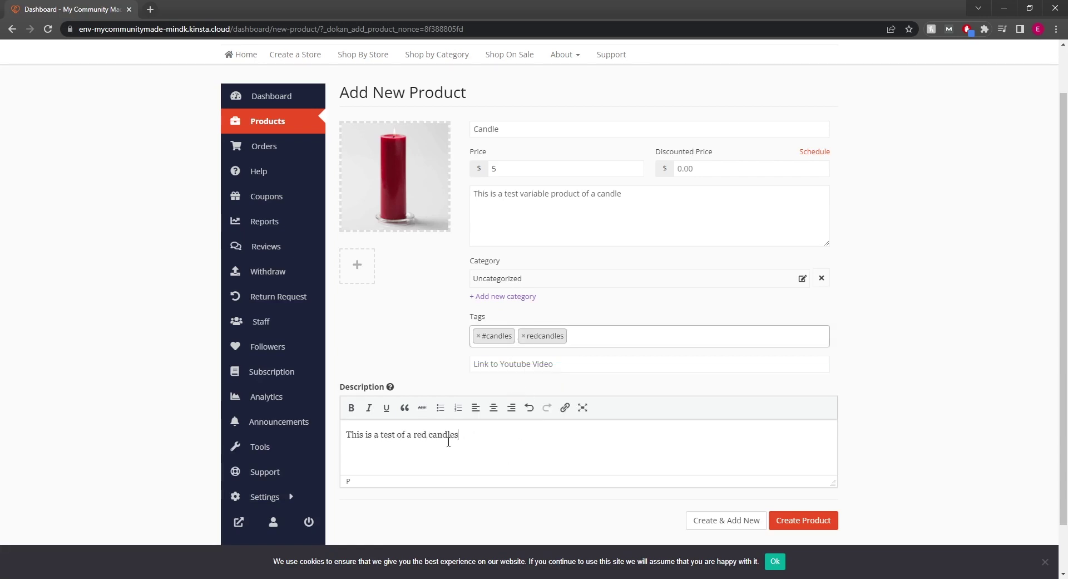
{"action": "key", "text": "BackSpace"}
{"action": "key", "text": "BackSpace"}
{"action": "key", "text": "BackSpace"}
{"action": "key", "text": "BackSpace"}
{"action": "key", "text": "BackSpace"}
{"action": "key", "text": "BackSpace"}
{"action": "key", "text": "BackSpace"}
{"action": "key", "text": "BackSpace"}
{"action": "key", "text": "BackSpace"}
{"action": "key", "text": "BackSpace"}
{"action": "key", "text": "BackSpace"}
{"action": "key", "text": "BackSpace"}
{"action": "key", "text": "BackSpace"}
{"action": "key", "text": "BackSpace"}
{"action": "key", "text": "BackSpace"}
{"action": "key", "text": "BackSpace"}
{"action": "key", "text": "BackSpace"}
{"action": "key", "text": "BackSpace"}
{"action": "key", "text": "BackSpace"}
{"action": "key", "text": "BackSpace"}
{"action": "type", "text": "basic variable product"}
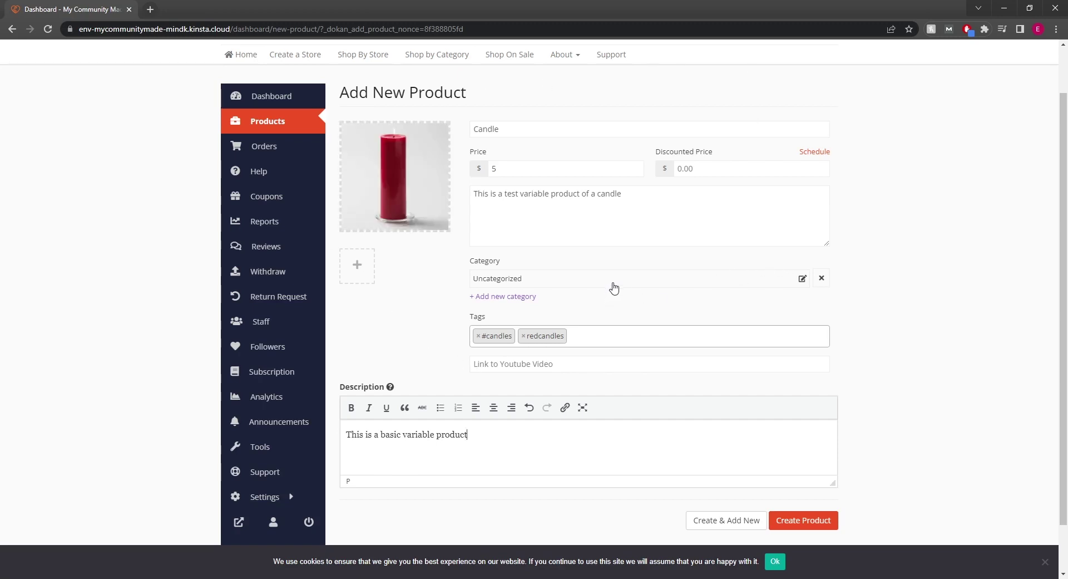
Review the filled-in product form and create the Candle product
{"action": "left_click", "coordinate": [693, 214]}
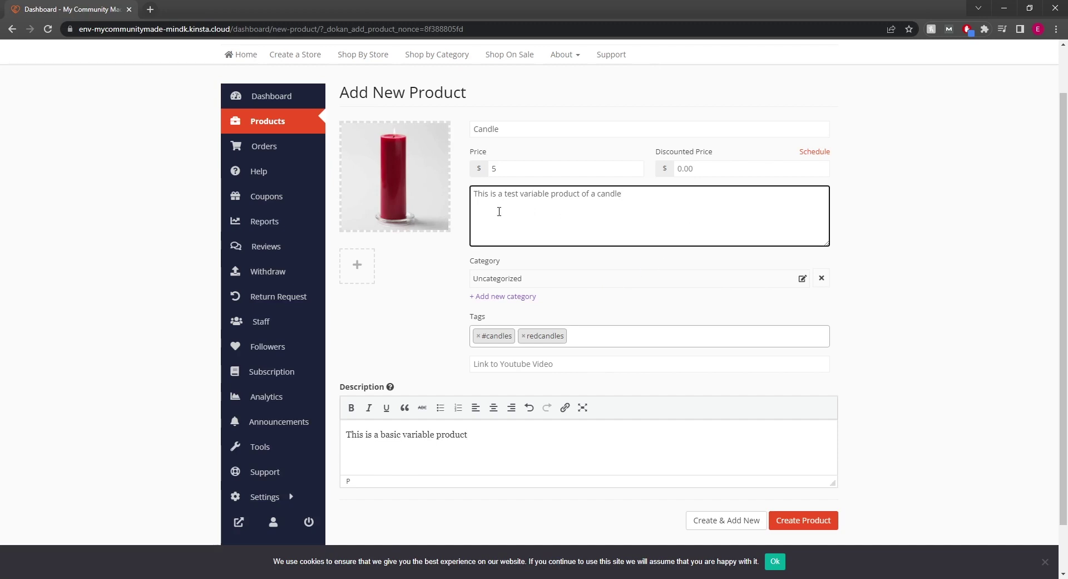
{"action": "scroll", "coordinate": [550, 229], "scroll_direction": "down", "scroll_amount": 1}
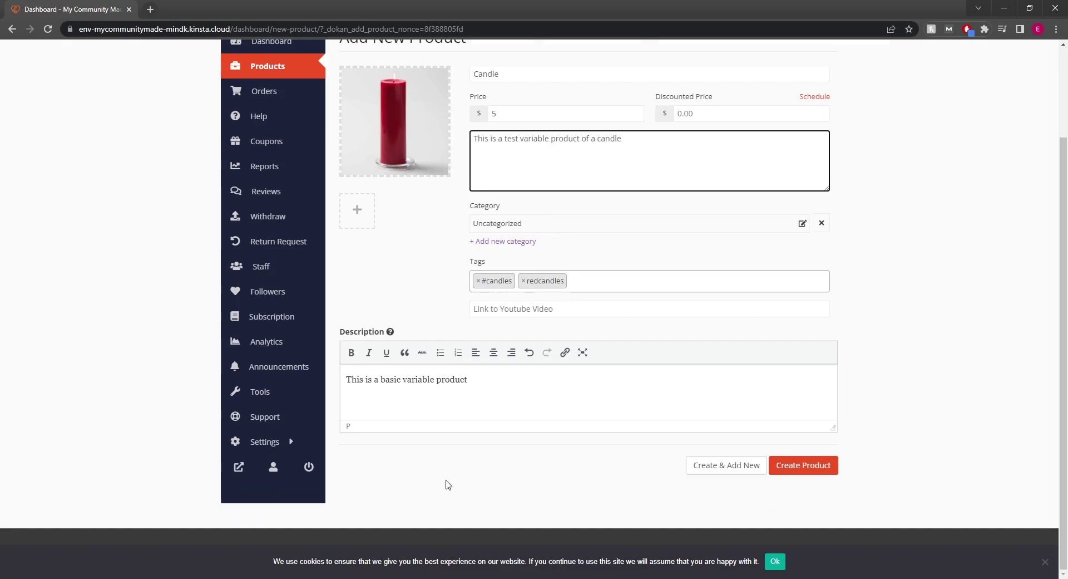
{"action": "scroll", "coordinate": [705, 482], "scroll_direction": "up", "scroll_amount": 2}
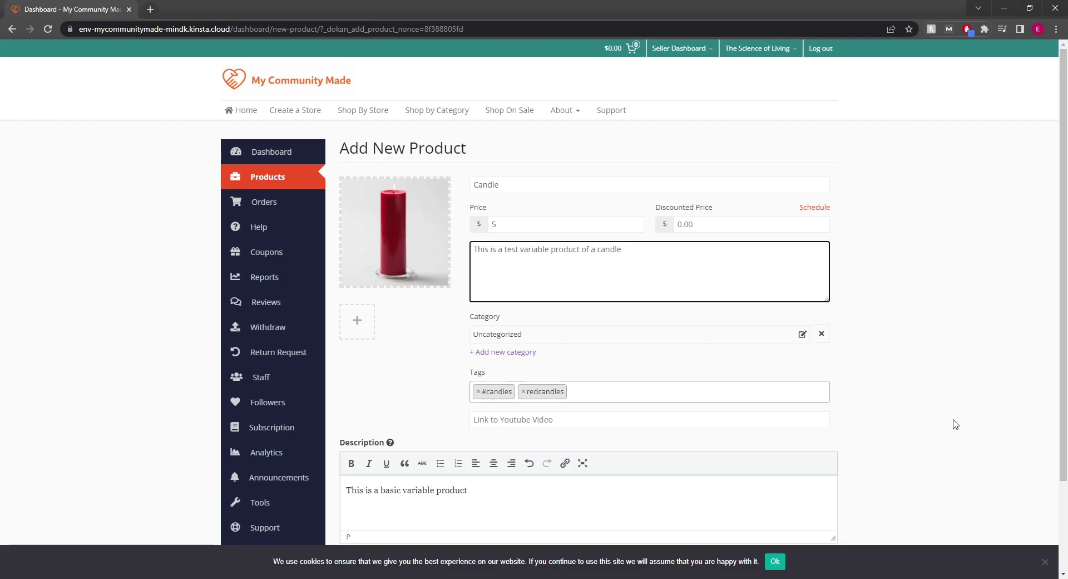
{"action": "scroll", "coordinate": [955, 424], "scroll_direction": "down", "scroll_amount": 2}
{"action": "left_click", "coordinate": [825, 471]}
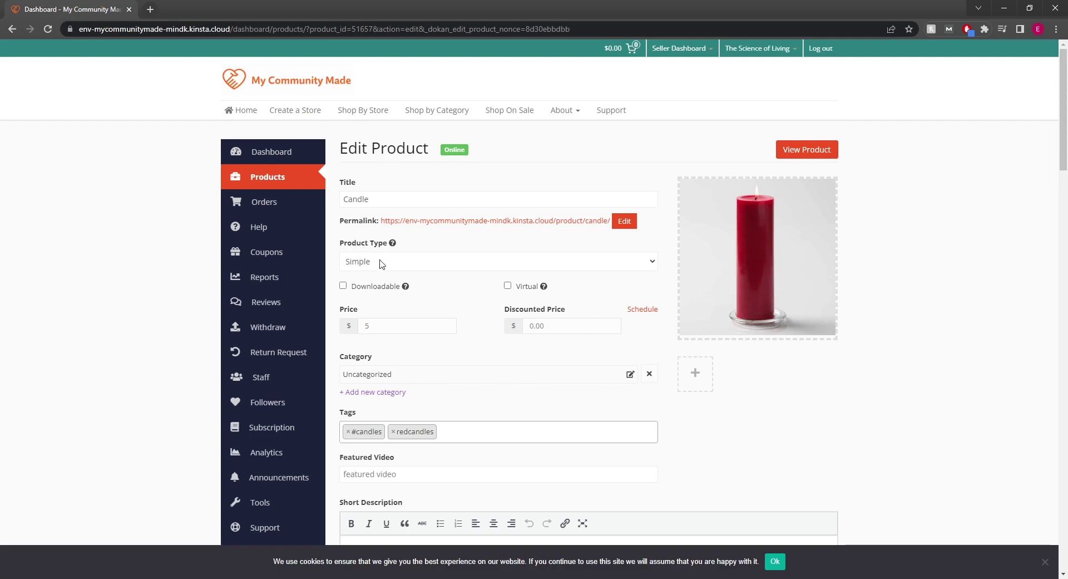
Set the product type to Variable, switching back to Simple in between to compare the available fields
{"action": "left_click", "coordinate": [385, 290]}
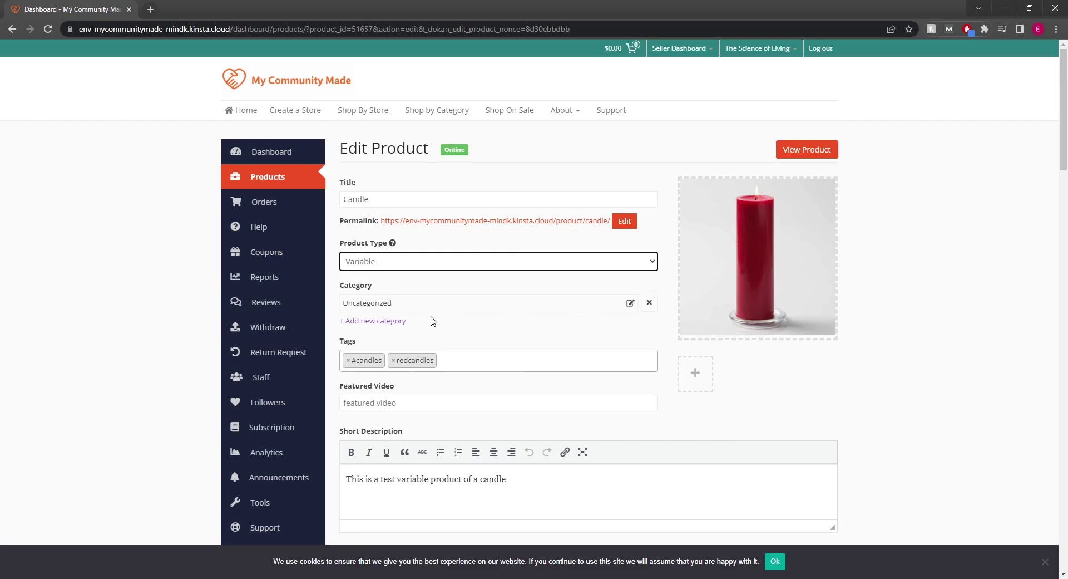
{"action": "left_click", "coordinate": [411, 264]}
{"action": "left_click", "coordinate": [405, 280]}
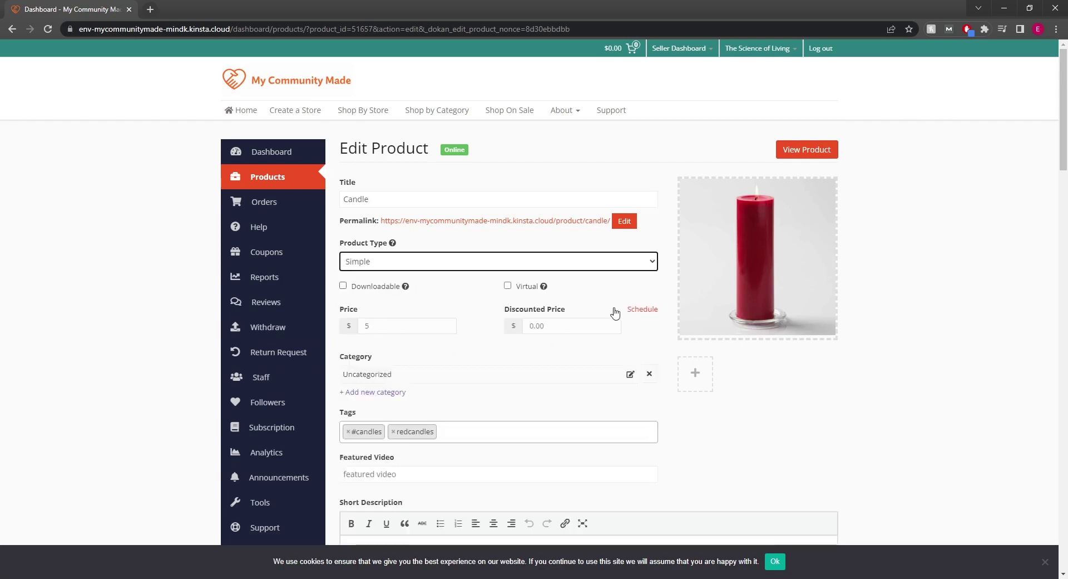
{"action": "left_click", "coordinate": [431, 274]}
{"action": "left_click", "coordinate": [428, 291]}
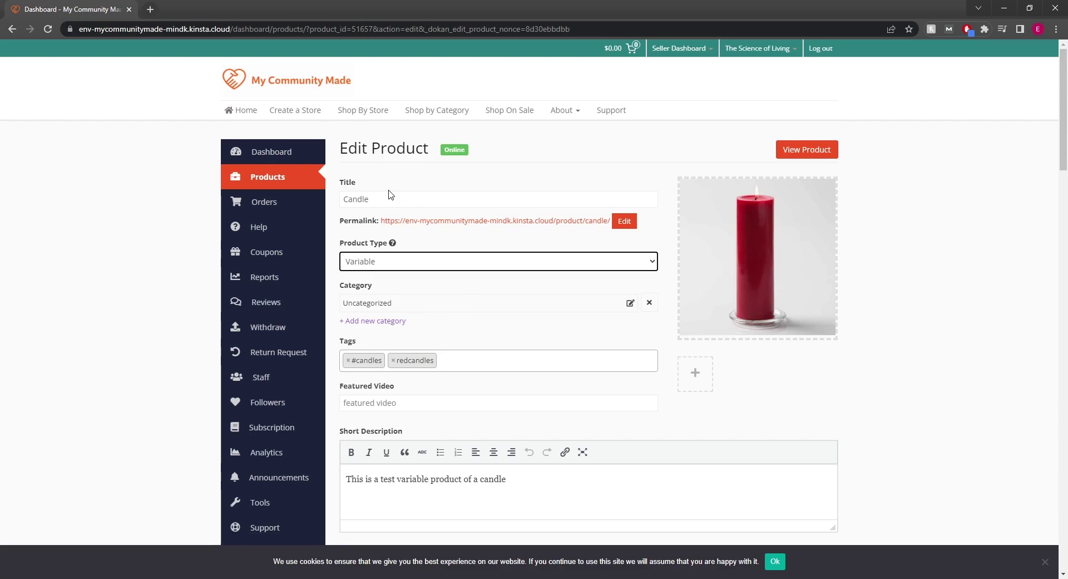
{"action": "left_click", "coordinate": [406, 262]}
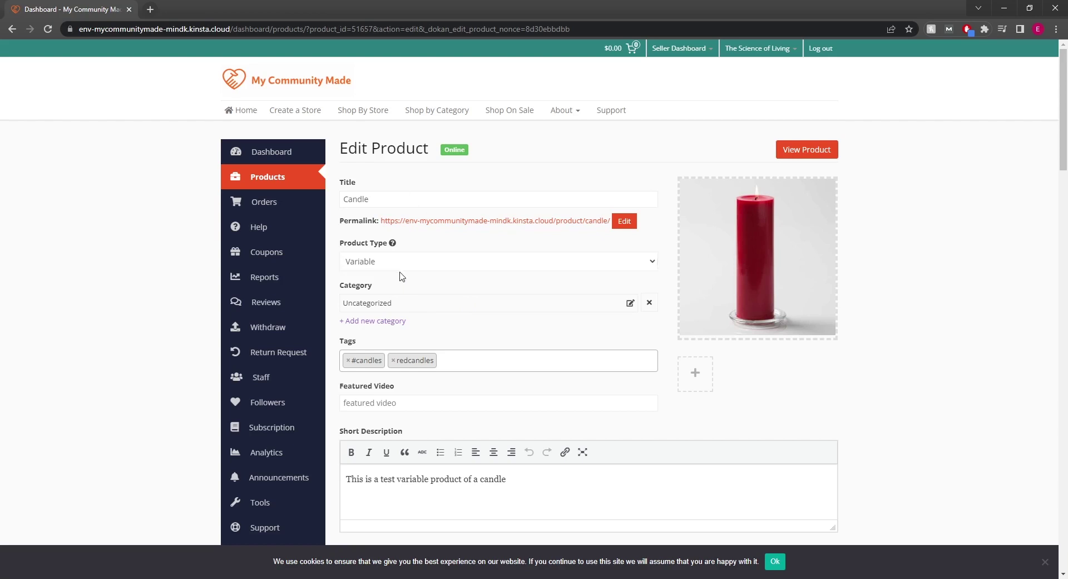
{"action": "left_click", "coordinate": [401, 276]}
{"action": "left_click", "coordinate": [383, 262]}
{"action": "left_click", "coordinate": [389, 290]}
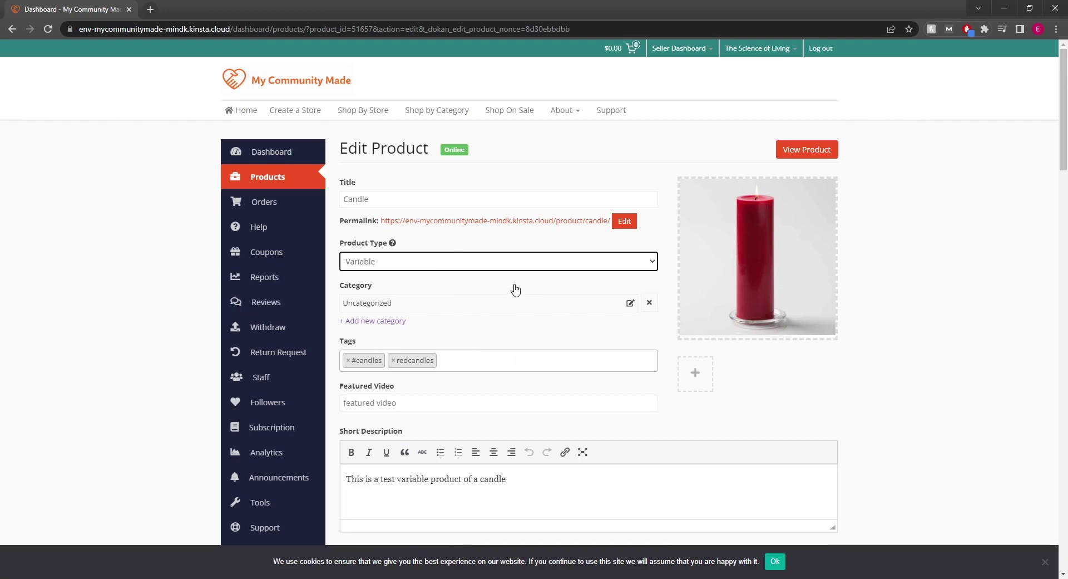
Add a custom attribute named "Color" under Attribute and Variation
{"action": "scroll", "coordinate": [516, 289], "scroll_direction": "down", "scroll_amount": 10}
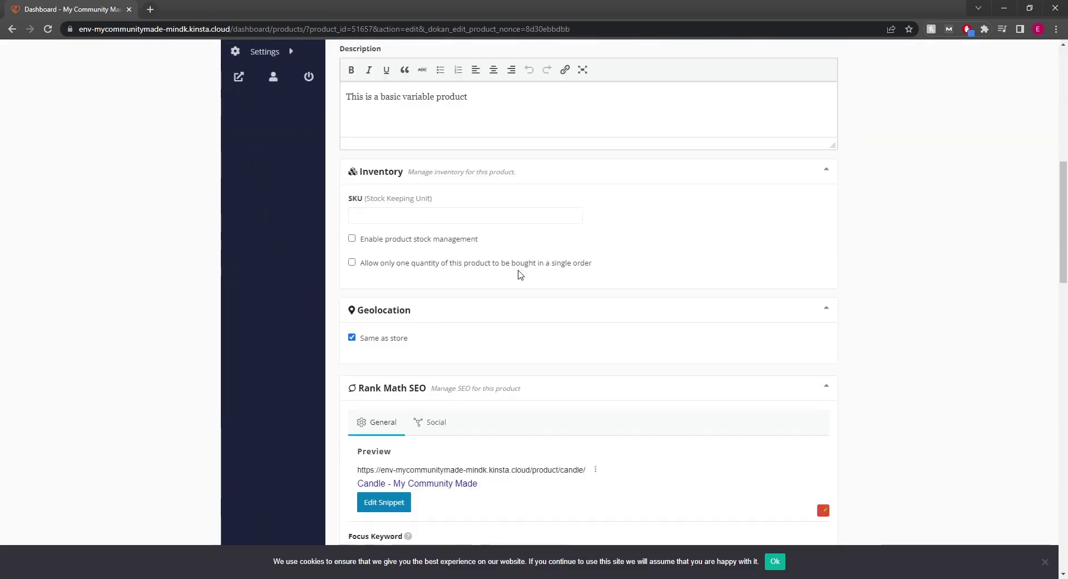
{"action": "scroll", "coordinate": [520, 275], "scroll_direction": "down", "scroll_amount": 9}
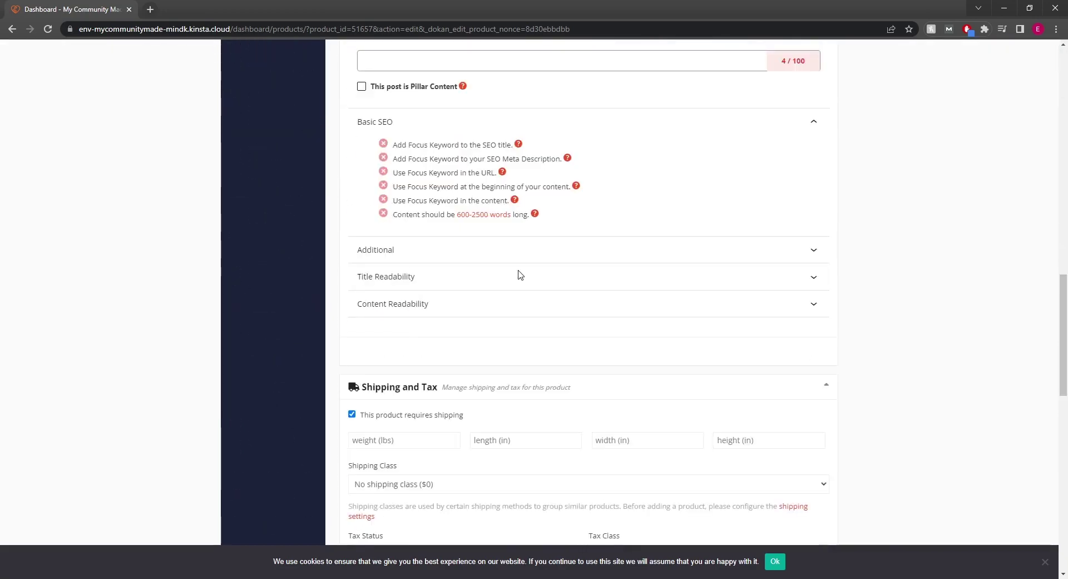
{"action": "scroll", "coordinate": [520, 274], "scroll_direction": "down", "scroll_amount": 8}
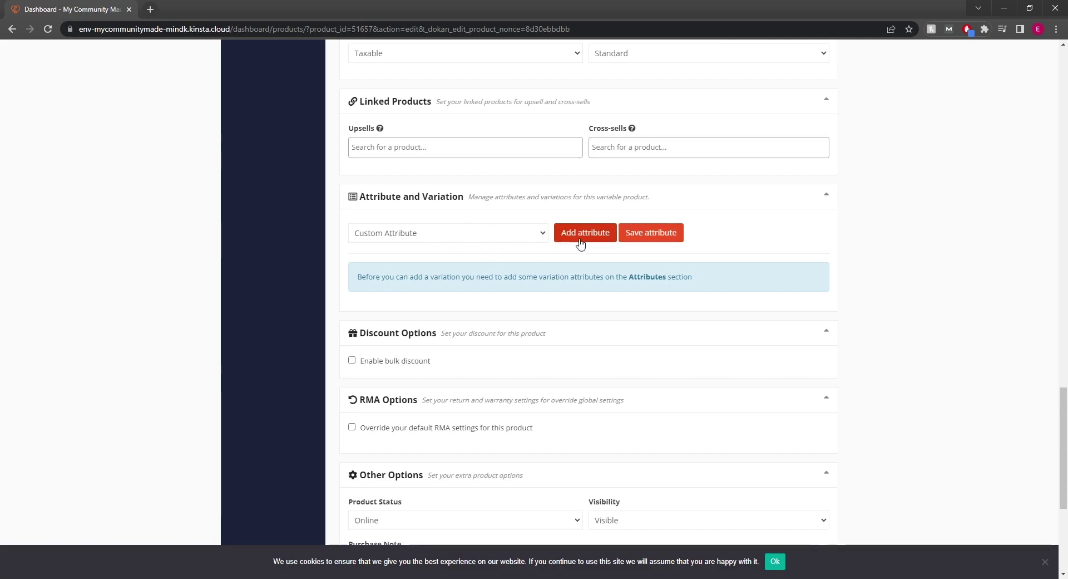
{"action": "left_click", "coordinate": [511, 232]}
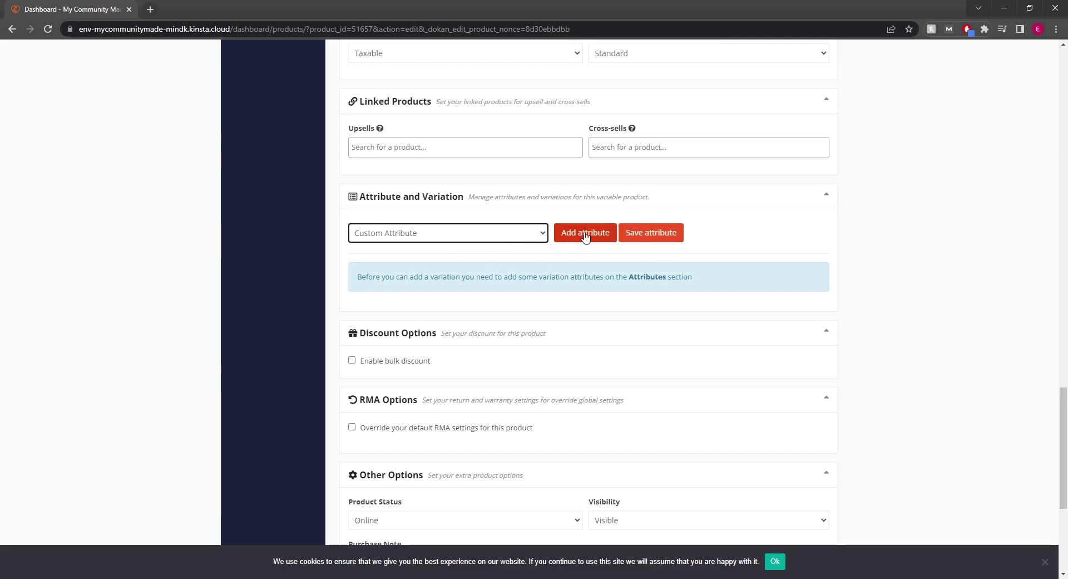
{"action": "left_click", "coordinate": [585, 236]}
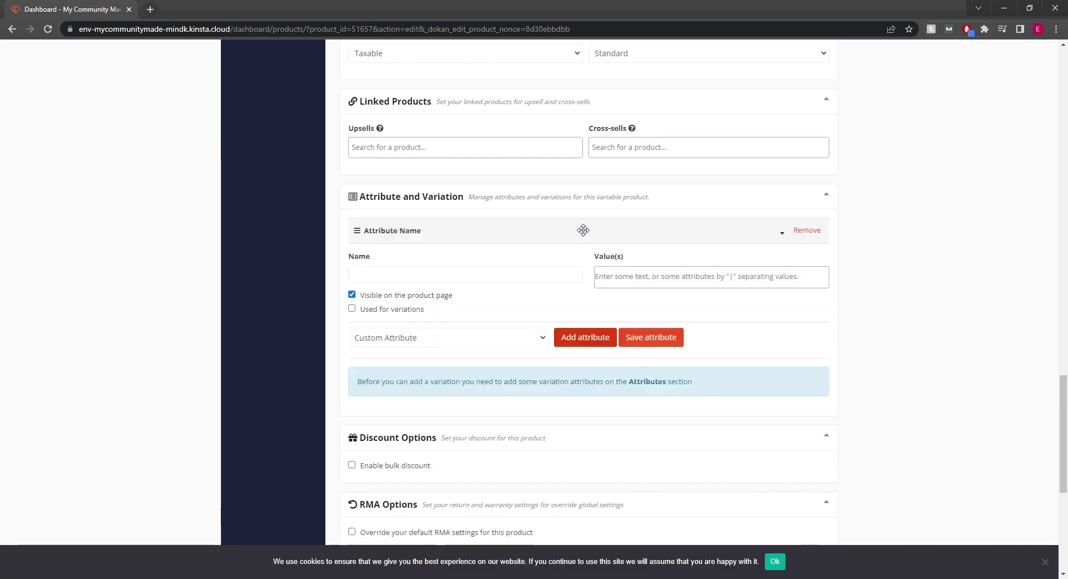
{"action": "left_click", "coordinate": [509, 270]}
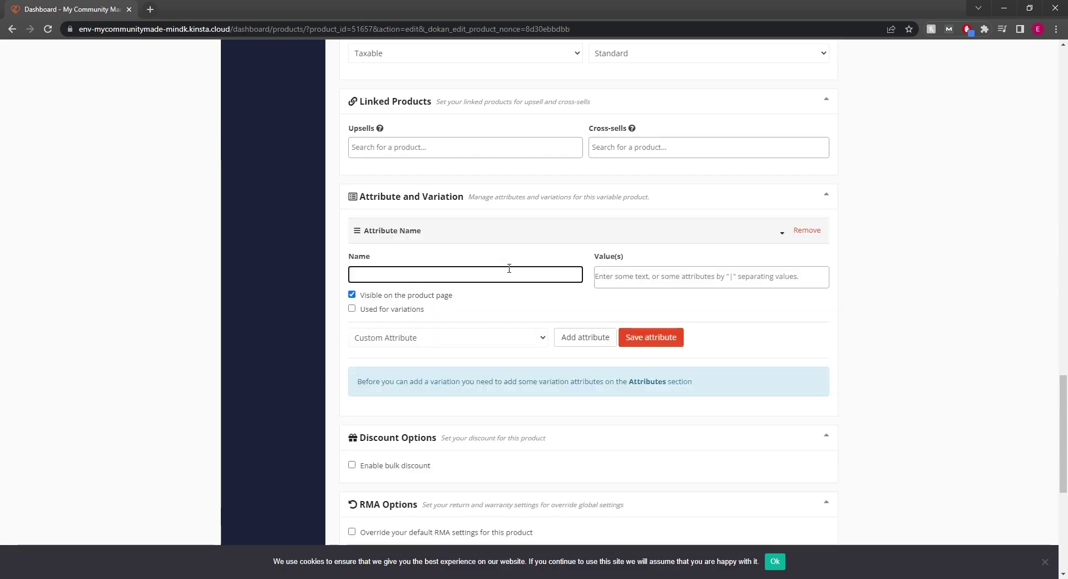
{"action": "type", "text": "Color"}
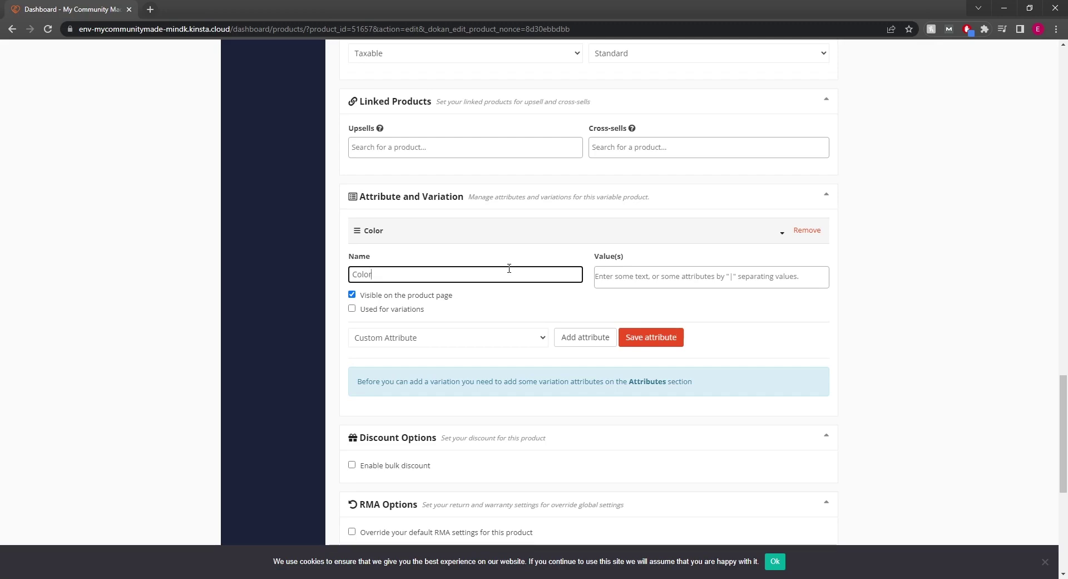
Save the Color attribute with the values "red" and "blue", enabled for use in variations
{"action": "left_click", "coordinate": [732, 276]}
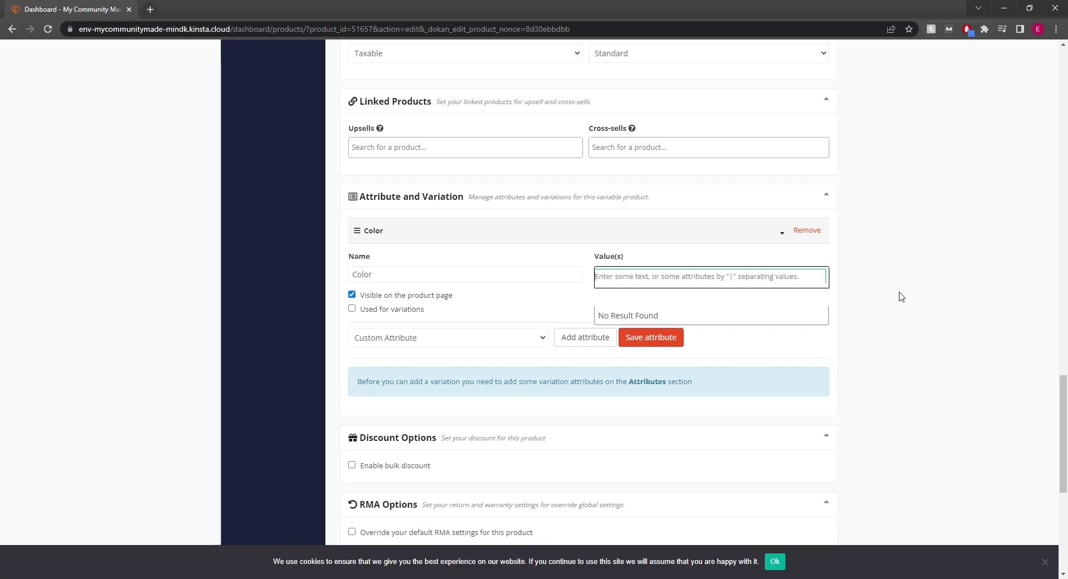
{"action": "type", "text": "red"}
{"action": "key", "text": "Return"}
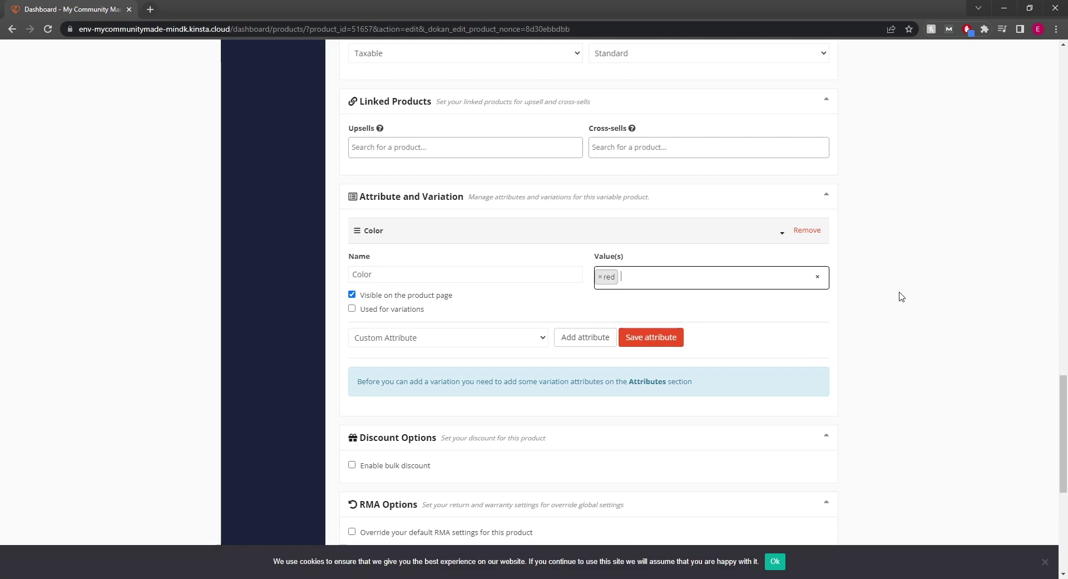
{"action": "type", "text": "blue"}
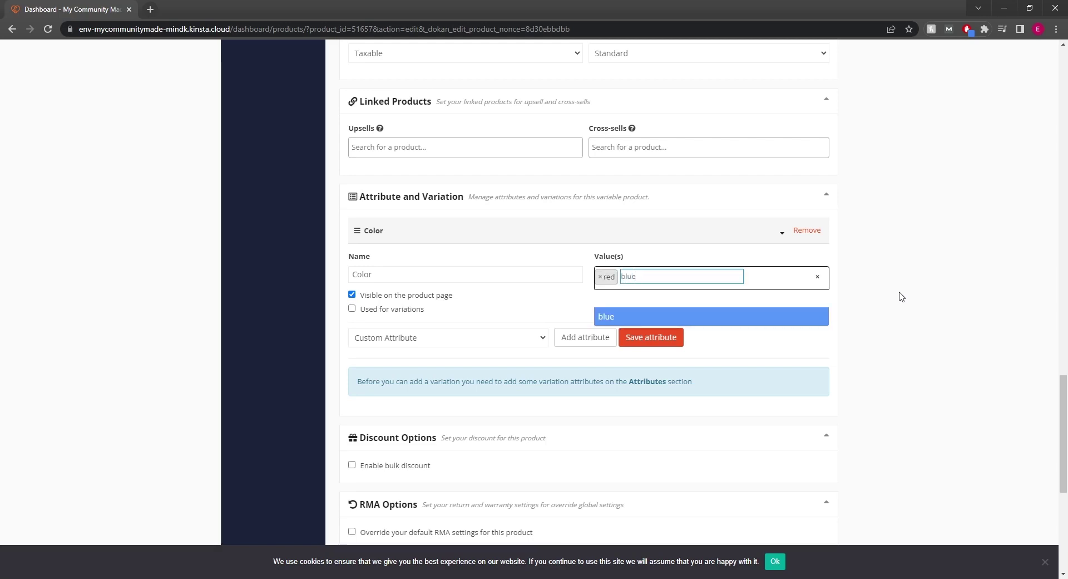
{"action": "left_click", "coordinate": [785, 323]}
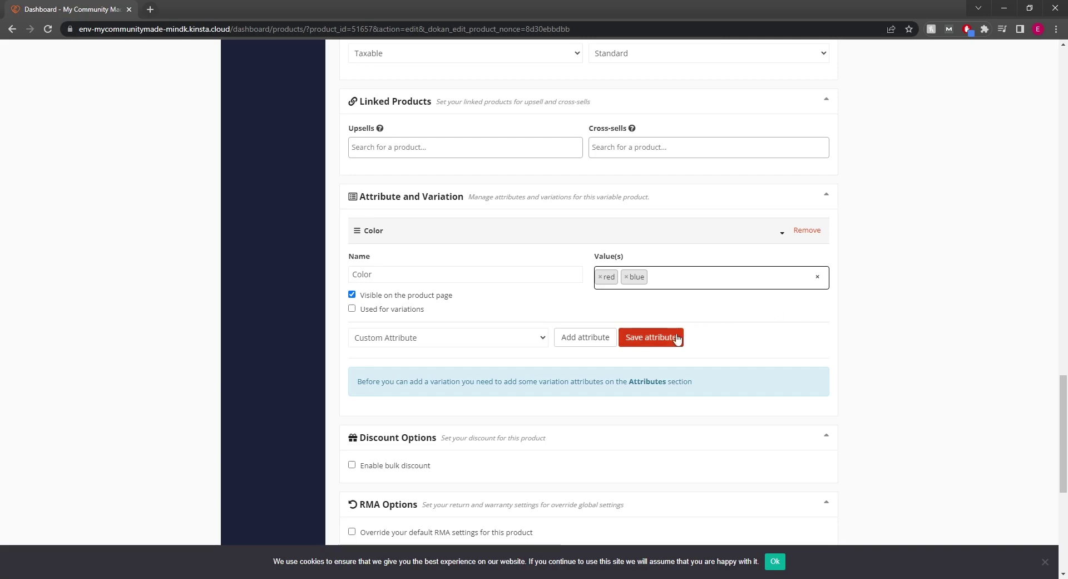
{"action": "left_click", "coordinate": [353, 309]}
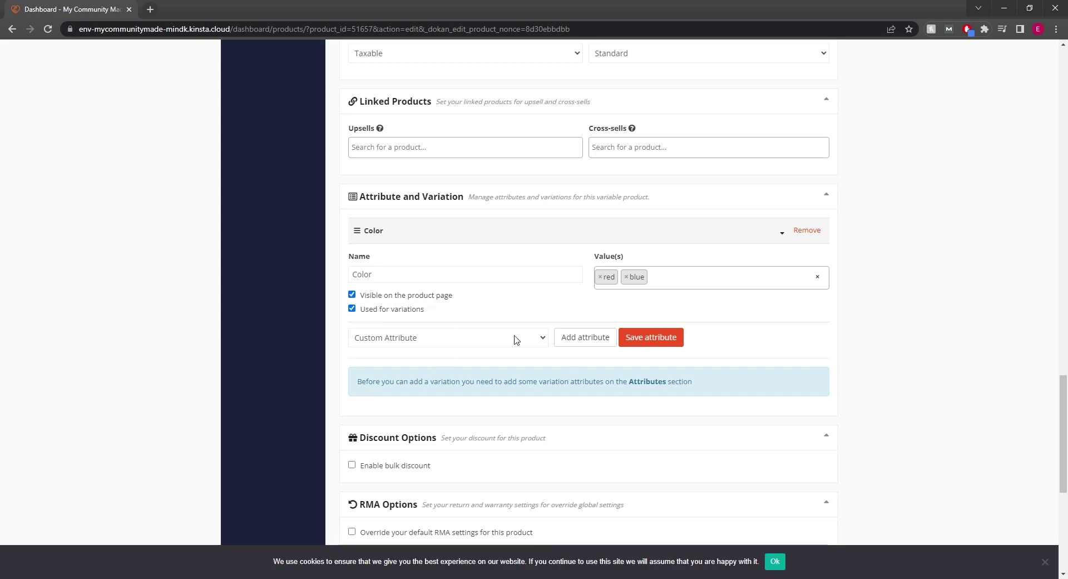
{"action": "left_click", "coordinate": [657, 339]}
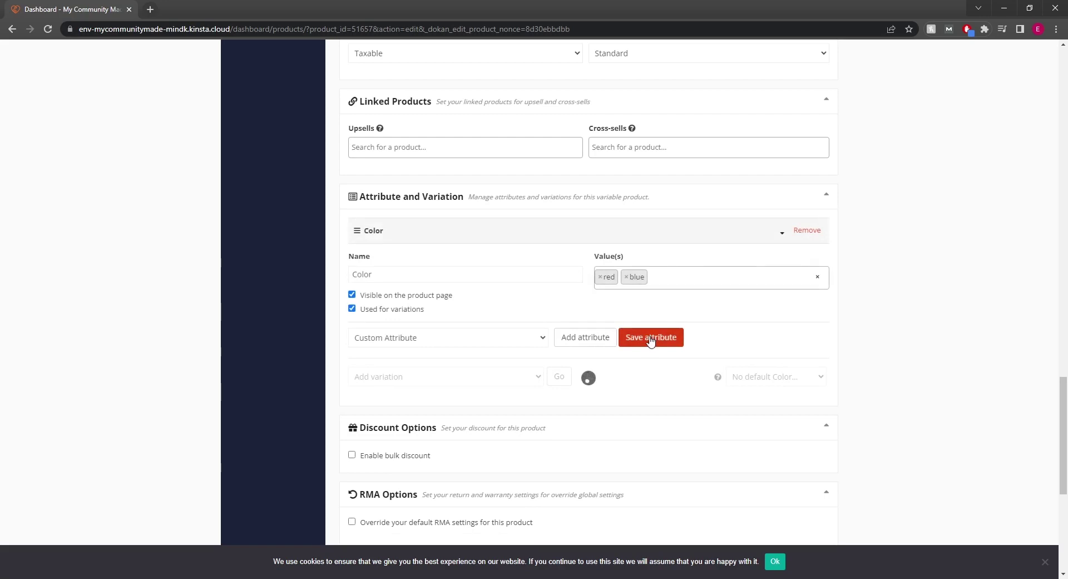
Add a single variation to the Candle product and expand its details
{"action": "left_click", "coordinate": [376, 315]}
{"action": "left_click", "coordinate": [375, 315]}
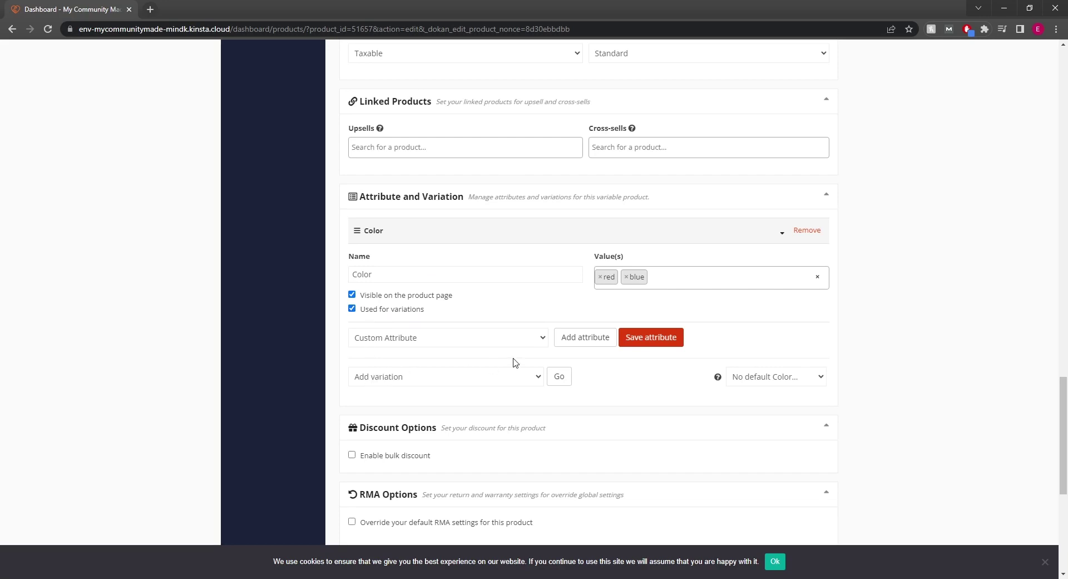
{"action": "left_click", "coordinate": [561, 378]}
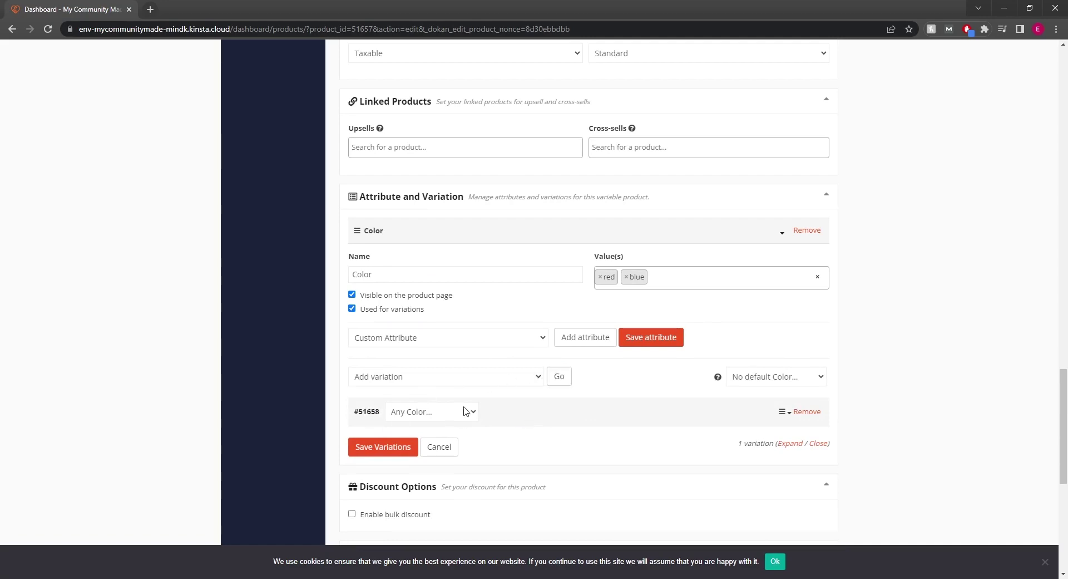
{"action": "scroll", "coordinate": [469, 412], "scroll_direction": "down", "scroll_amount": 1}
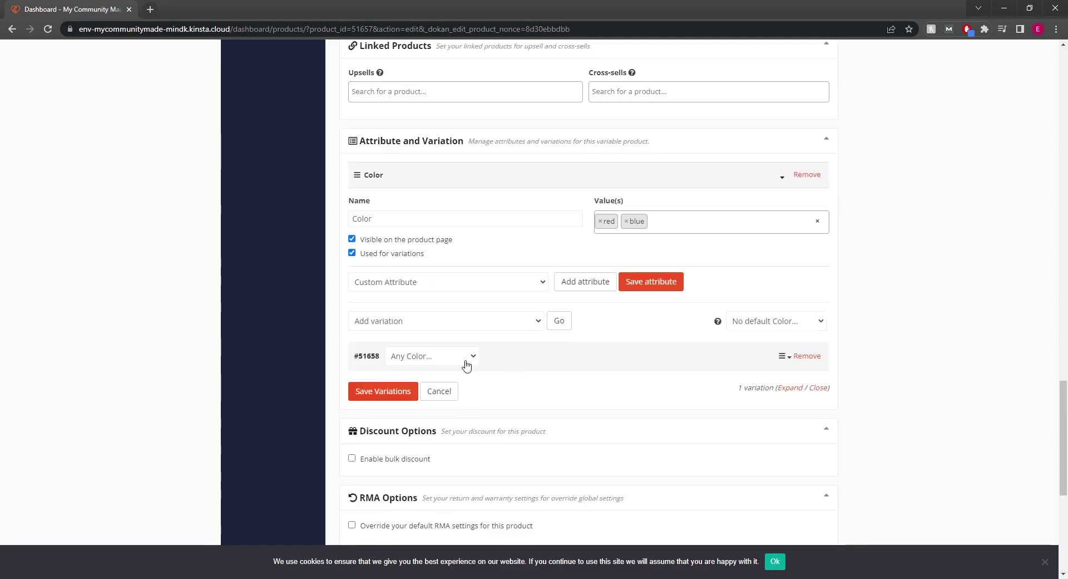
{"action": "left_click", "coordinate": [573, 358]}
Examine the new variation's settings, from image, stock and prices to weight, dimensions, shipping class, tax class and description
{"action": "scroll", "coordinate": [575, 334], "scroll_direction": "down", "scroll_amount": 1}
{"action": "scroll", "coordinate": [574, 334], "scroll_direction": "down", "scroll_amount": 2}
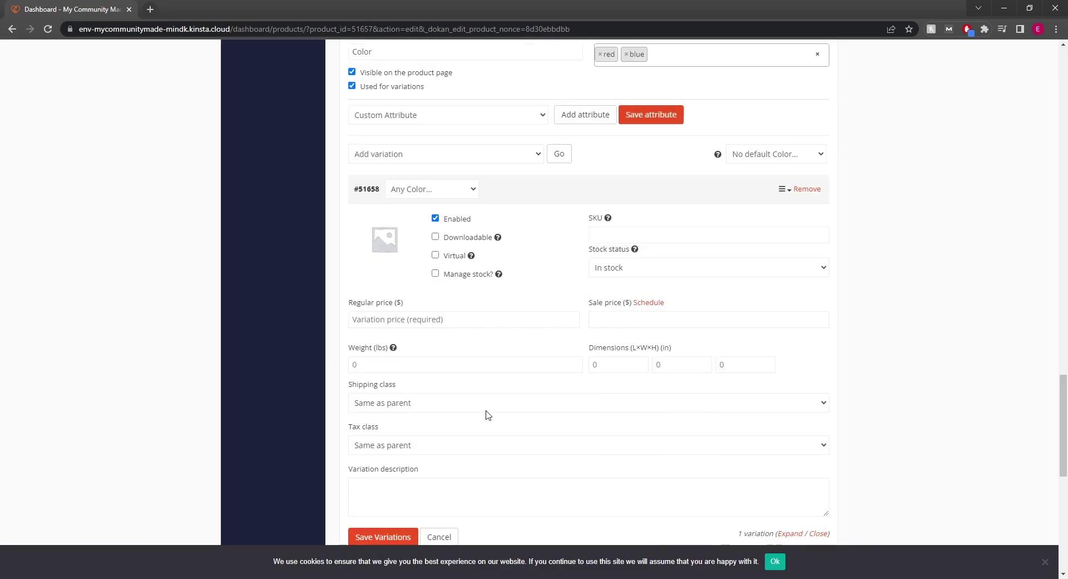
{"action": "scroll", "coordinate": [487, 415], "scroll_direction": "down", "scroll_amount": 1}
{"action": "scroll", "coordinate": [668, 352], "scroll_direction": "up", "scroll_amount": 2}
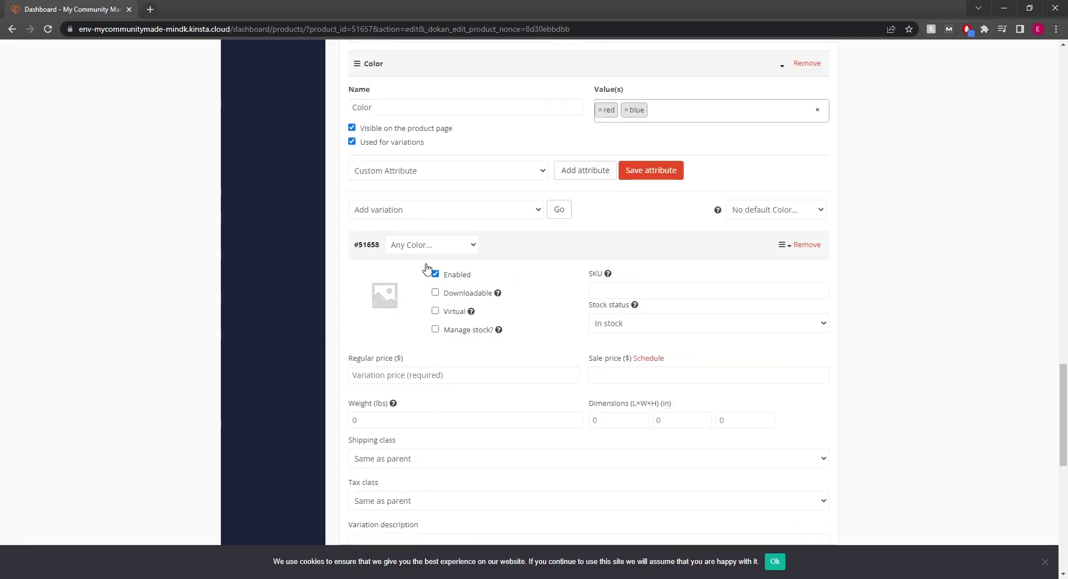
{"action": "scroll", "coordinate": [440, 271], "scroll_direction": "down", "scroll_amount": 1}
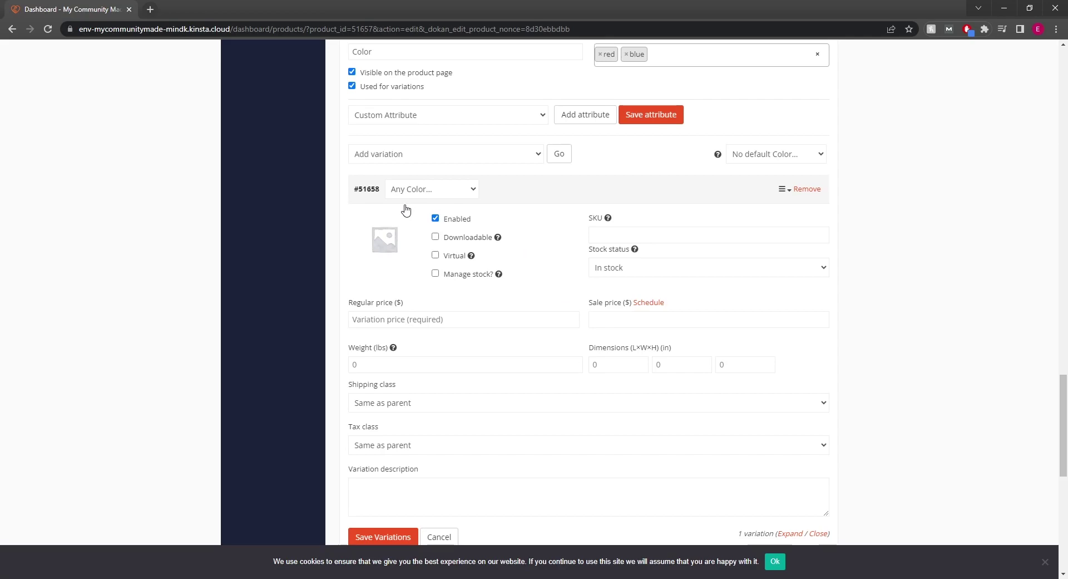
{"action": "scroll", "coordinate": [478, 278], "scroll_direction": "up", "scroll_amount": 2}
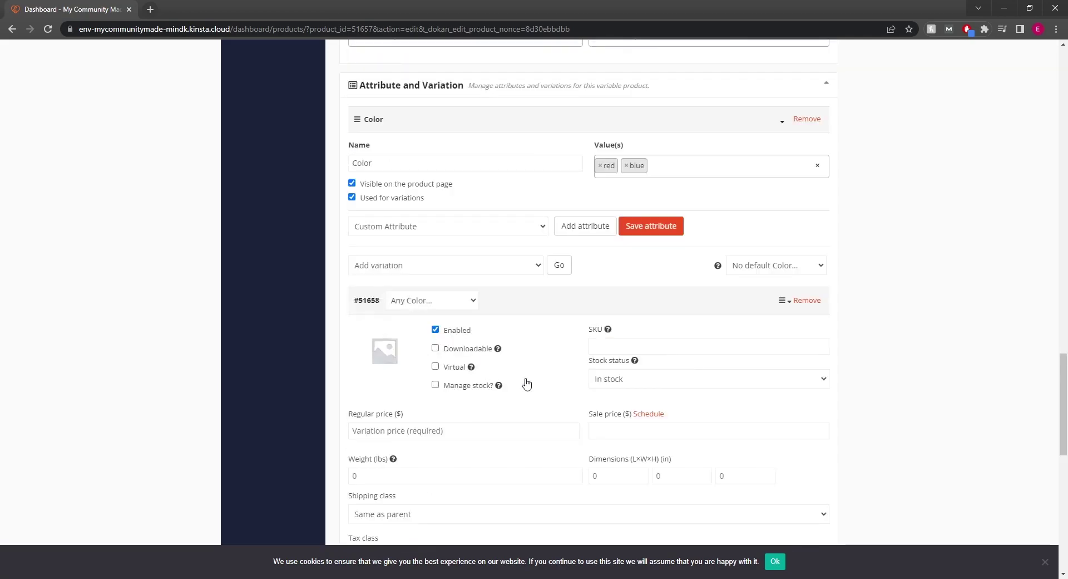
{"action": "scroll", "coordinate": [526, 384], "scroll_direction": "down", "scroll_amount": 1}
{"action": "scroll", "coordinate": [520, 317], "scroll_direction": "down", "scroll_amount": 2}
{"action": "scroll", "coordinate": [570, 279], "scroll_direction": "up", "scroll_amount": 2}
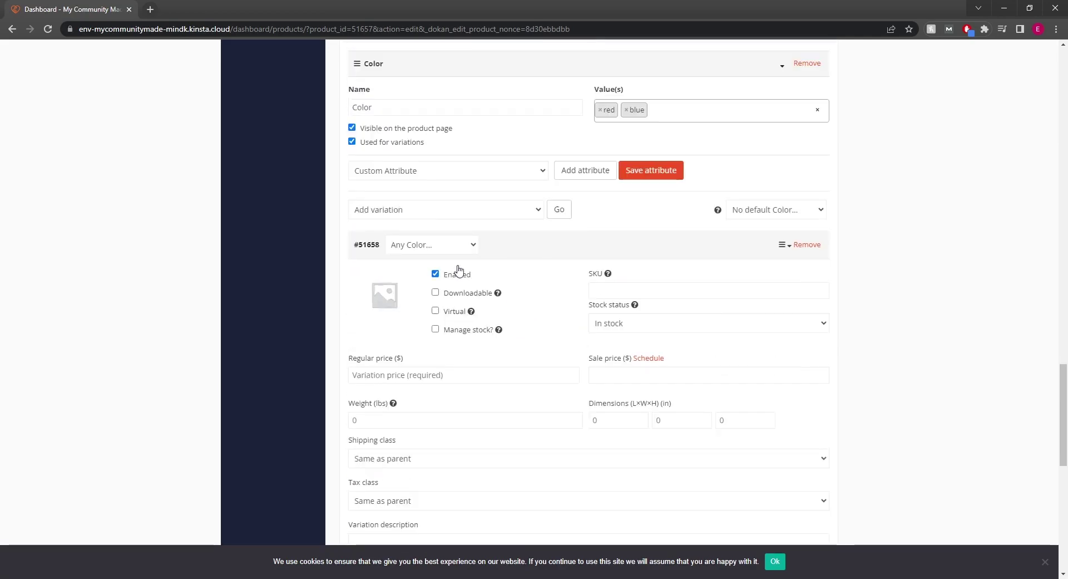
Try blue as the variation's color and switch it back to Any Color
{"action": "left_click", "coordinate": [454, 255]}
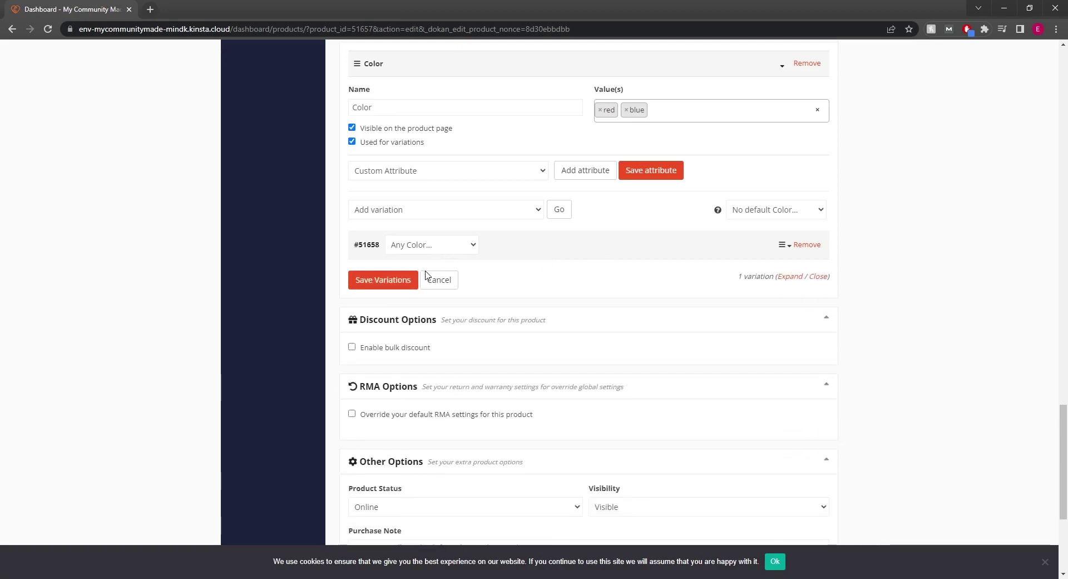
{"action": "left_click", "coordinate": [463, 244]}
{"action": "left_click", "coordinate": [435, 269]}
{"action": "left_click", "coordinate": [445, 244]}
{"action": "left_click", "coordinate": [439, 280]}
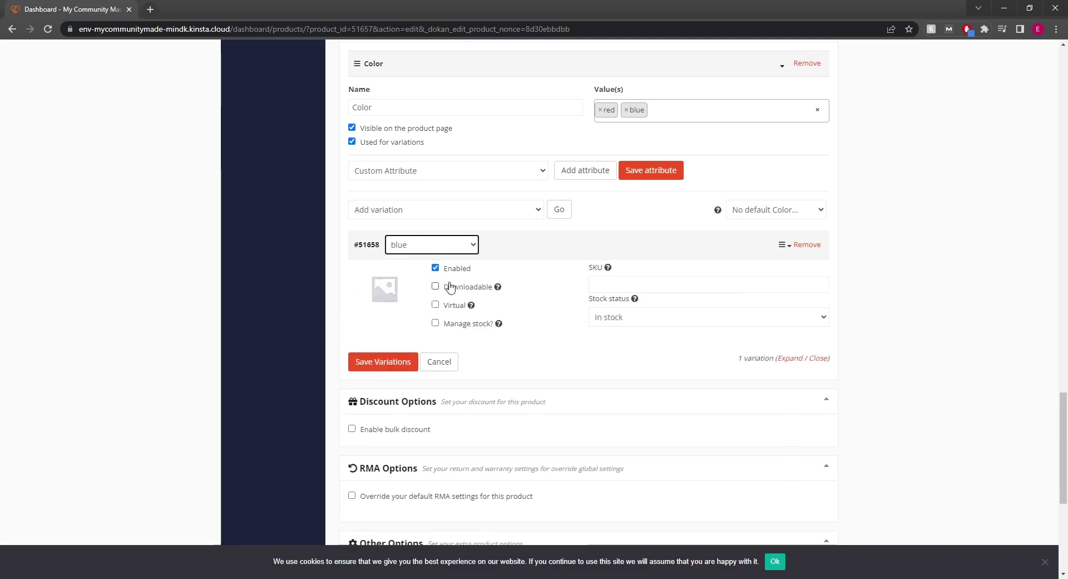
{"action": "left_click", "coordinate": [465, 246]}
{"action": "left_click", "coordinate": [428, 257]}
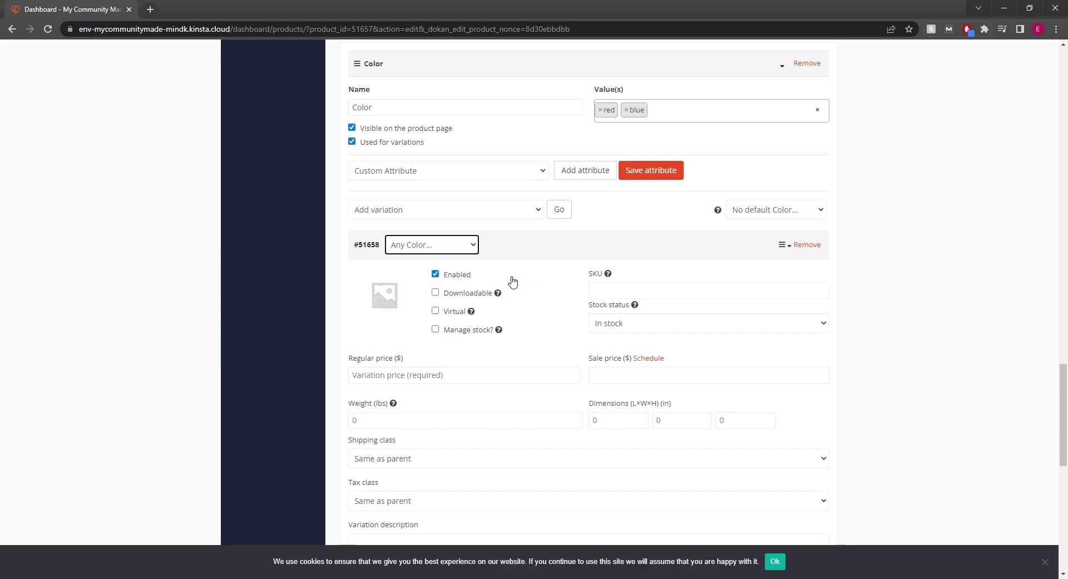
{"action": "left_click", "coordinate": [418, 245]}
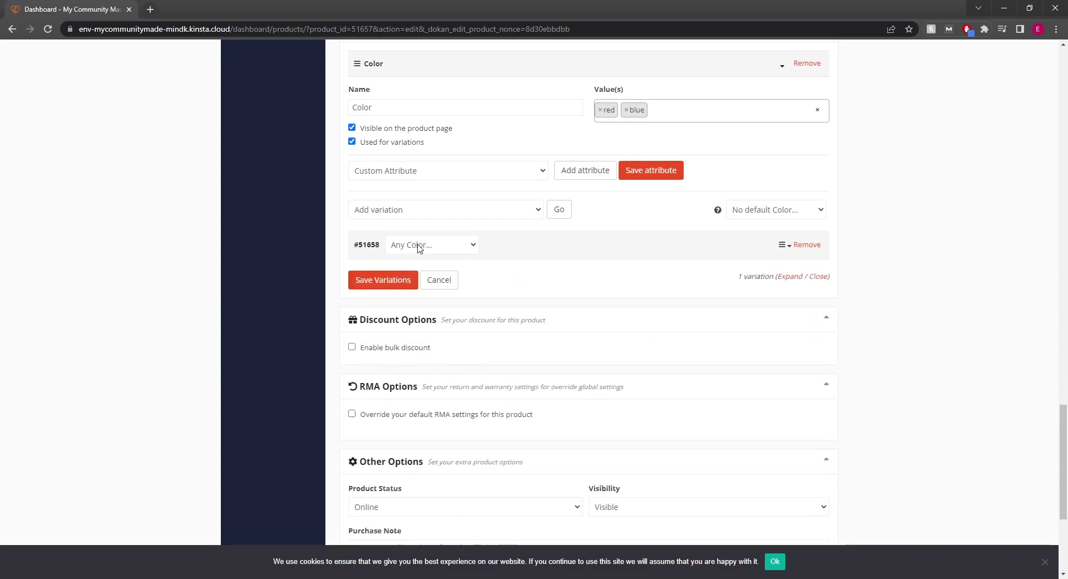
{"action": "left_click", "coordinate": [418, 245]}
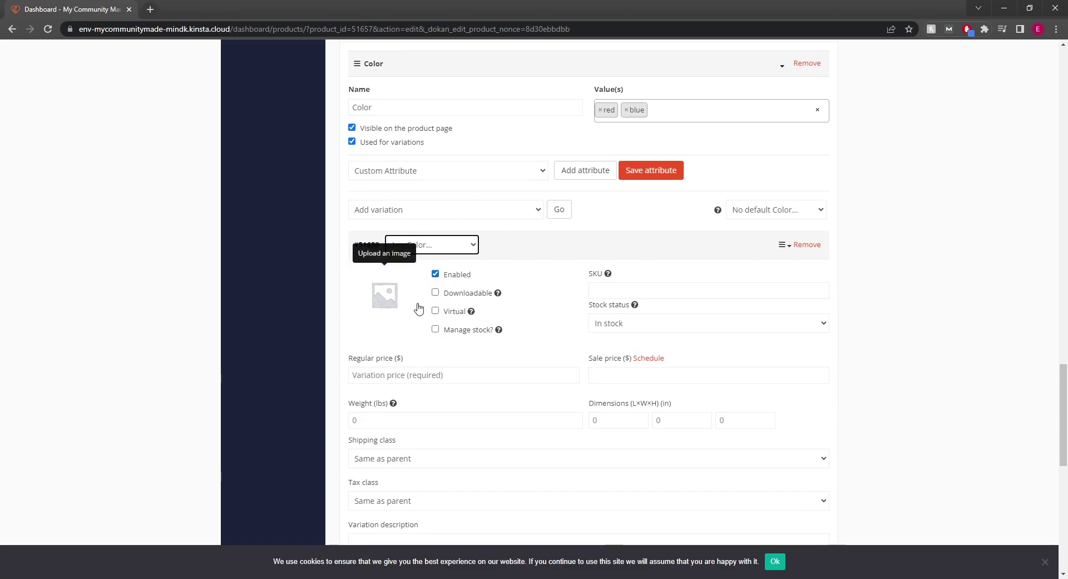
Set the red candle picture from the media library as the variation's image
{"action": "left_click", "coordinate": [387, 299]}
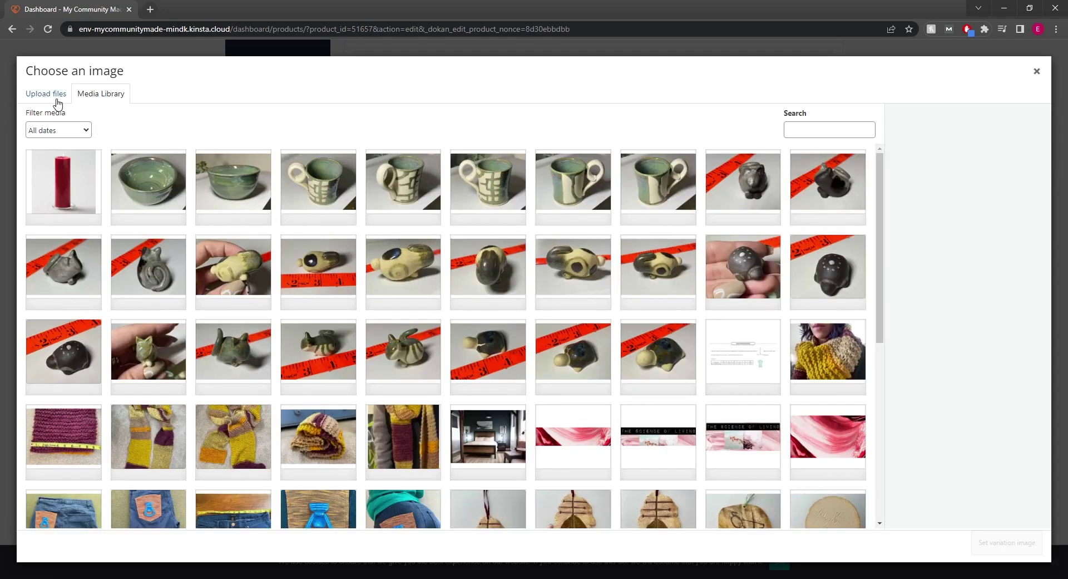
{"action": "left_click", "coordinate": [57, 182]}
{"action": "left_click", "coordinate": [1006, 544]}
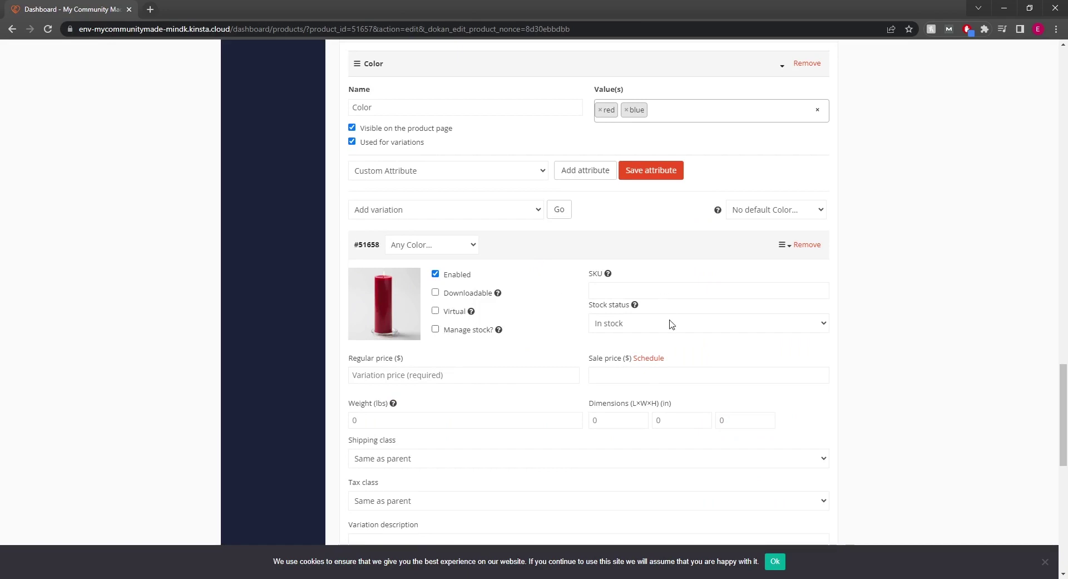
Set the variation's regular price to $5 and its weight to 1 lb, leaving the sale price empty
{"action": "scroll", "coordinate": [671, 324], "scroll_direction": "down", "scroll_amount": 1}
{"action": "left_click", "coordinate": [694, 316]}
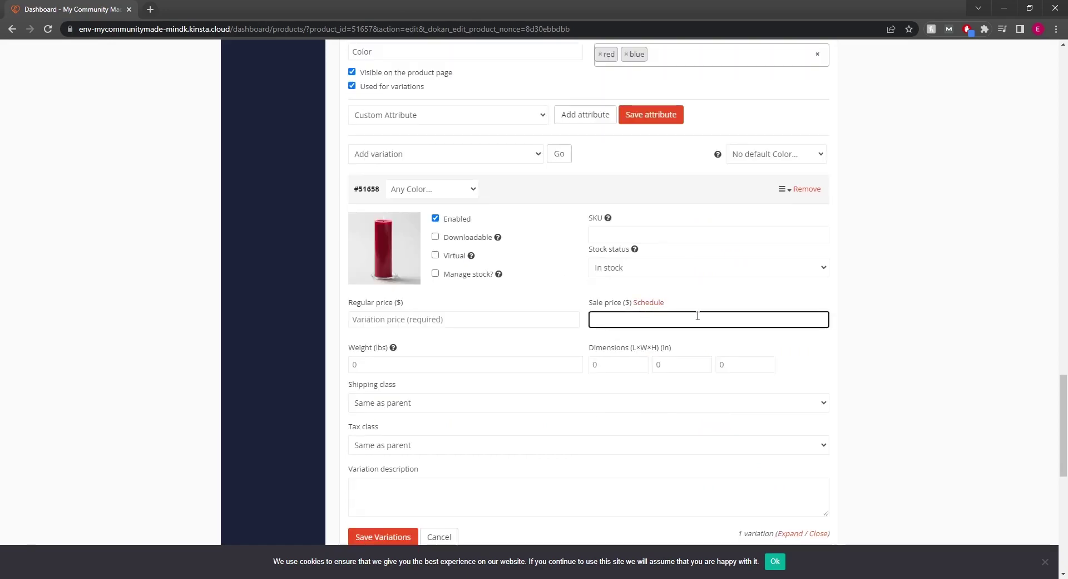
{"action": "type", "text": "5"}
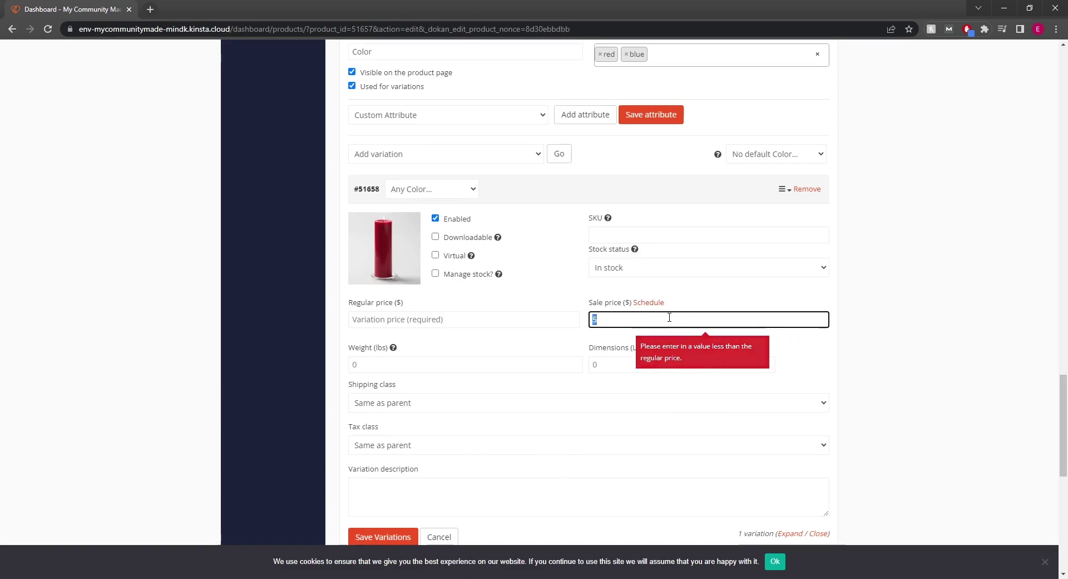
{"action": "key", "text": "ctrl+a"}
{"action": "key", "text": "ctrl+x"}
{"action": "left_click", "coordinate": [460, 319]}
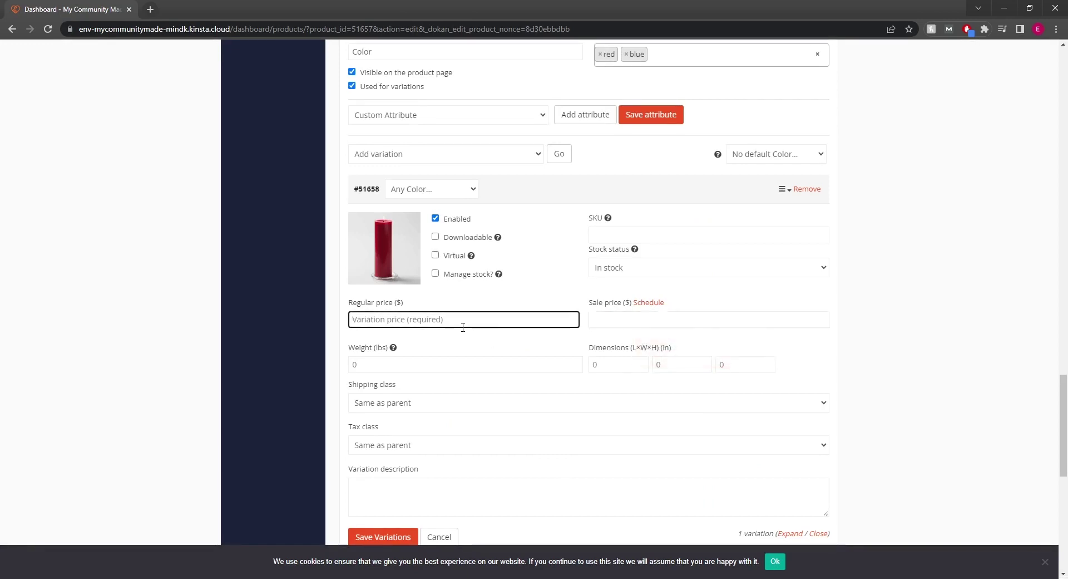
{"action": "key", "text": "ctrl+v"}
{"action": "left_click", "coordinate": [461, 364]}
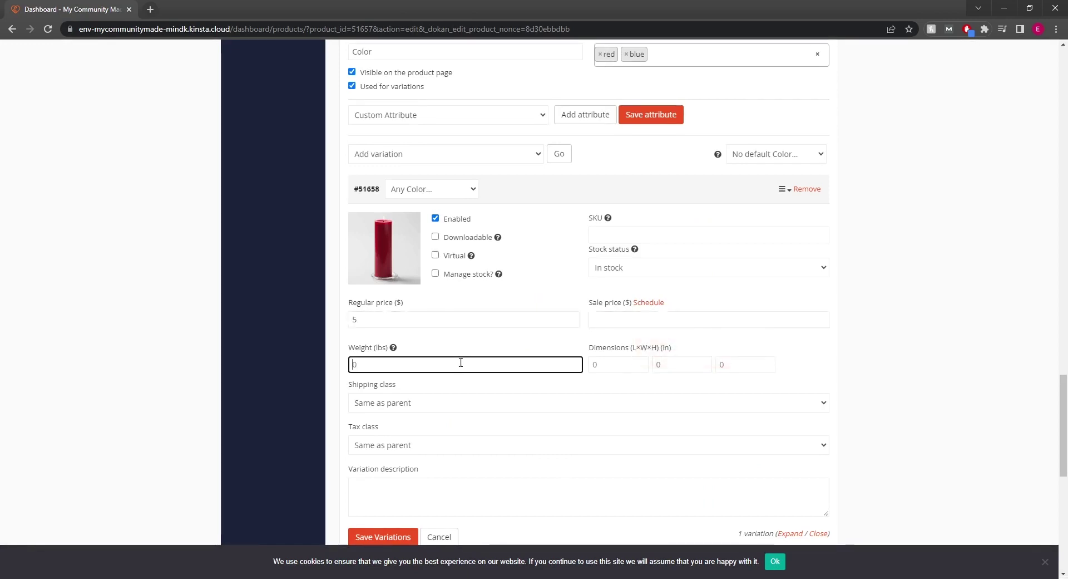
{"action": "left_click", "coordinate": [471, 350]}
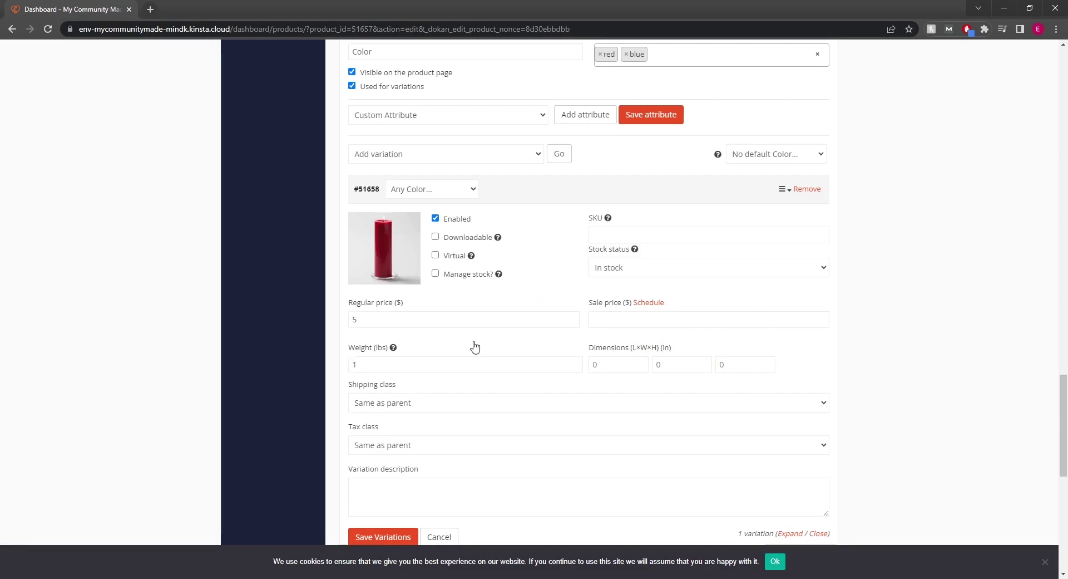
Enter "This is a red candle" as the variation description
{"action": "scroll", "coordinate": [475, 349], "scroll_direction": "down", "scroll_amount": 1}
{"action": "scroll", "coordinate": [445, 374], "scroll_direction": "down", "scroll_amount": 1}
{"action": "left_click", "coordinate": [445, 374]}
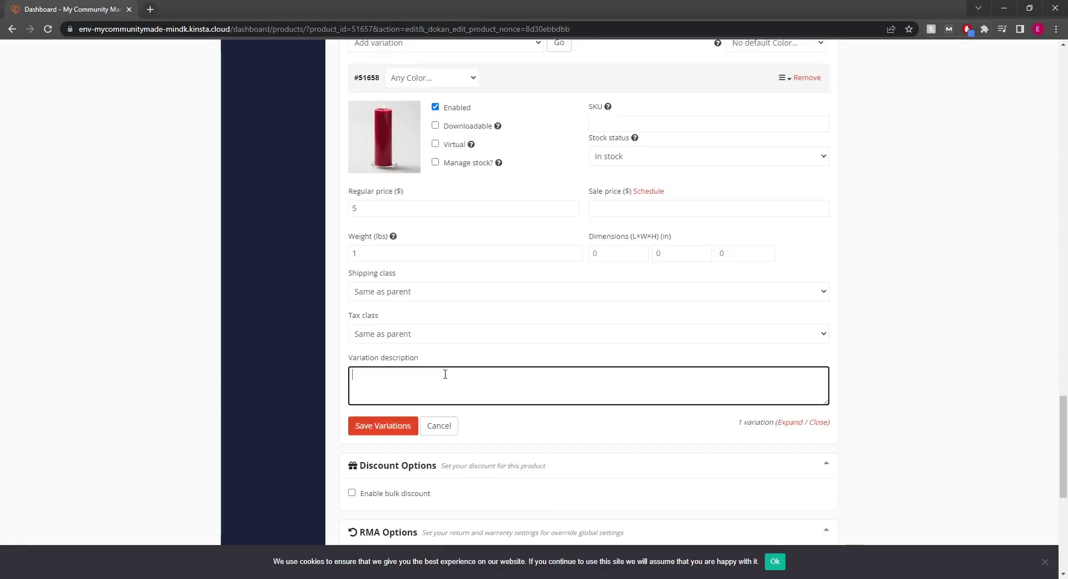
{"action": "type", "text": "This is a red candle"}
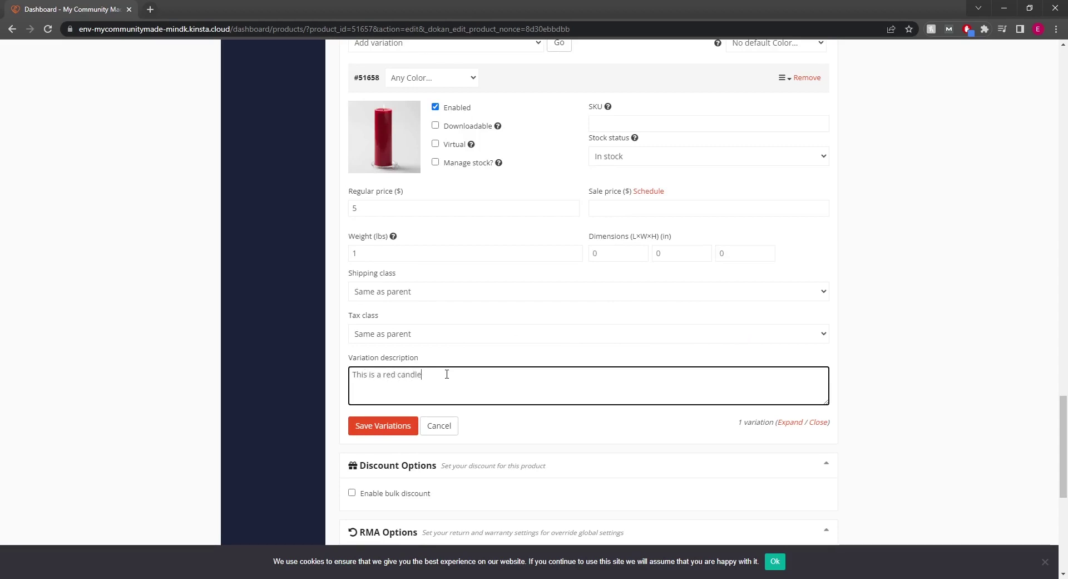
Recheck the red candle variation's entered details and the choices for its color
{"action": "scroll", "coordinate": [454, 377], "scroll_direction": "up", "scroll_amount": 1}
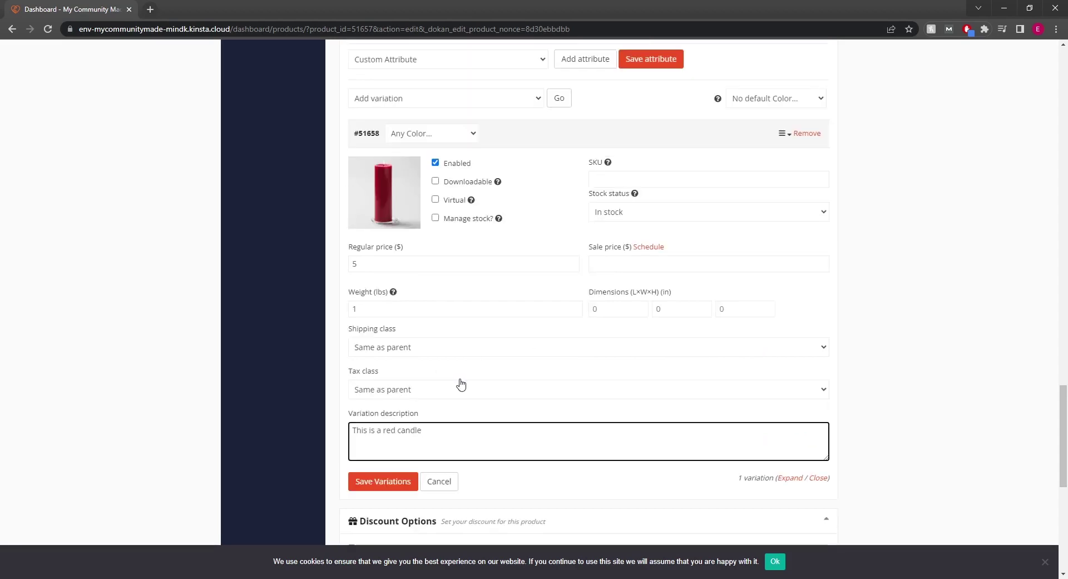
{"action": "scroll", "coordinate": [467, 385], "scroll_direction": "up", "scroll_amount": 1}
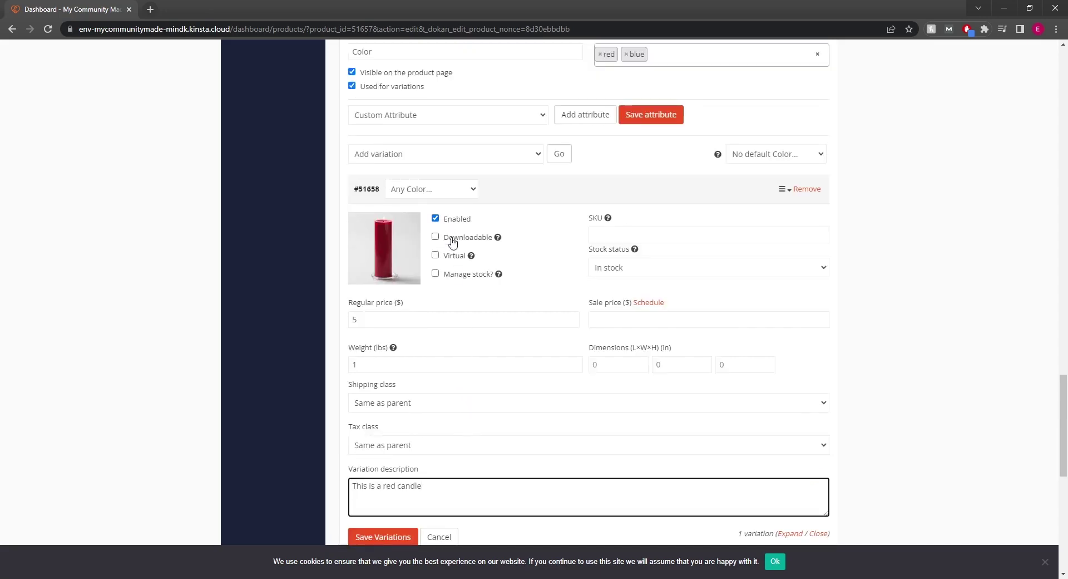
{"action": "scroll", "coordinate": [588, 289], "scroll_direction": "up", "scroll_amount": 1}
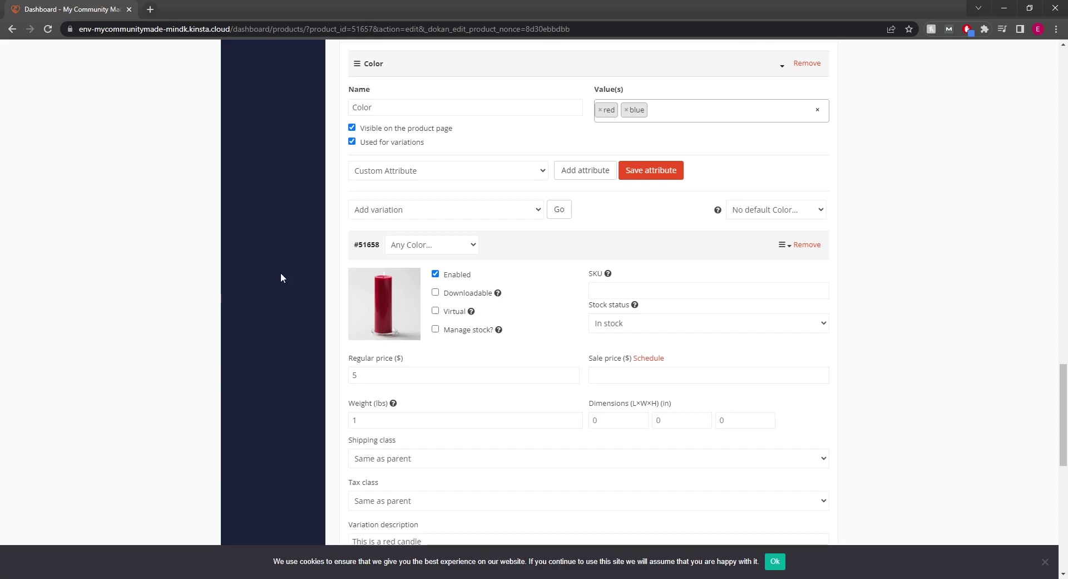
{"action": "left_click", "coordinate": [447, 256]}
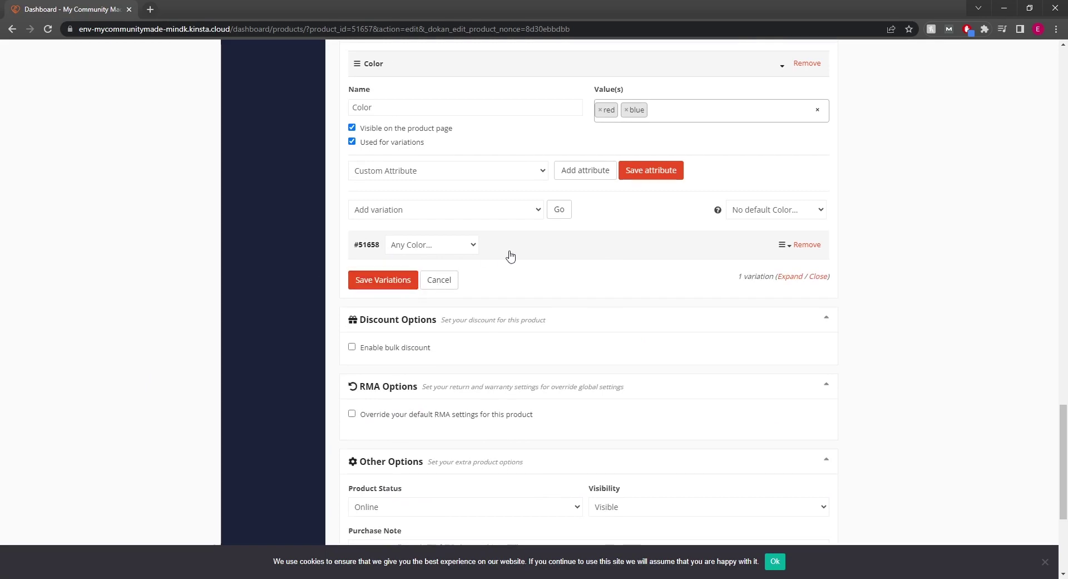
{"action": "left_click", "coordinate": [528, 249]}
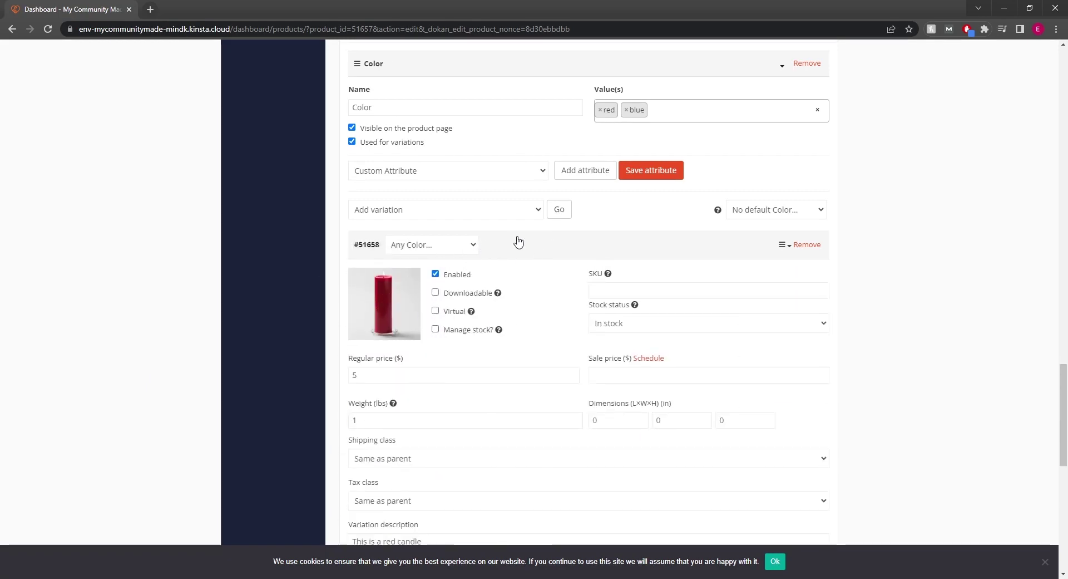
{"action": "left_click", "coordinate": [439, 248]}
{"action": "left_click", "coordinate": [439, 249]}
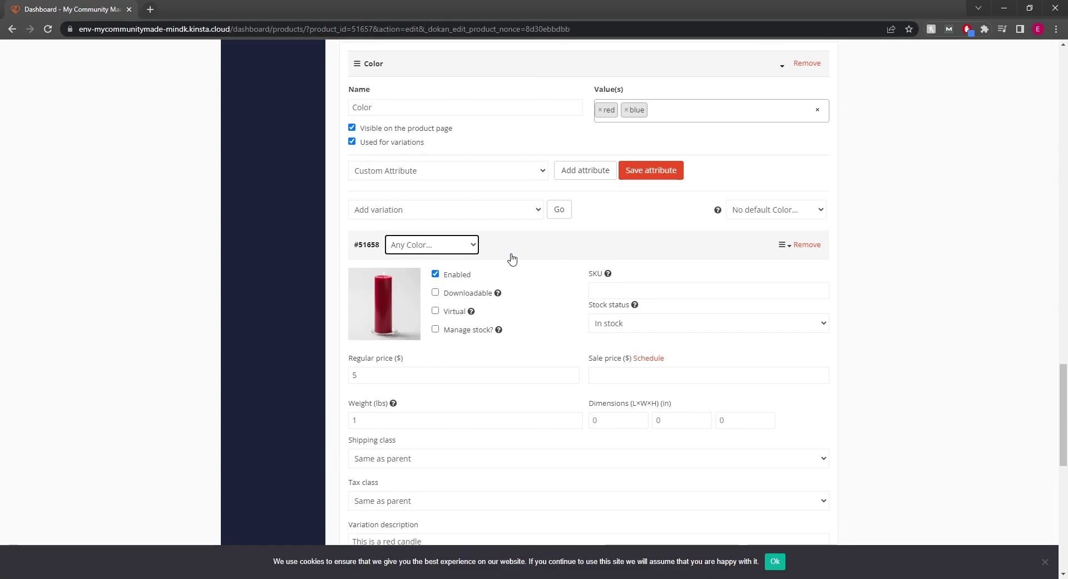
Check the remaining product options below the variation and save the variations
{"action": "scroll", "coordinate": [512, 258], "scroll_direction": "down", "scroll_amount": 2}
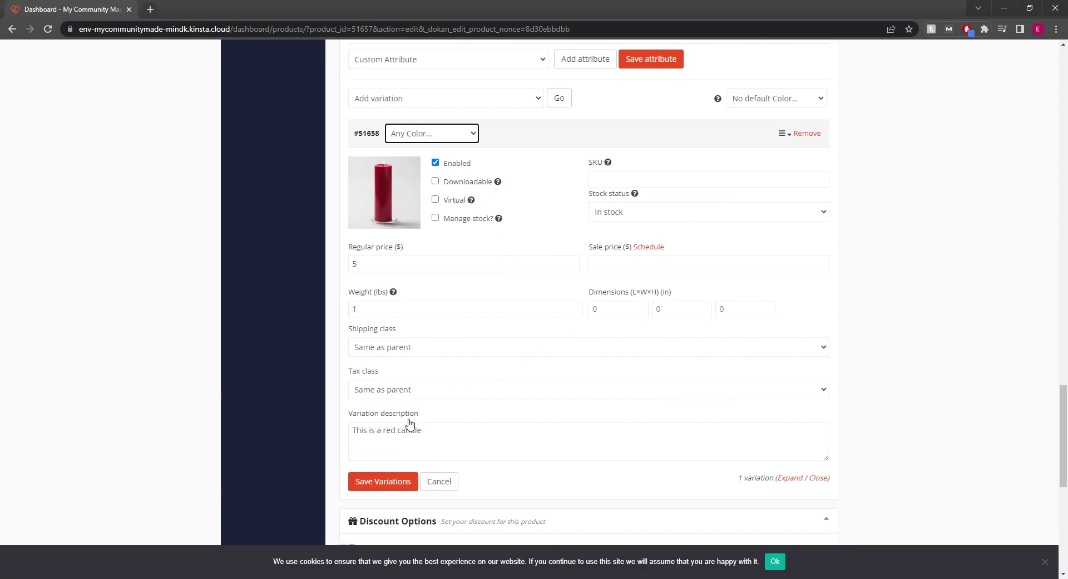
{"action": "scroll", "coordinate": [453, 361], "scroll_direction": "down", "scroll_amount": 1}
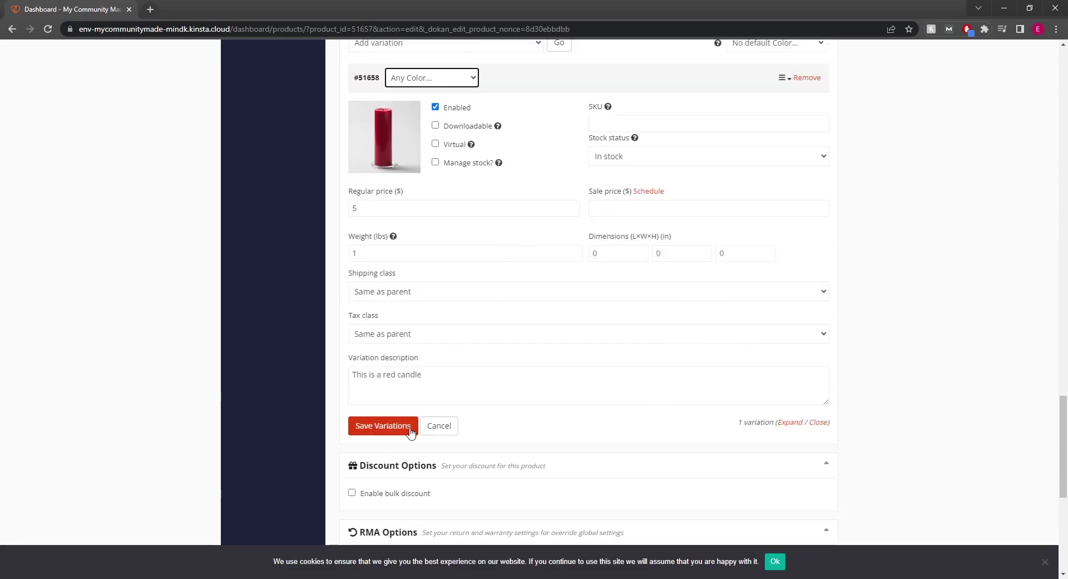
{"action": "scroll", "coordinate": [437, 370], "scroll_direction": "down", "scroll_amount": 6}
{"action": "scroll", "coordinate": [501, 250], "scroll_direction": "up", "scroll_amount": 3}
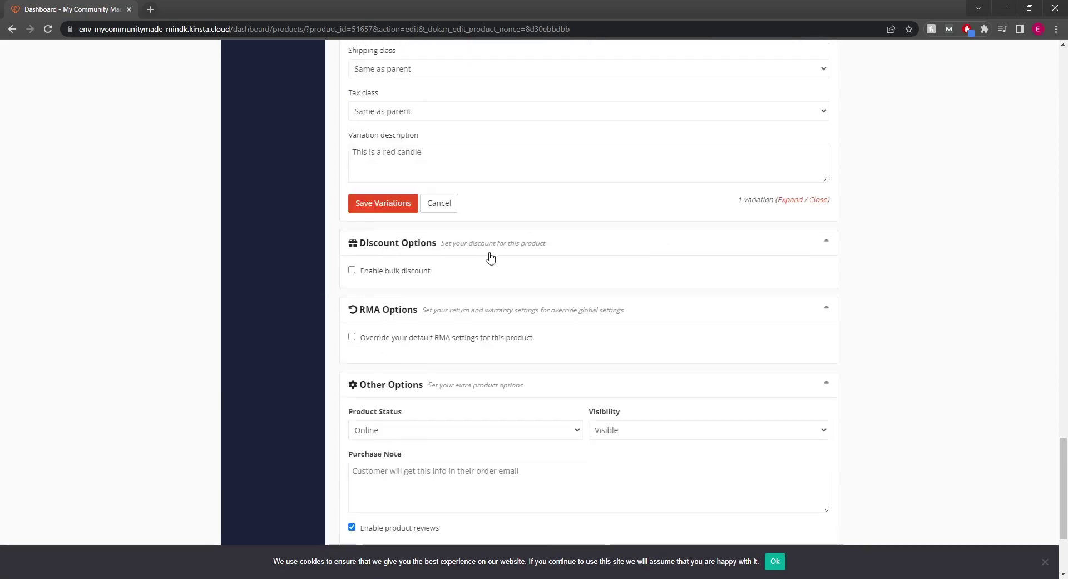
{"action": "scroll", "coordinate": [445, 240], "scroll_direction": "up", "scroll_amount": 4}
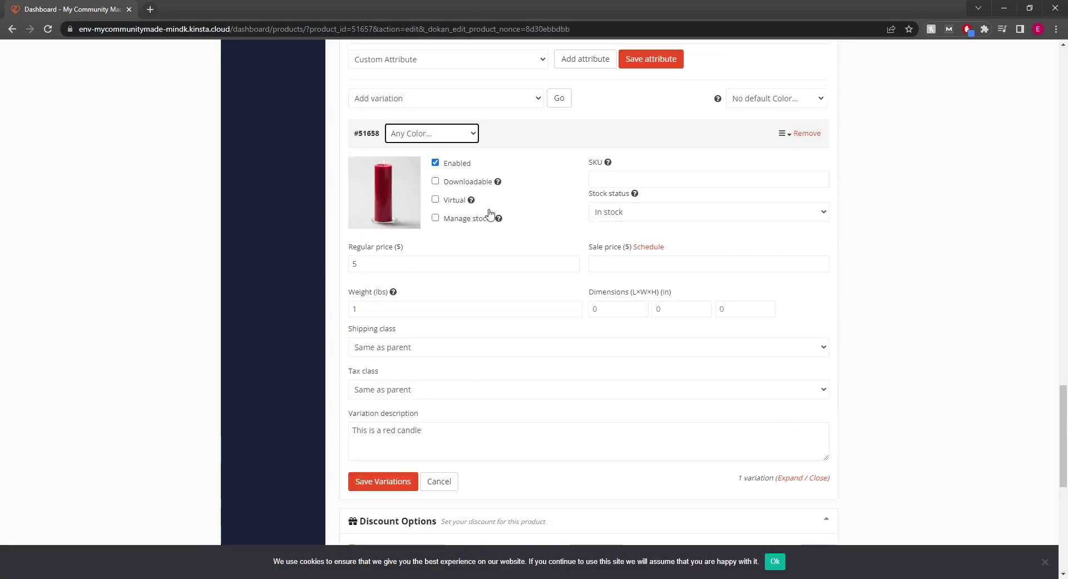
{"action": "left_click", "coordinate": [380, 480]}
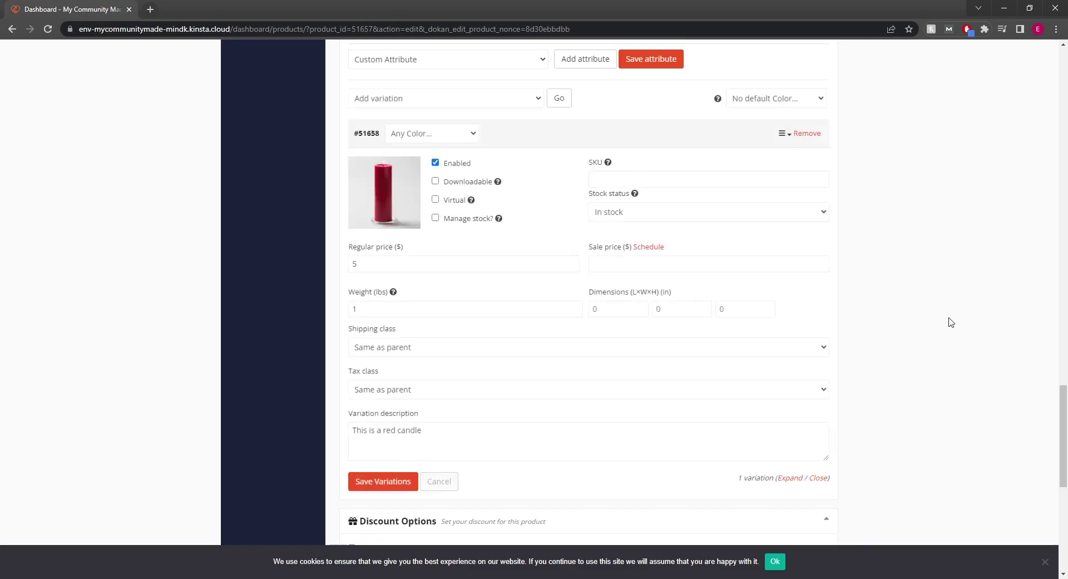
Open the Candle product's public store page in a new tab and switch to it
{"action": "scroll", "coordinate": [929, 303], "scroll_direction": "up", "scroll_amount": 1}
{"action": "scroll", "coordinate": [929, 303], "scroll_direction": "up", "scroll_amount": 15}
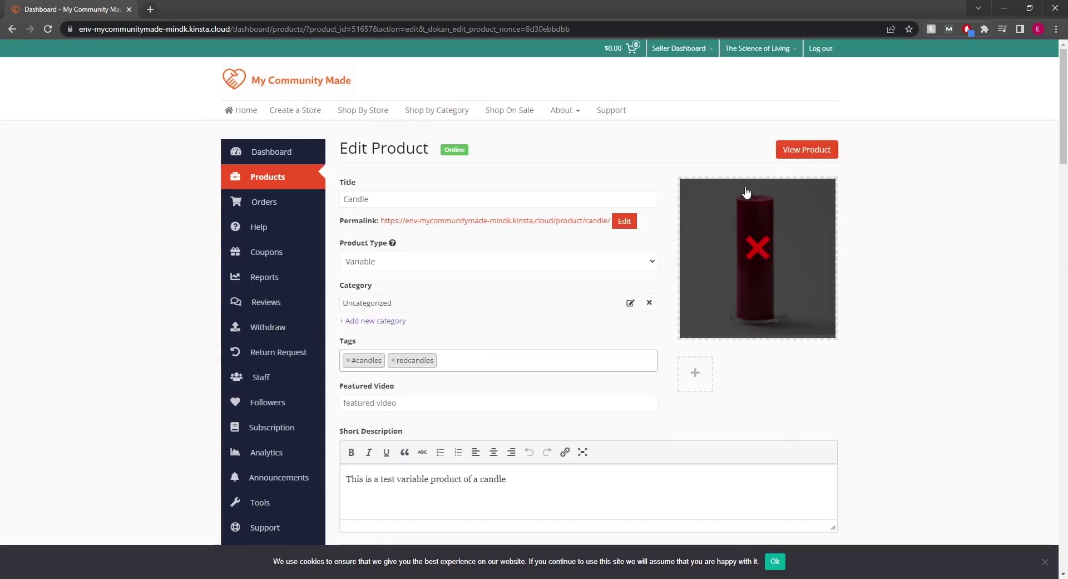
{"action": "middle_click", "coordinate": [798, 151]}
{"action": "left_click", "coordinate": [207, 10]}
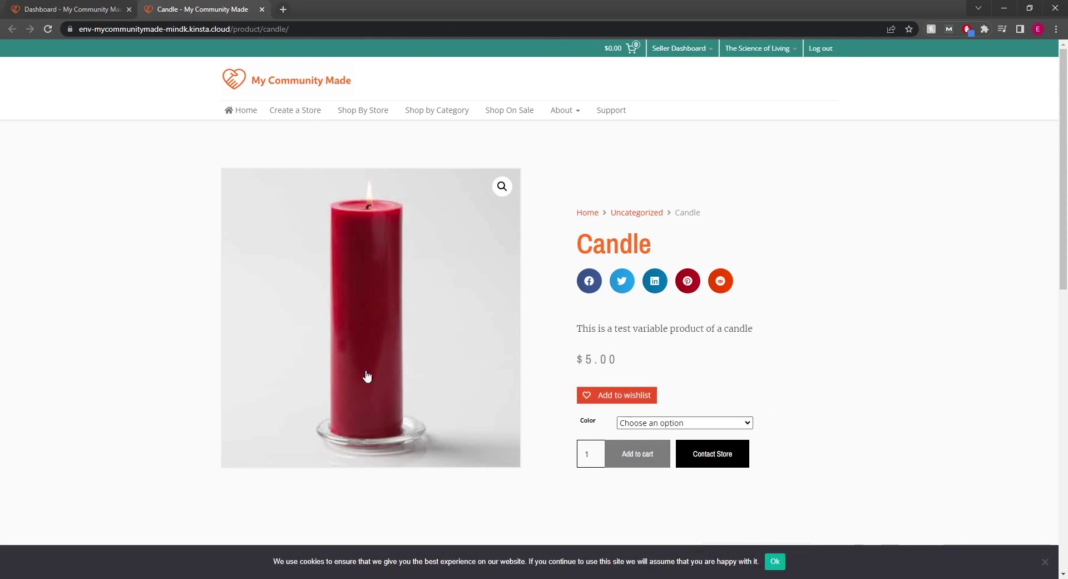
Preview the red and blue color choices on the public Candle page, and close that page's tab
{"action": "left_click", "coordinate": [640, 423]}
{"action": "left_click", "coordinate": [642, 448]}
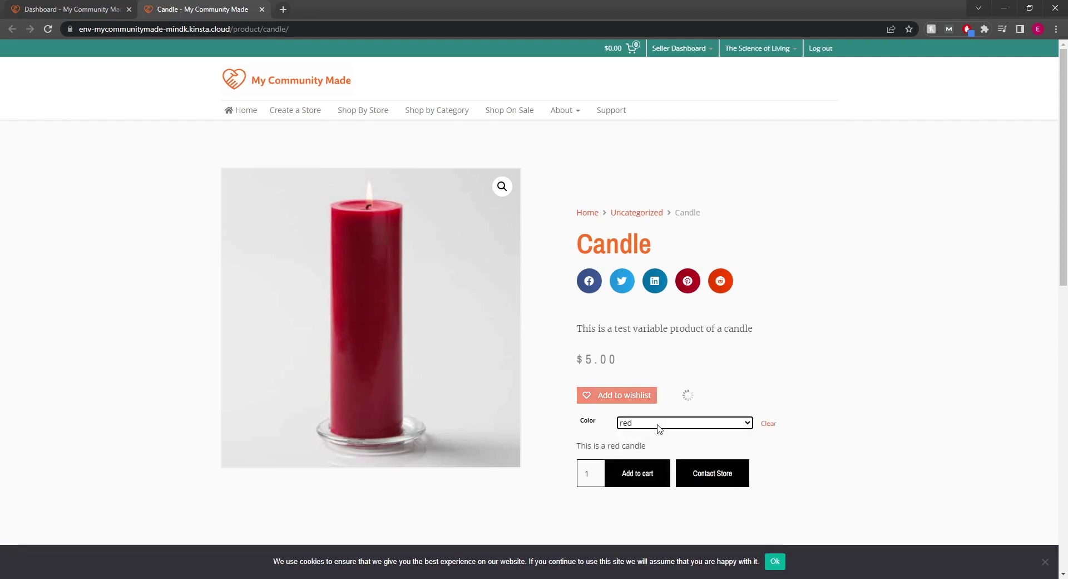
{"action": "left_click", "coordinate": [658, 427]}
{"action": "left_click", "coordinate": [651, 457]}
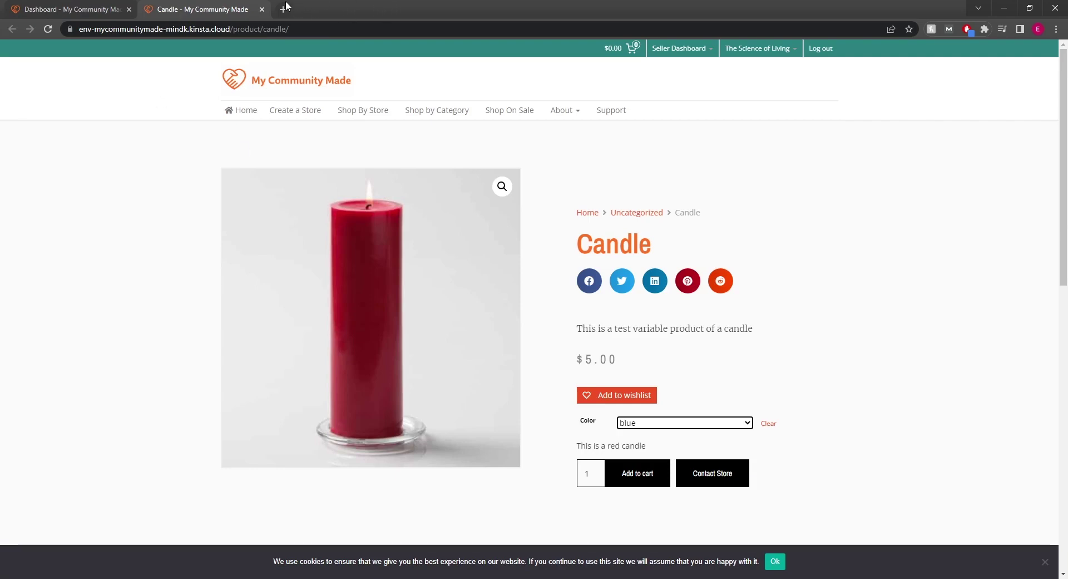
{"action": "left_click", "coordinate": [262, 9]}
Assign the color red to the existing variation in the product's attribute and variation settings
{"action": "scroll", "coordinate": [432, 201], "scroll_direction": "down", "scroll_amount": 8}
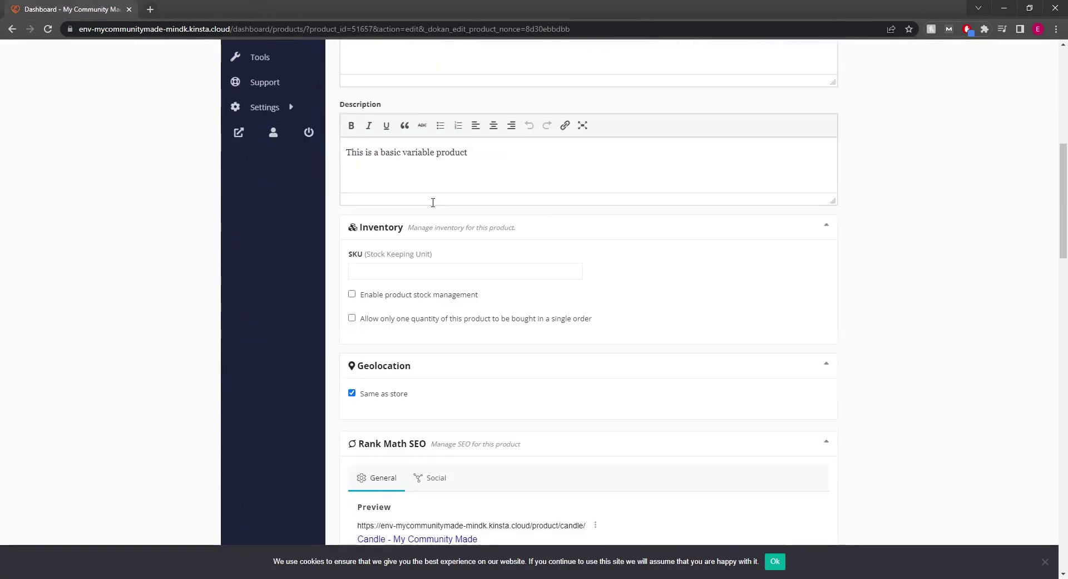
{"action": "scroll", "coordinate": [432, 202], "scroll_direction": "down", "scroll_amount": 20}
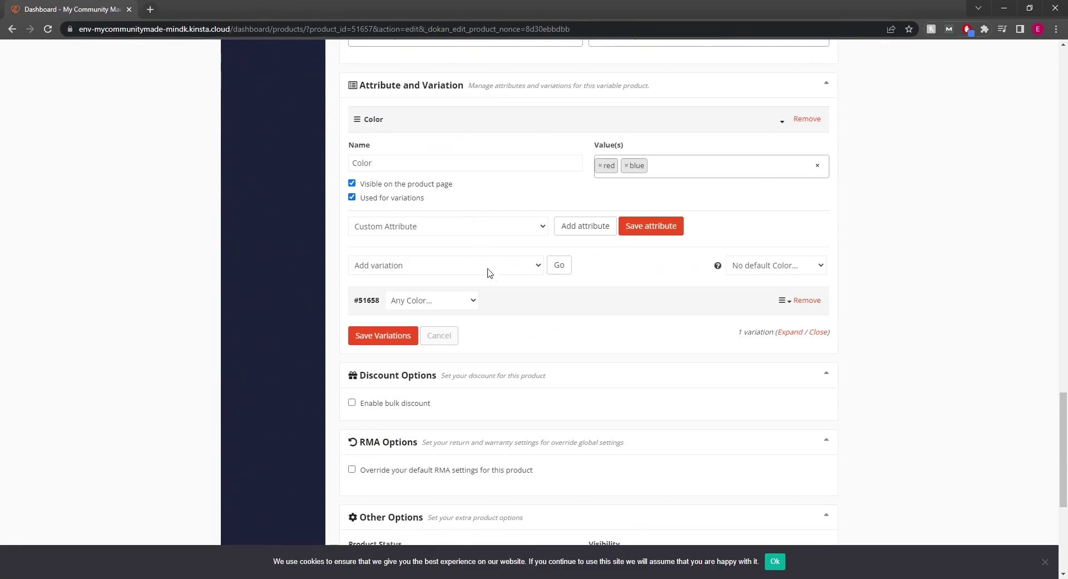
{"action": "scroll", "coordinate": [492, 323], "scroll_direction": "up", "scroll_amount": 2}
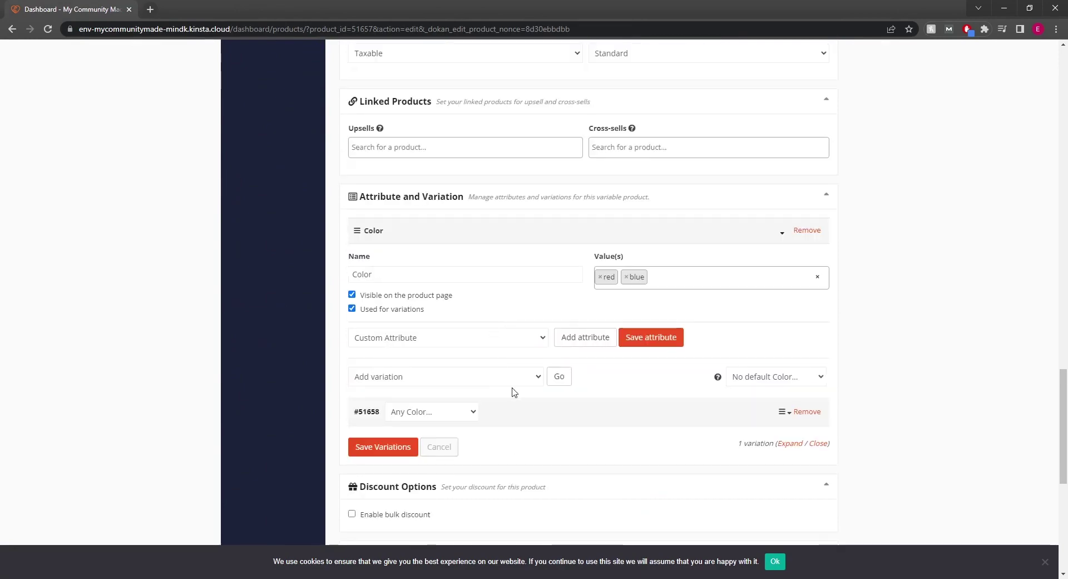
{"action": "left_click", "coordinate": [542, 412]}
{"action": "left_click", "coordinate": [485, 421]}
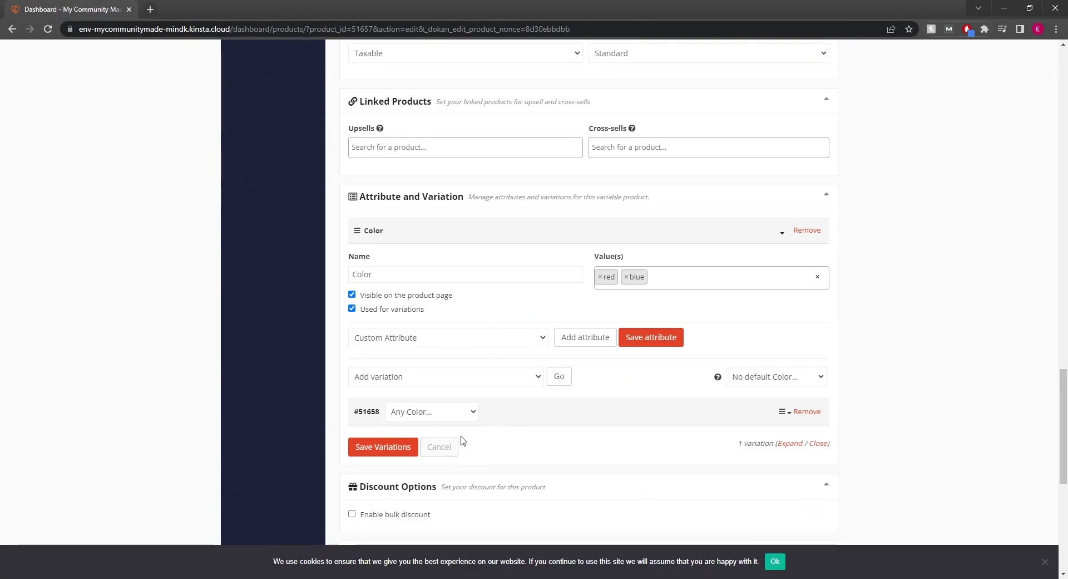
{"action": "left_click", "coordinate": [461, 440]}
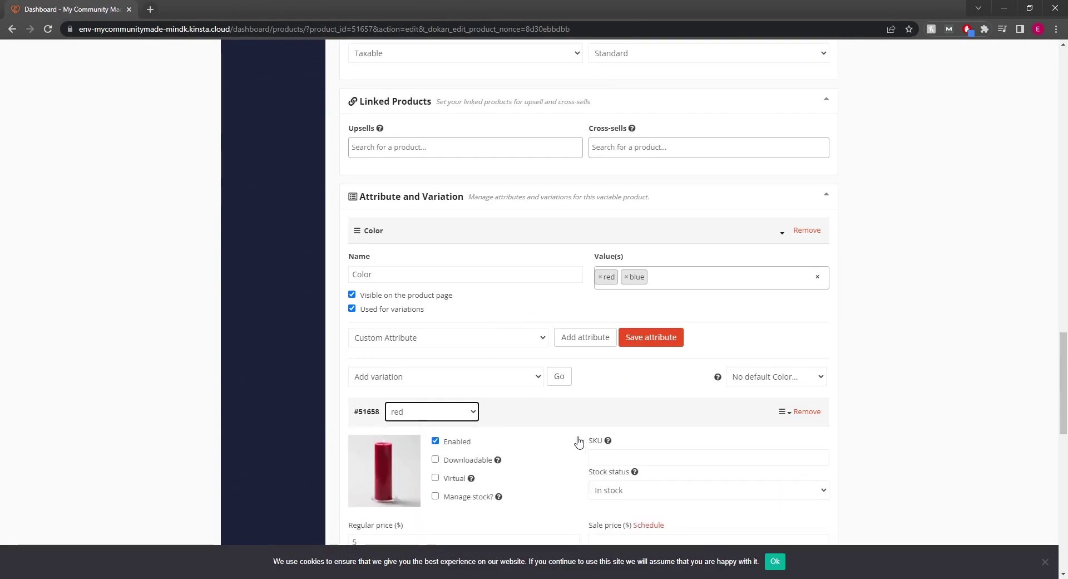
{"action": "left_click", "coordinate": [505, 421]}
Add a second variation with the color blue and give it the blue candle image
{"action": "left_click", "coordinate": [558, 377]}
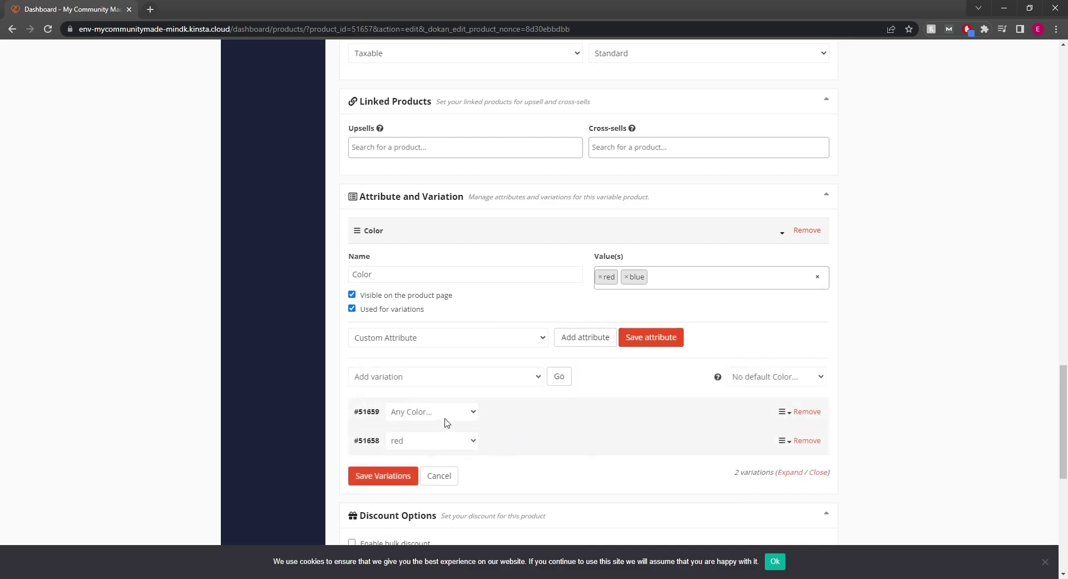
{"action": "left_click", "coordinate": [445, 418]}
{"action": "left_click", "coordinate": [440, 449]}
{"action": "left_click", "coordinate": [543, 419]}
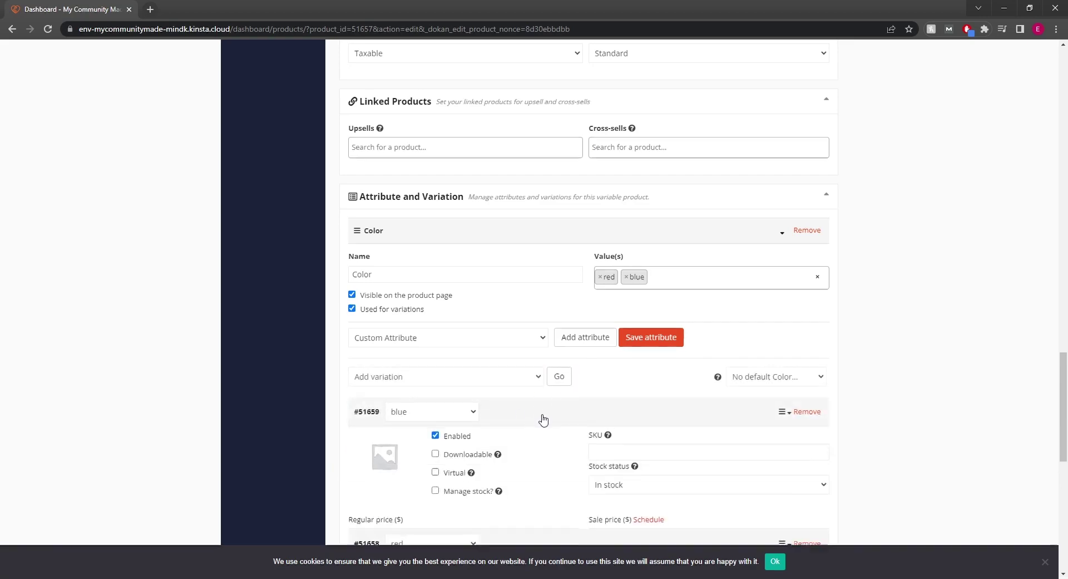
{"action": "scroll", "coordinate": [543, 419], "scroll_direction": "down", "scroll_amount": 2}
{"action": "left_click", "coordinate": [384, 356]}
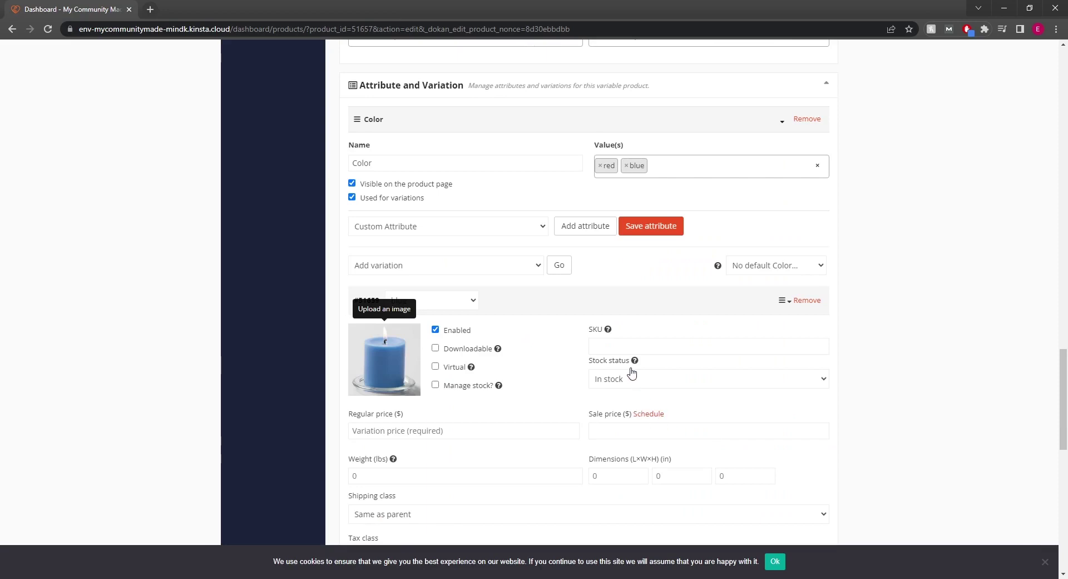
Set the blue variation's regular price to $7 and its weight to 1 lb
{"action": "scroll", "coordinate": [632, 373], "scroll_direction": "down", "scroll_amount": 1}
{"action": "left_click", "coordinate": [501, 370]}
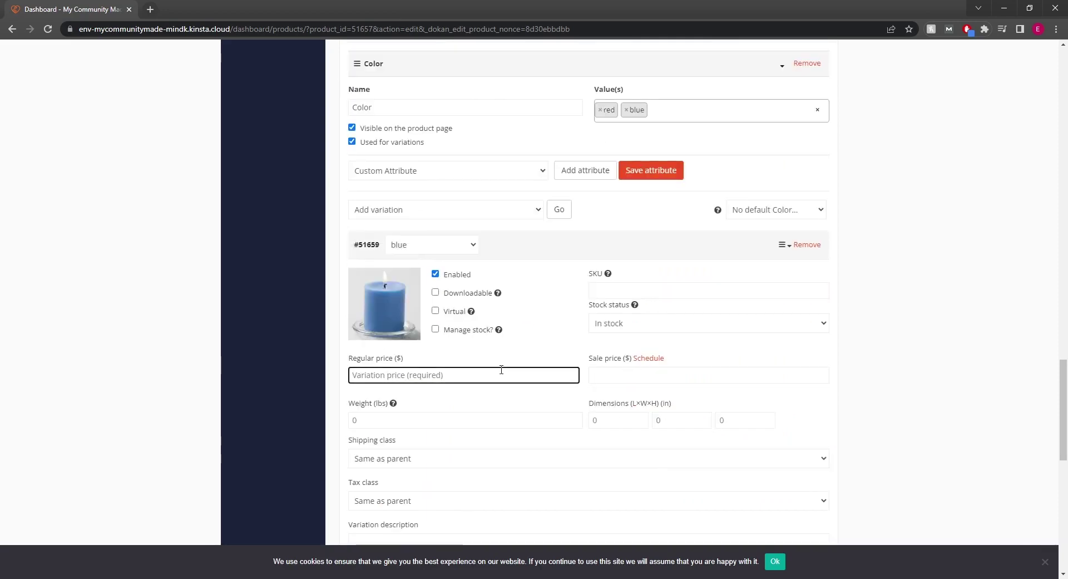
{"action": "type", "text": "7"}
{"action": "scroll", "coordinate": [501, 369], "scroll_direction": "down", "scroll_amount": 1}
{"action": "left_click", "coordinate": [439, 357]}
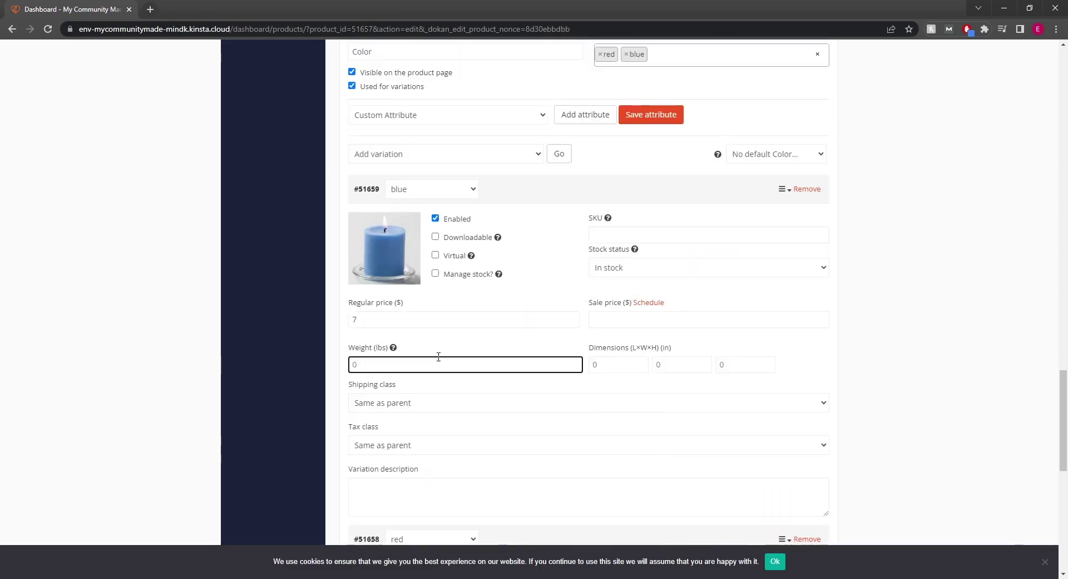
{"action": "type", "text": "1"}
Enter "This is a blue candle" as the blue variation's description and save the variations
{"action": "scroll", "coordinate": [437, 357], "scroll_direction": "down", "scroll_amount": 2}
{"action": "left_click", "coordinate": [425, 373]}
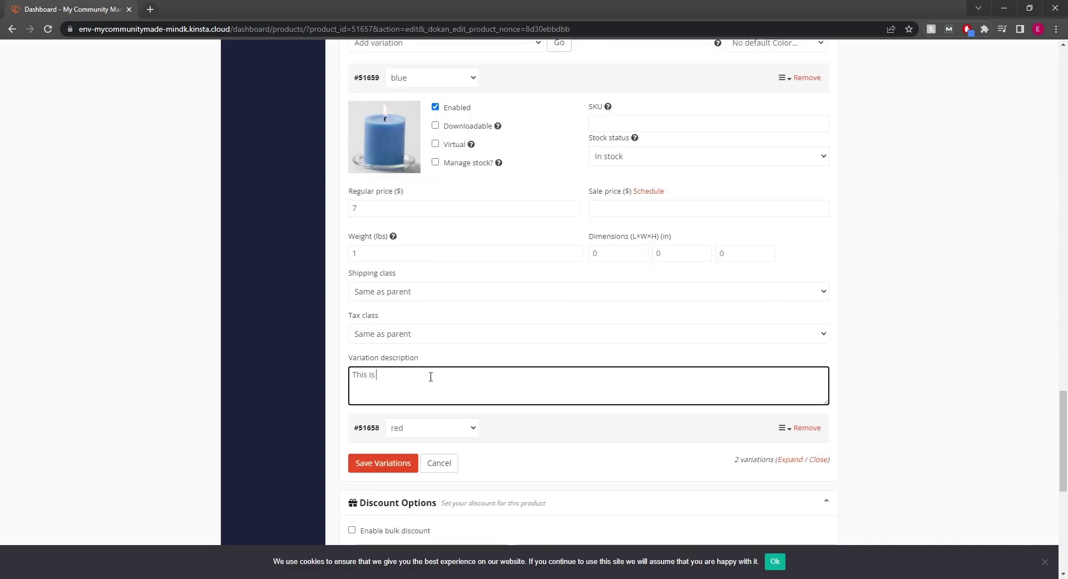
{"action": "type", "text": "a blue candle"}
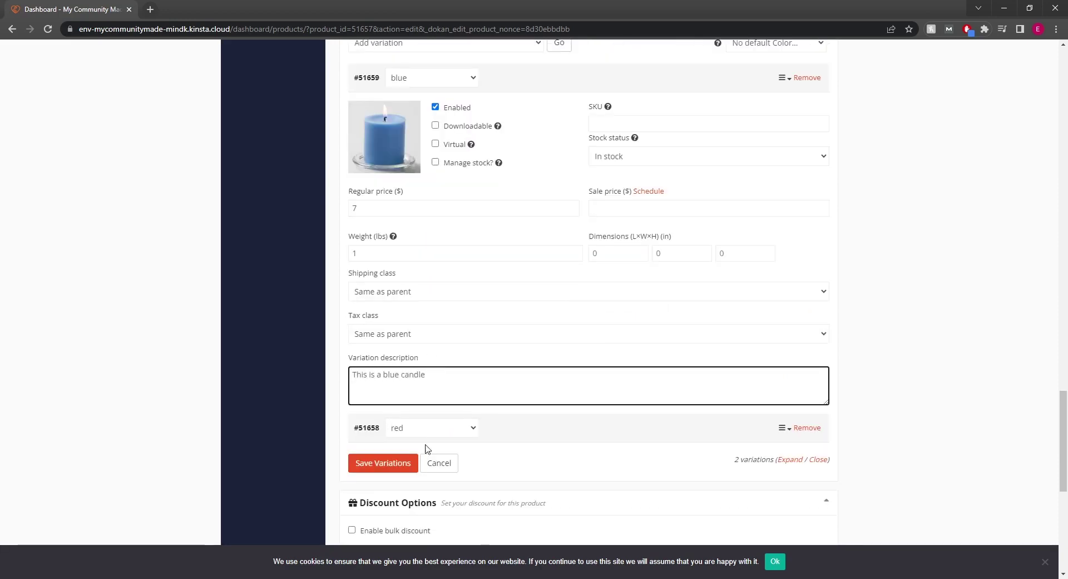
{"action": "left_click", "coordinate": [380, 463]}
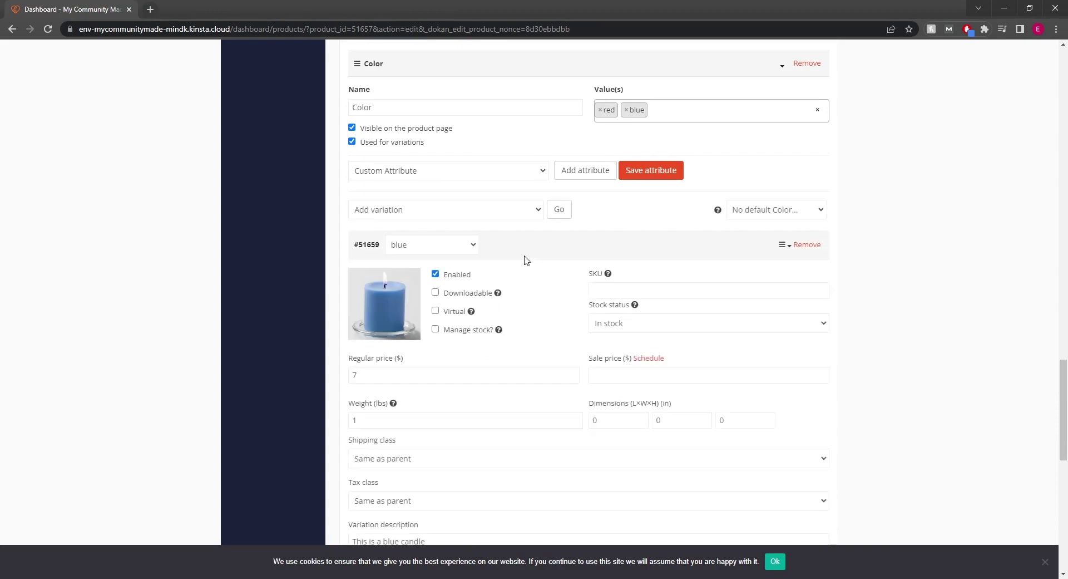
Review the saved details of the blue and red variations, comparing their images, prices and descriptions
{"action": "left_click", "coordinate": [527, 257]}
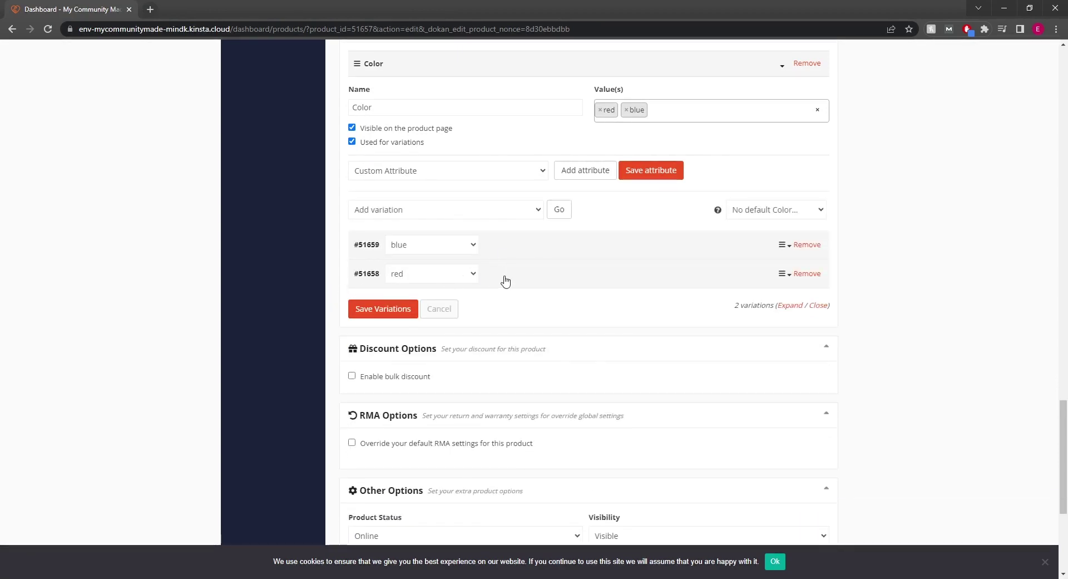
{"action": "left_click", "coordinate": [457, 252]}
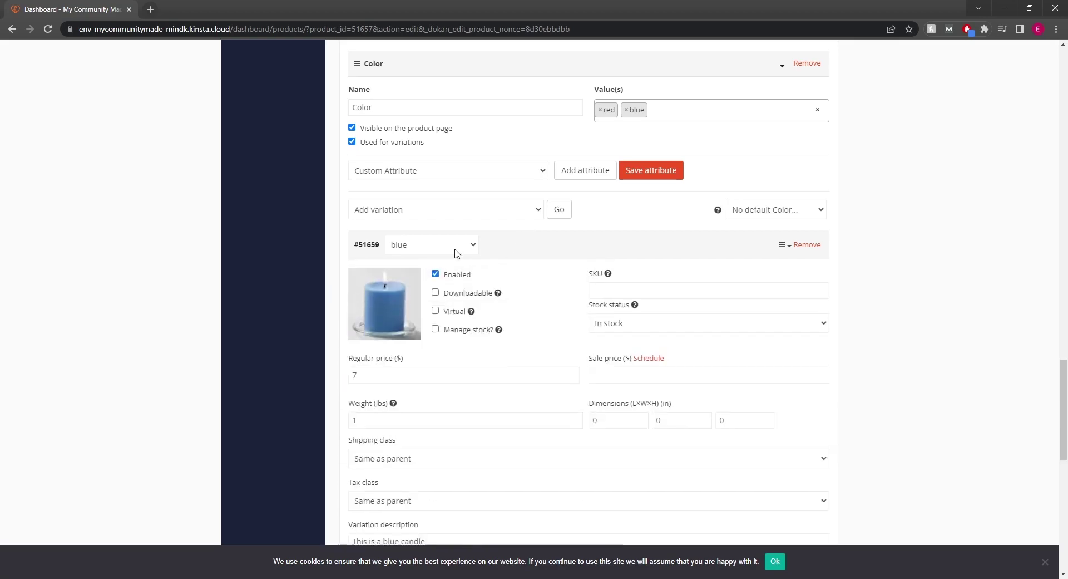
{"action": "left_click", "coordinate": [457, 252]}
{"action": "left_click", "coordinate": [462, 281]}
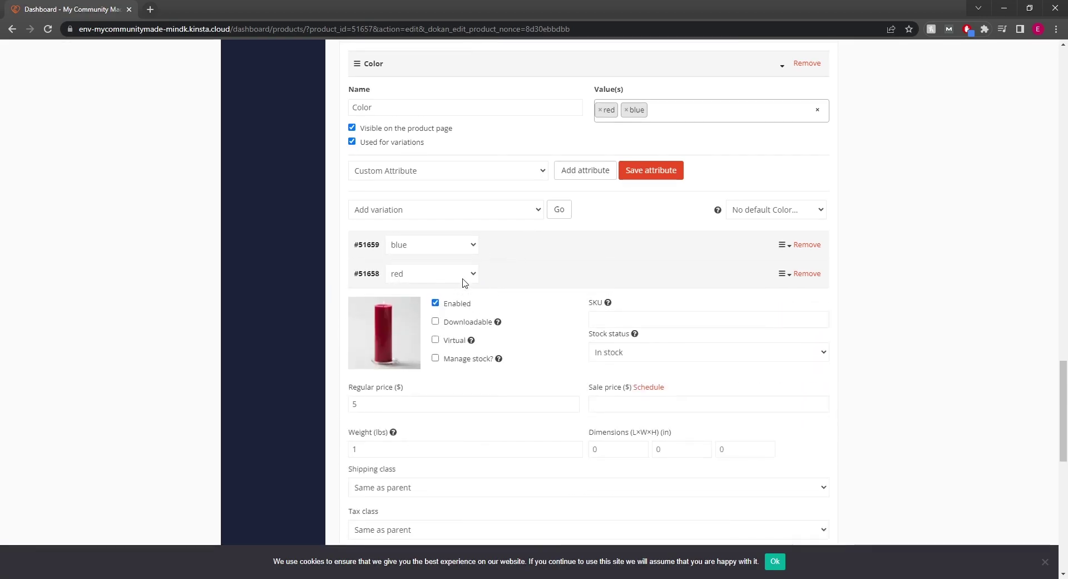
{"action": "left_click", "coordinate": [519, 274]}
{"action": "left_click", "coordinate": [519, 273]}
{"action": "scroll", "coordinate": [521, 245], "scroll_direction": "down", "scroll_amount": 2}
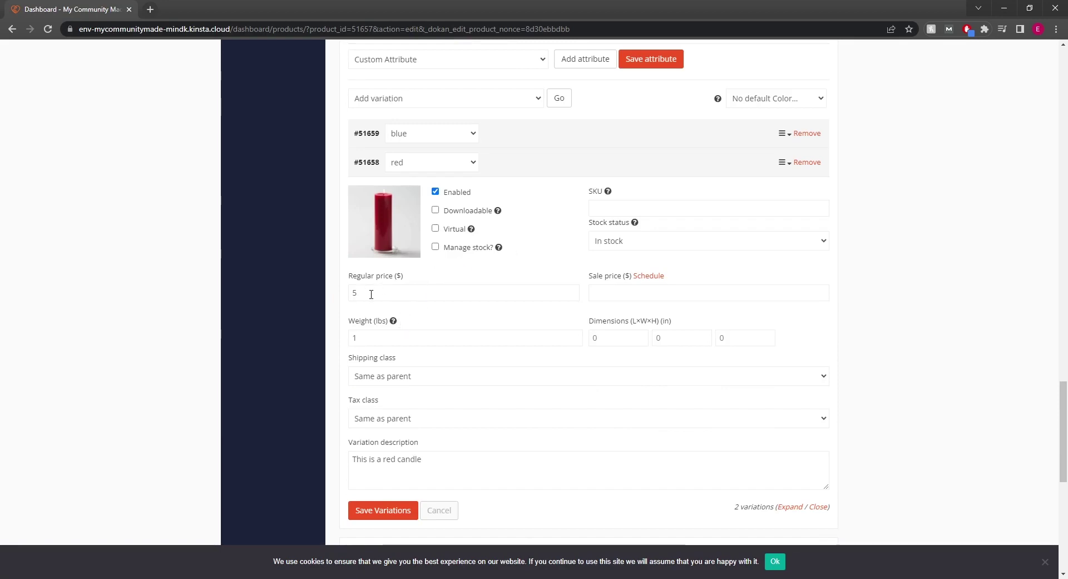
{"action": "scroll", "coordinate": [423, 285], "scroll_direction": "up", "scroll_amount": 2}
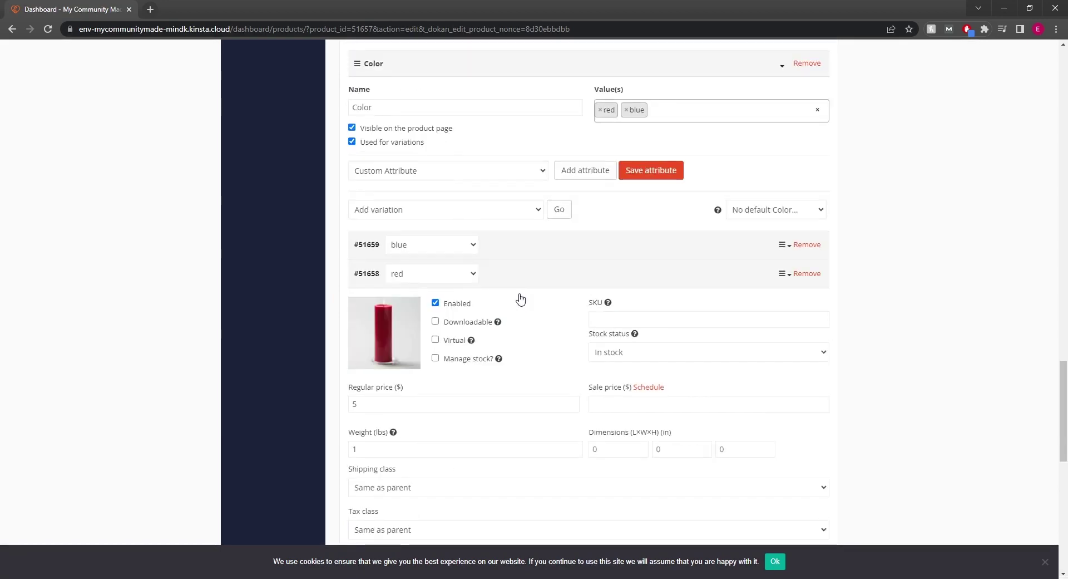
{"action": "left_click", "coordinate": [530, 271]}
{"action": "left_click", "coordinate": [531, 247]}
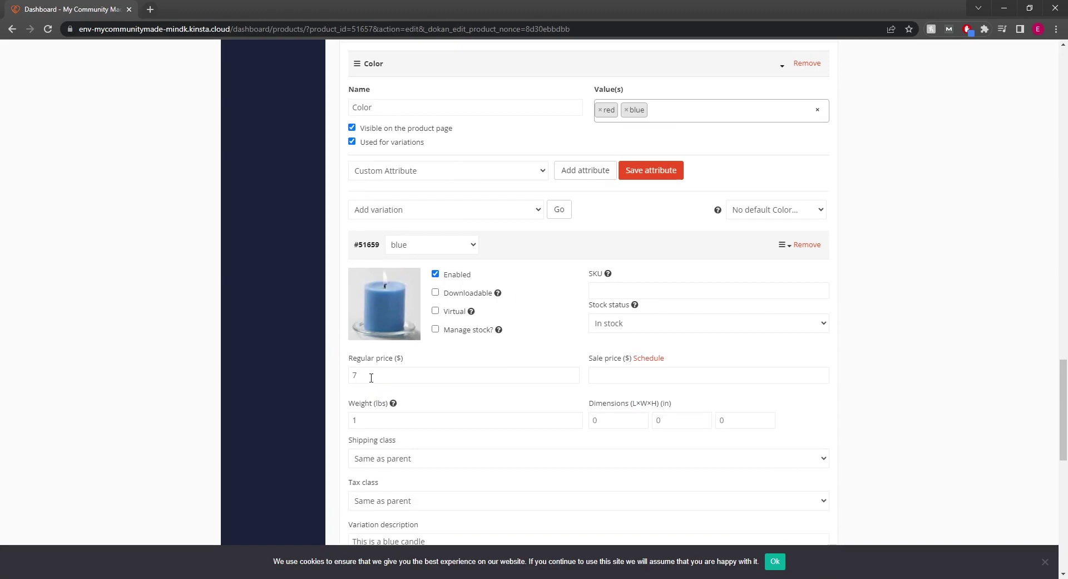
{"action": "left_click", "coordinate": [528, 259]}
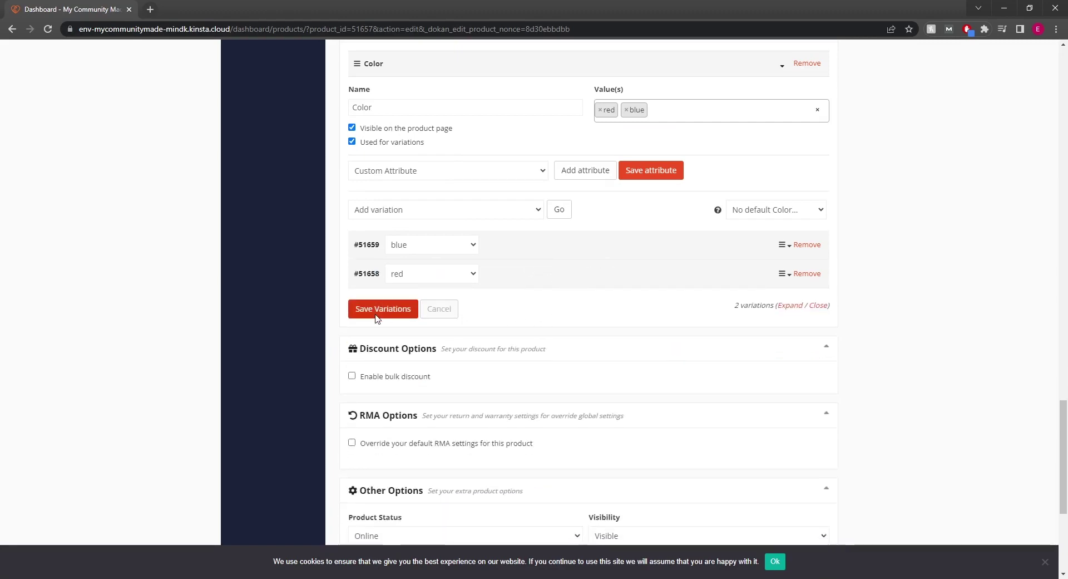
Save the product and open its public store page in a new tab
{"action": "scroll", "coordinate": [560, 332], "scroll_direction": "down", "scroll_amount": 5}
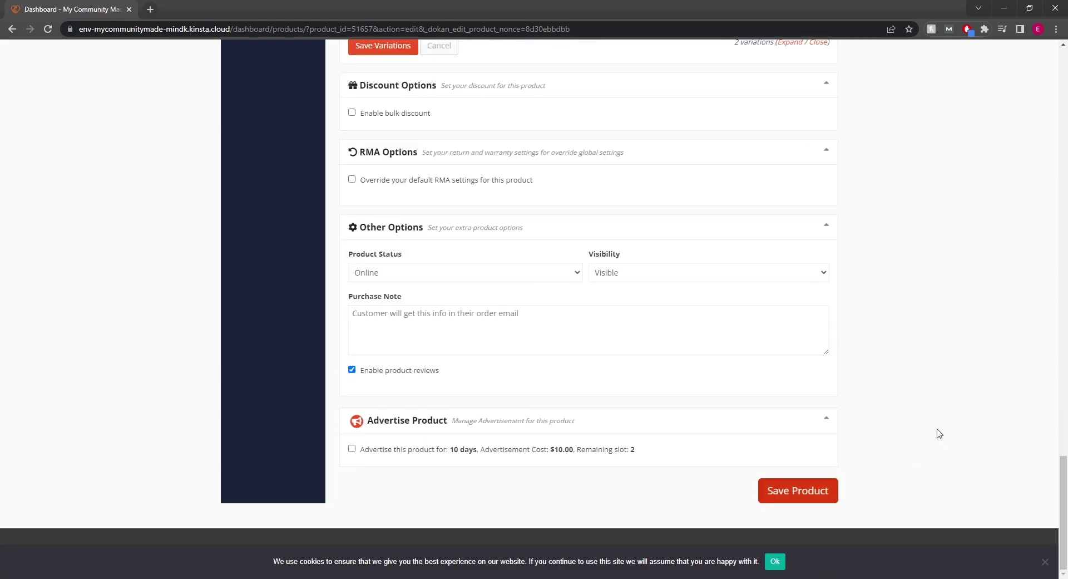
{"action": "scroll", "coordinate": [926, 428], "scroll_direction": "up", "scroll_amount": 6}
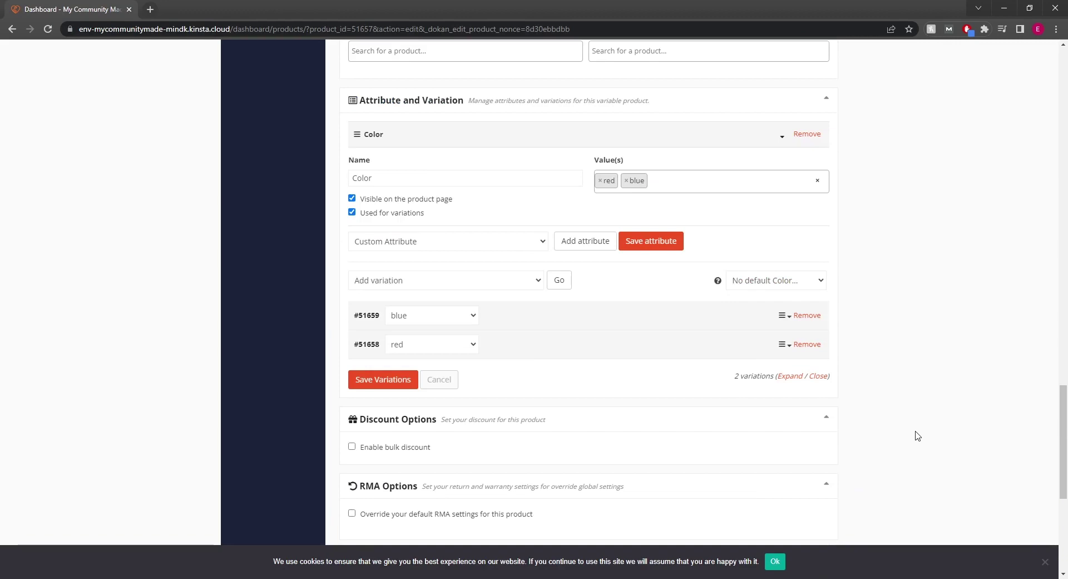
{"action": "scroll", "coordinate": [912, 433], "scroll_direction": "up", "scroll_amount": 15}
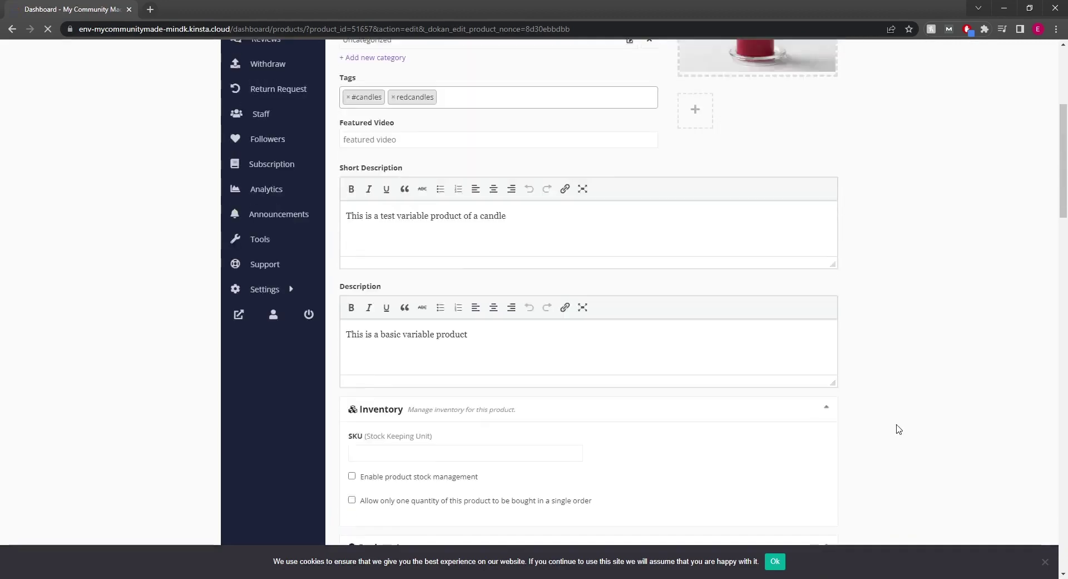
{"action": "scroll", "coordinate": [899, 428], "scroll_direction": "up", "scroll_amount": 5}
{"action": "left_click", "coordinate": [807, 151]}
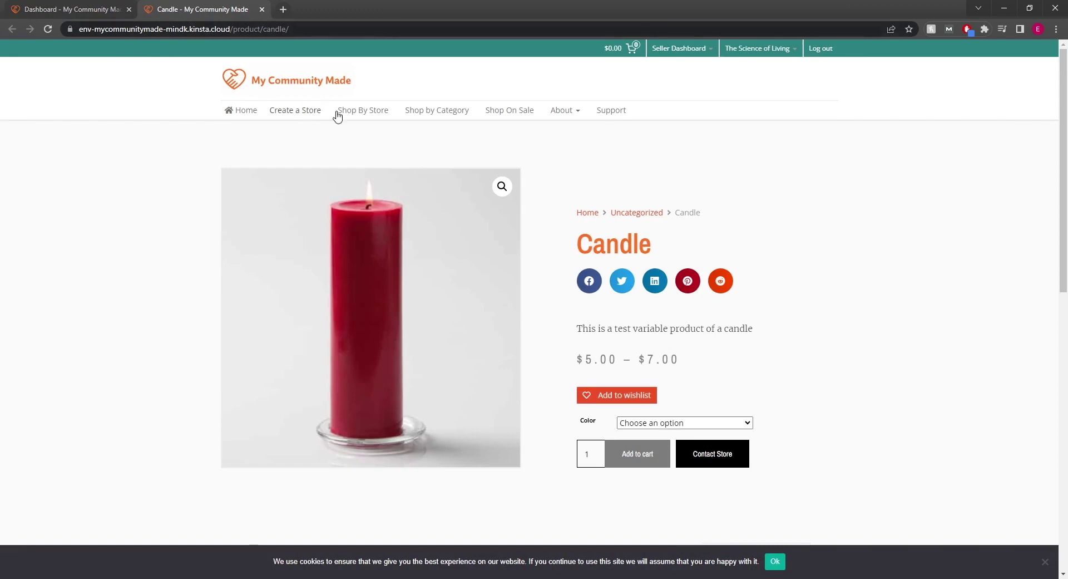
{"action": "left_click", "coordinate": [66, 11]}
{"action": "left_click", "coordinate": [189, 12]}
Switch the Candle's color between red and blue to check each variation's image, description and price
{"action": "left_click", "coordinate": [662, 423]}
{"action": "left_click", "coordinate": [660, 443]}
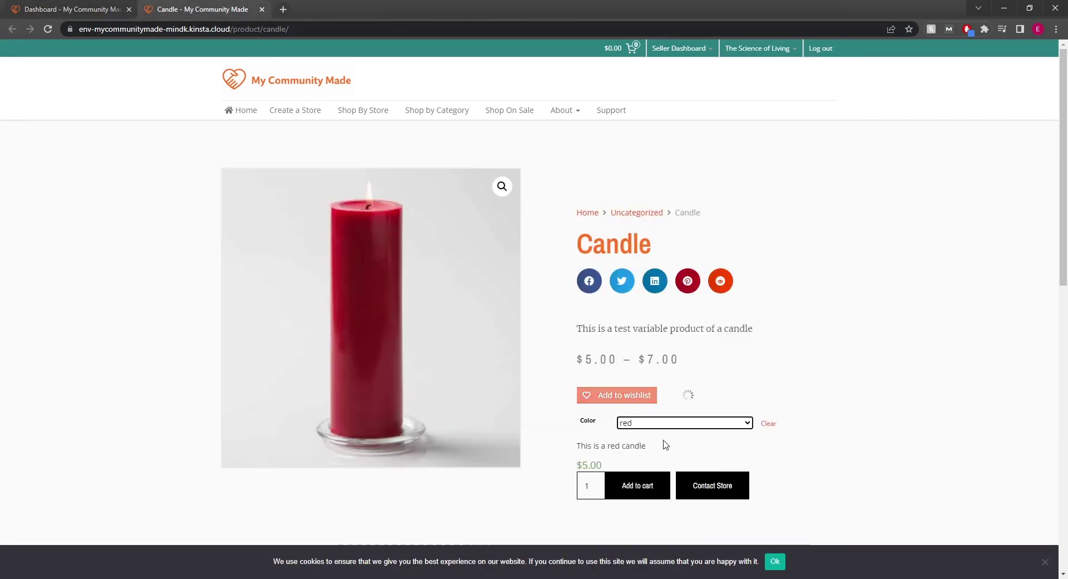
{"action": "scroll", "coordinate": [666, 444], "scroll_direction": "down", "scroll_amount": 1}
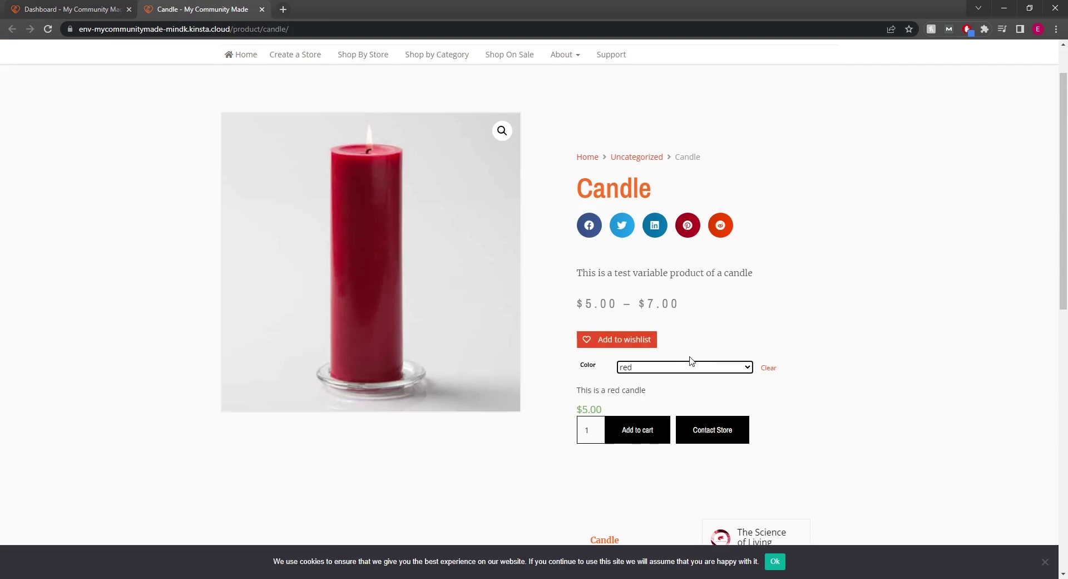
{"action": "left_click", "coordinate": [653, 368]}
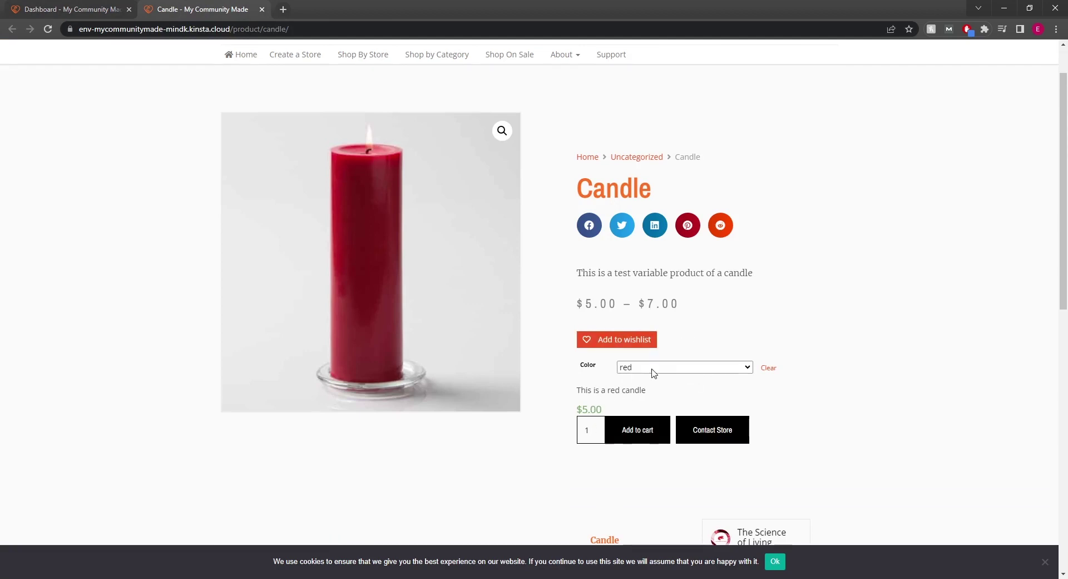
{"action": "left_click", "coordinate": [653, 380]}
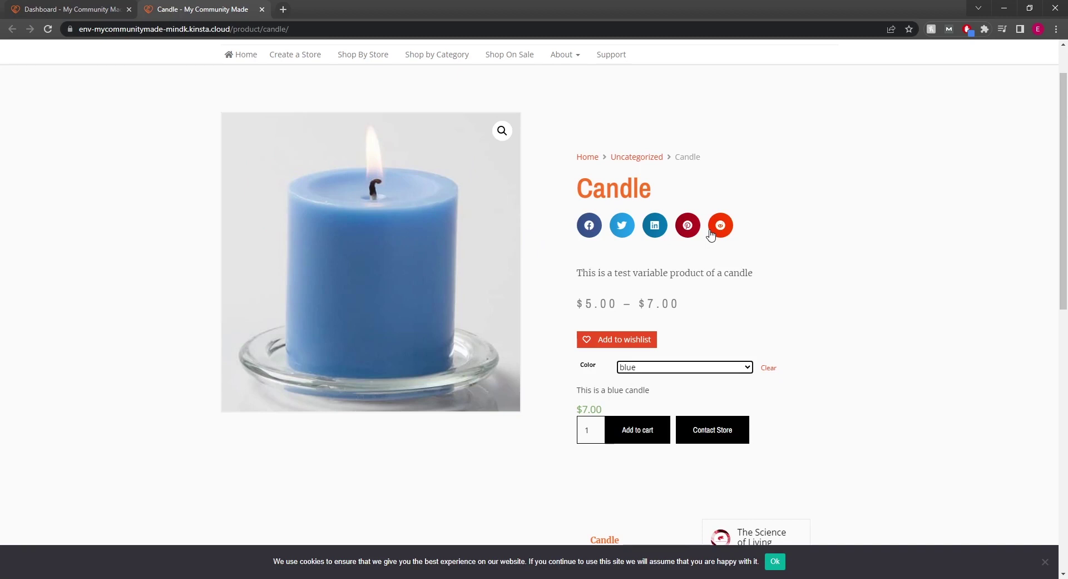
{"action": "left_click", "coordinate": [634, 369]}
{"action": "left_click", "coordinate": [641, 388]}
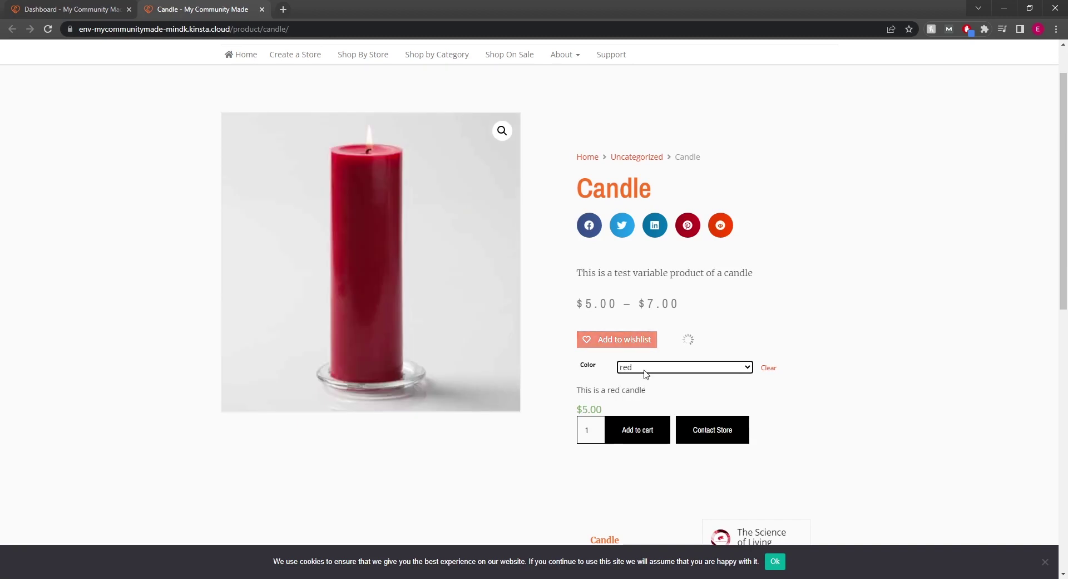
{"action": "left_click", "coordinate": [637, 372]}
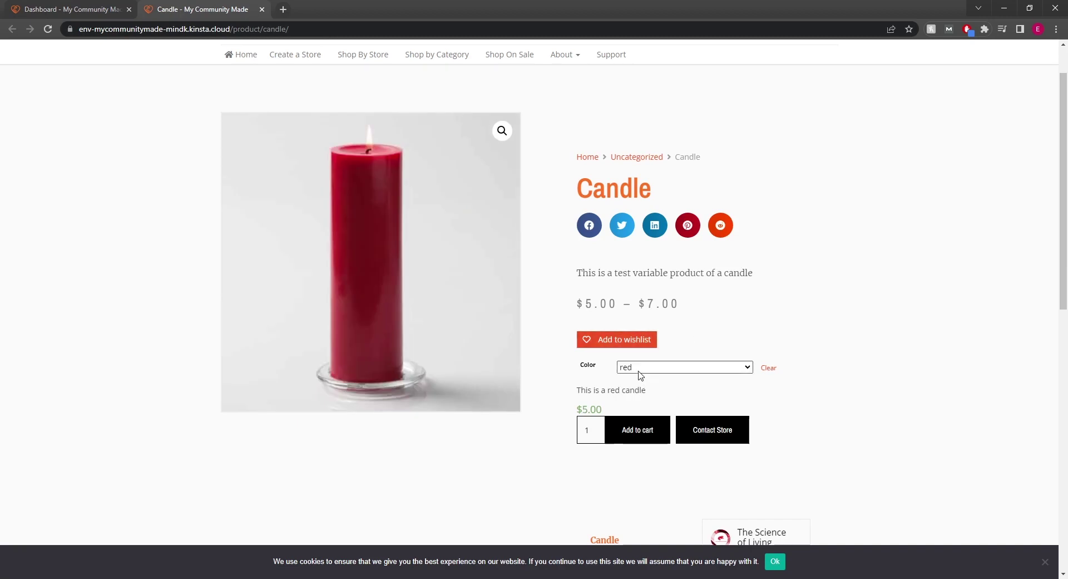
{"action": "left_click", "coordinate": [645, 408]}
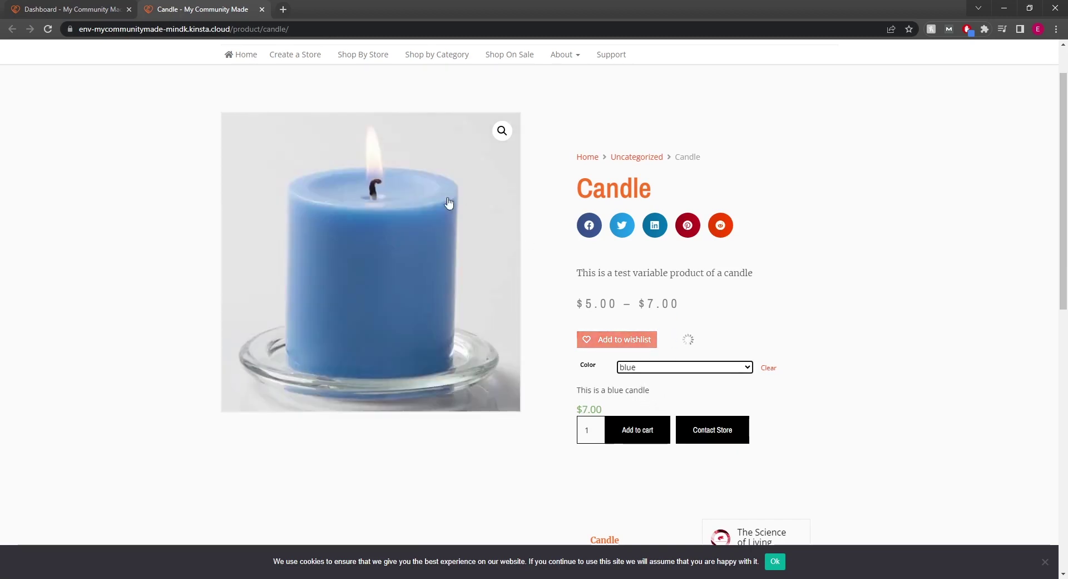
{"action": "scroll", "coordinate": [708, 327], "scroll_direction": "up", "scroll_amount": 1}
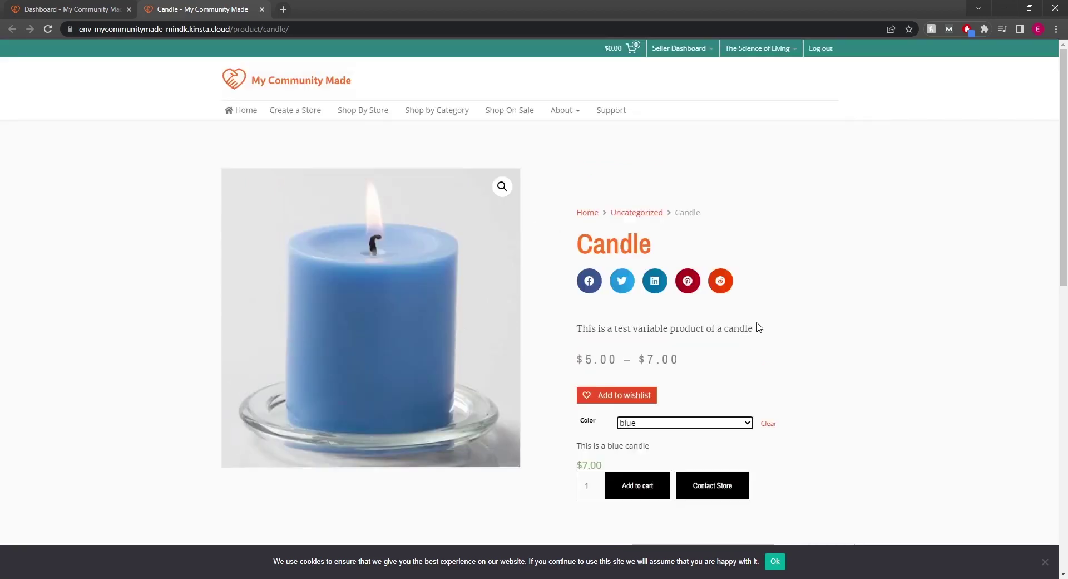
{"action": "left_click", "coordinate": [645, 444]}
{"action": "left_click", "coordinate": [645, 448]}
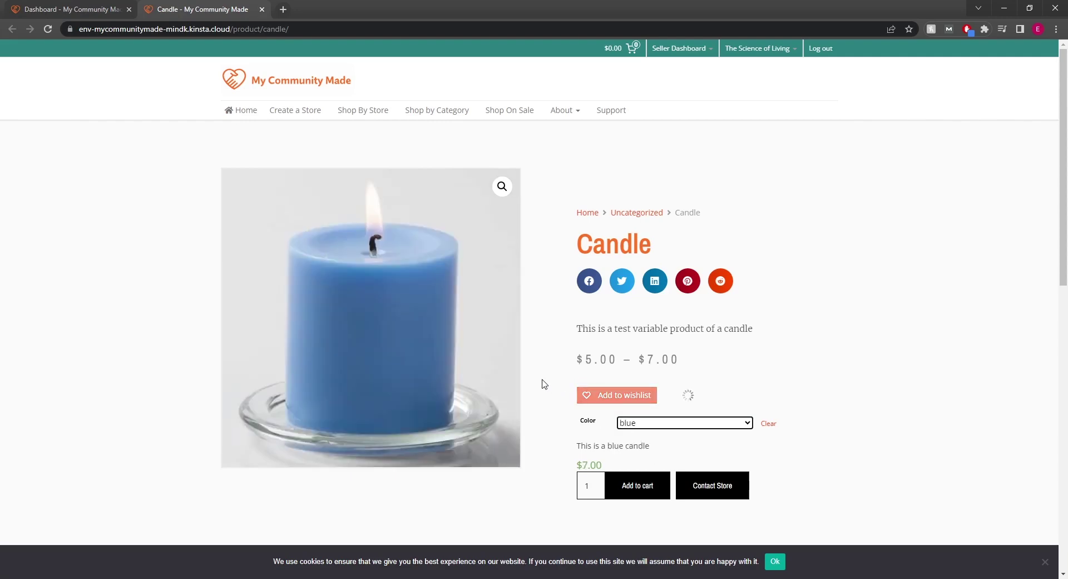
Return to the product editing tab and add a second custom attribute named Scent to the Candle
{"action": "left_click", "coordinate": [111, 11]}
{"action": "scroll", "coordinate": [588, 293], "scroll_direction": "down", "scroll_amount": 4}
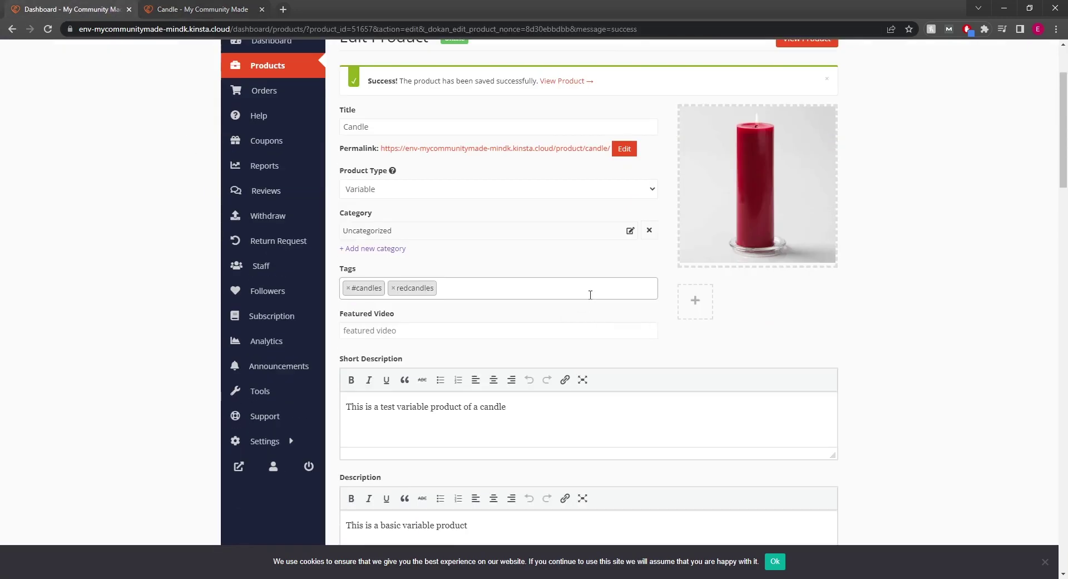
{"action": "scroll", "coordinate": [627, 291], "scroll_direction": "up", "scroll_amount": 4}
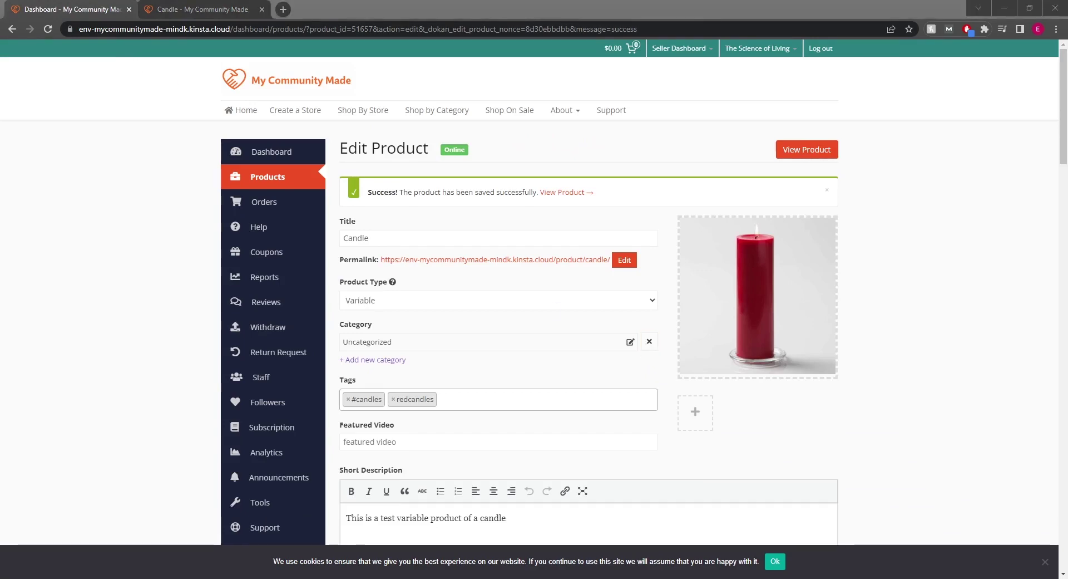
{"action": "scroll", "coordinate": [588, 293], "scroll_direction": "down", "scroll_amount": 20}
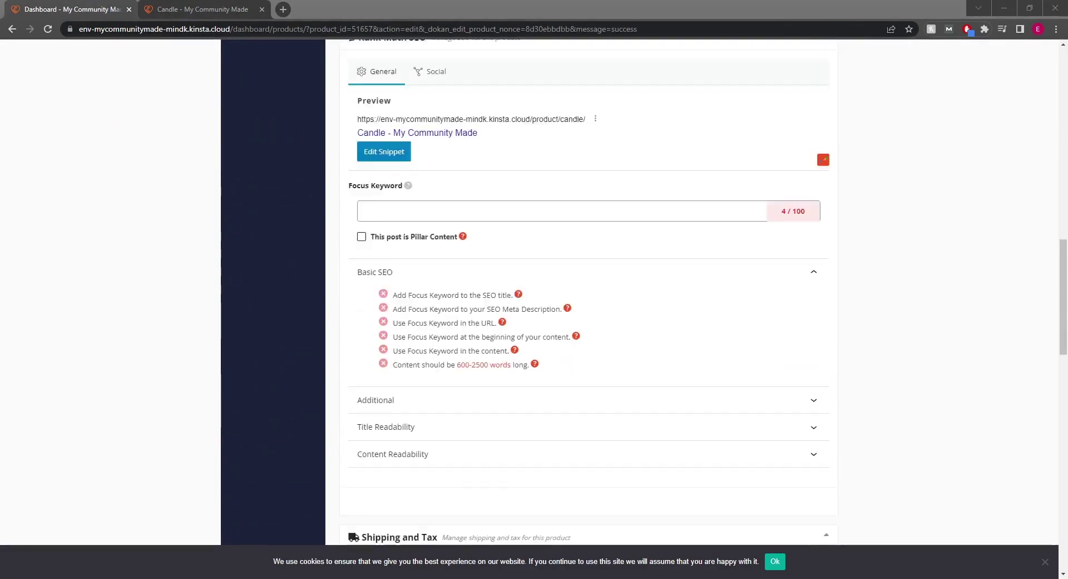
{"action": "scroll", "coordinate": [566, 361], "scroll_direction": "down", "scroll_amount": 12}
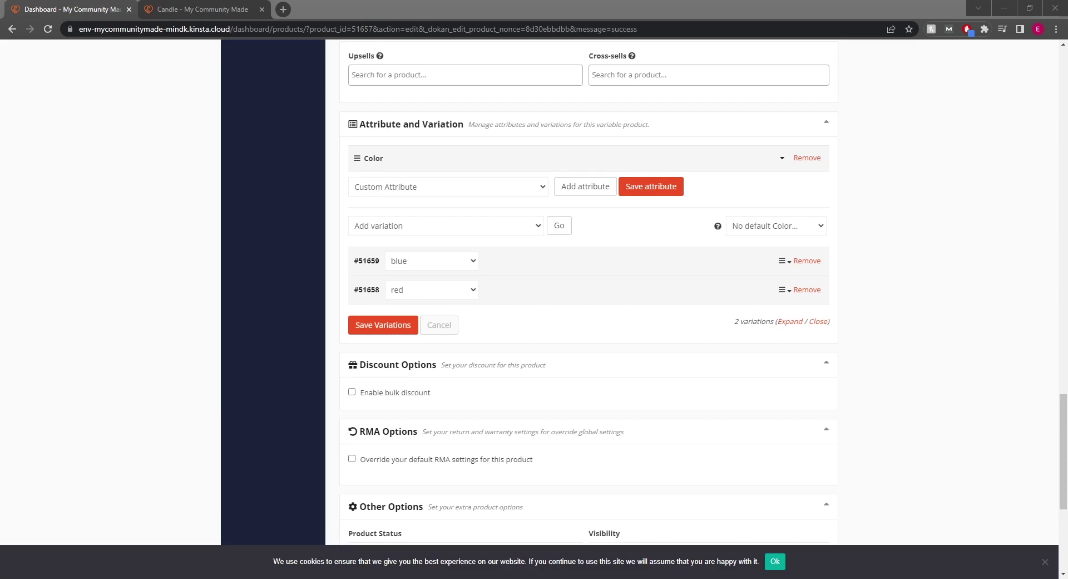
{"action": "left_click", "coordinate": [497, 193]}
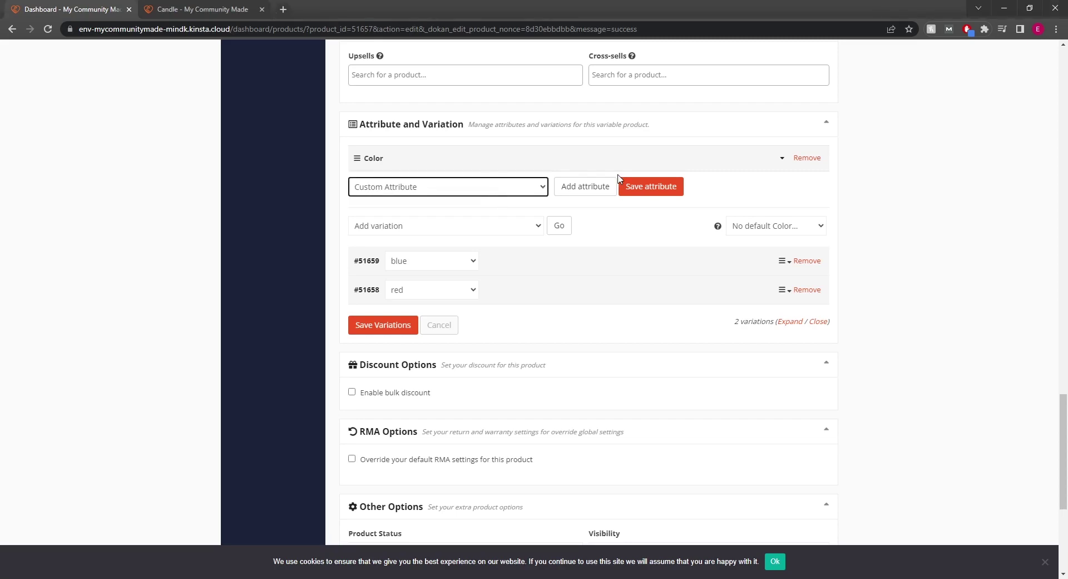
{"action": "left_click", "coordinate": [600, 186]}
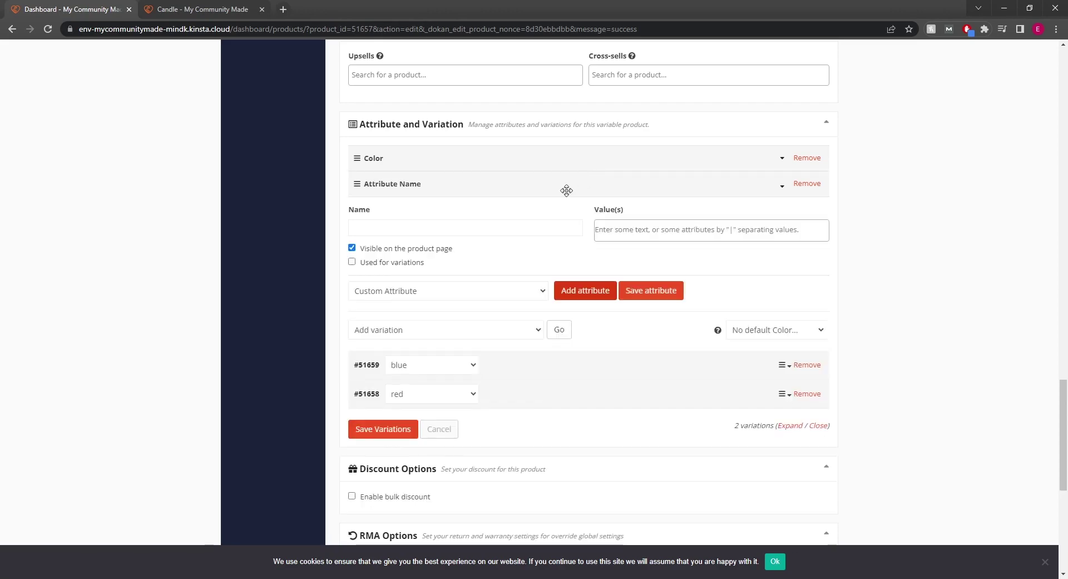
{"action": "left_click", "coordinate": [432, 224]}
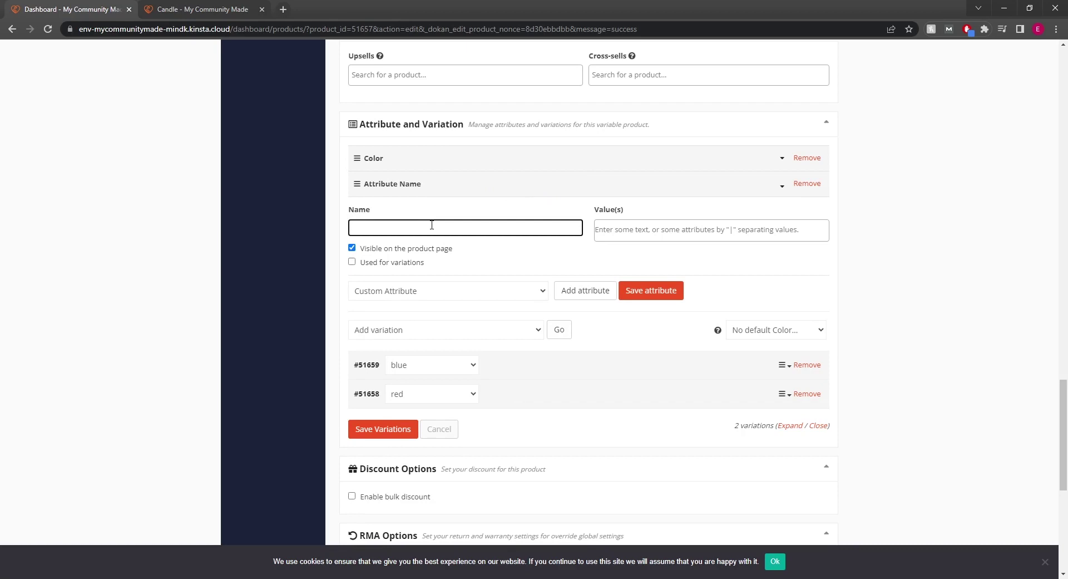
{"action": "type", "text": "Scent"}
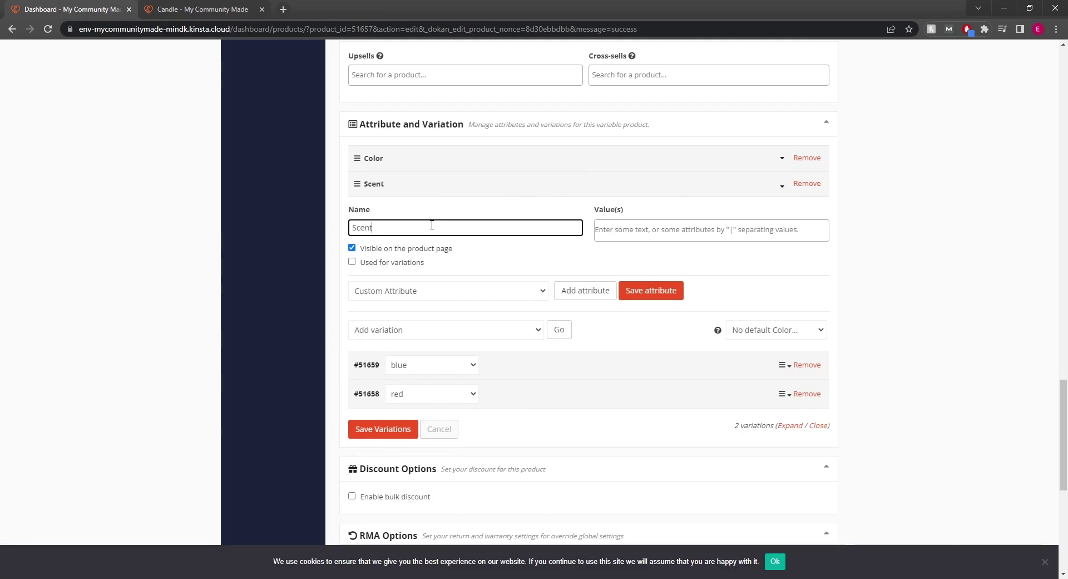
Give the Scent attribute the values Apples and Pears, make it usable for variations, and save it
{"action": "left_click", "coordinate": [605, 233]}
{"action": "type", "text": "A"}
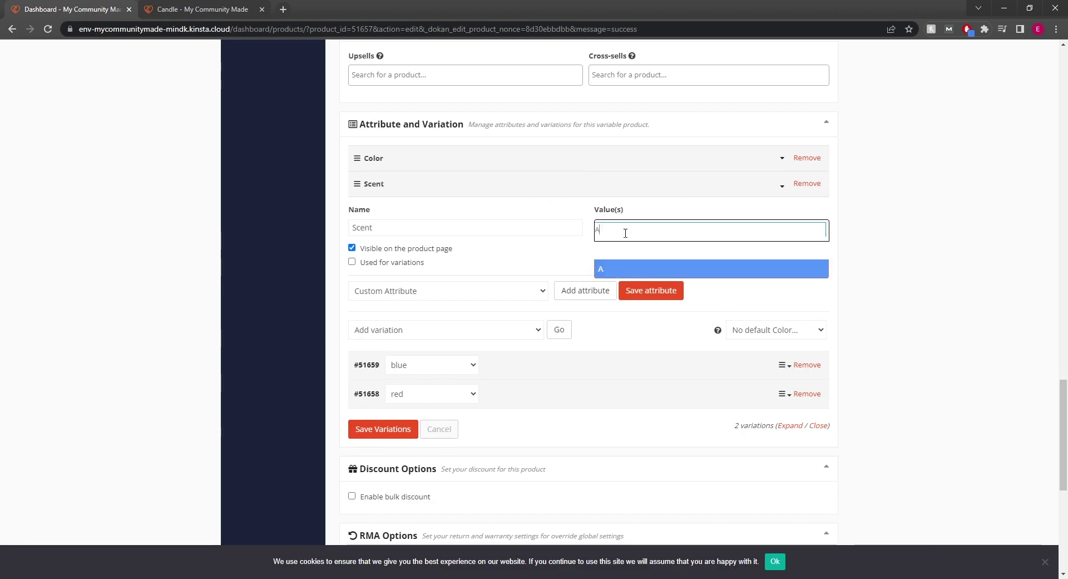
{"action": "type", "text": "pples"}
{"action": "key", "text": "Return"}
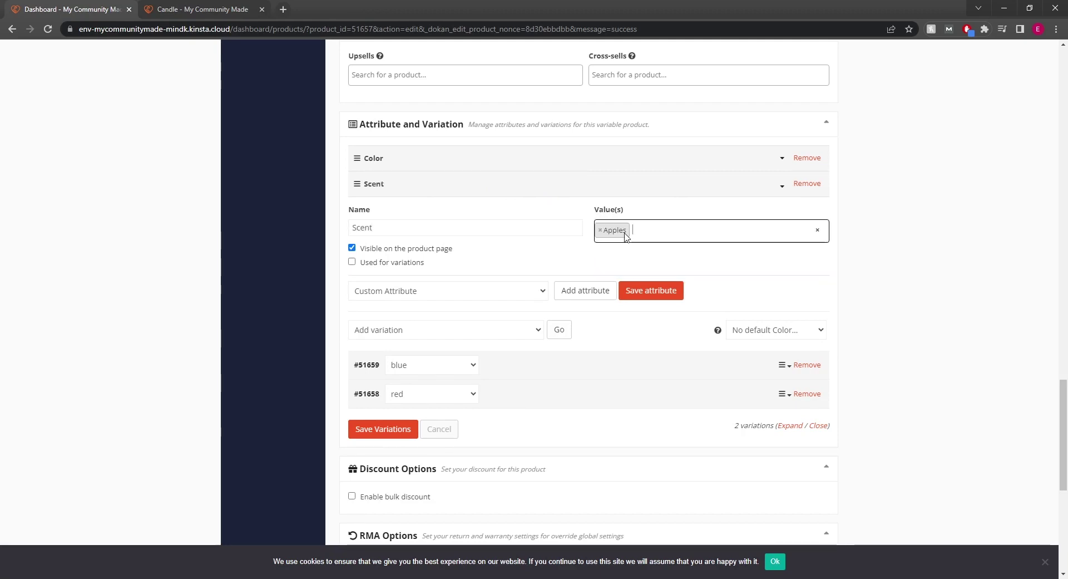
{"action": "type", "text": "Pears"}
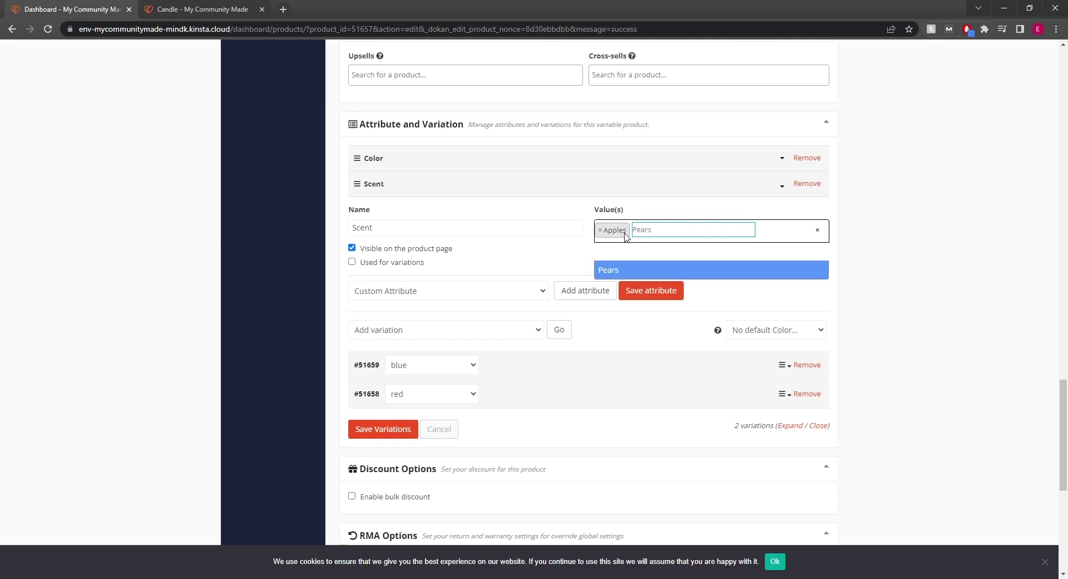
{"action": "key", "text": "Return"}
{"action": "left_click", "coordinate": [352, 262]}
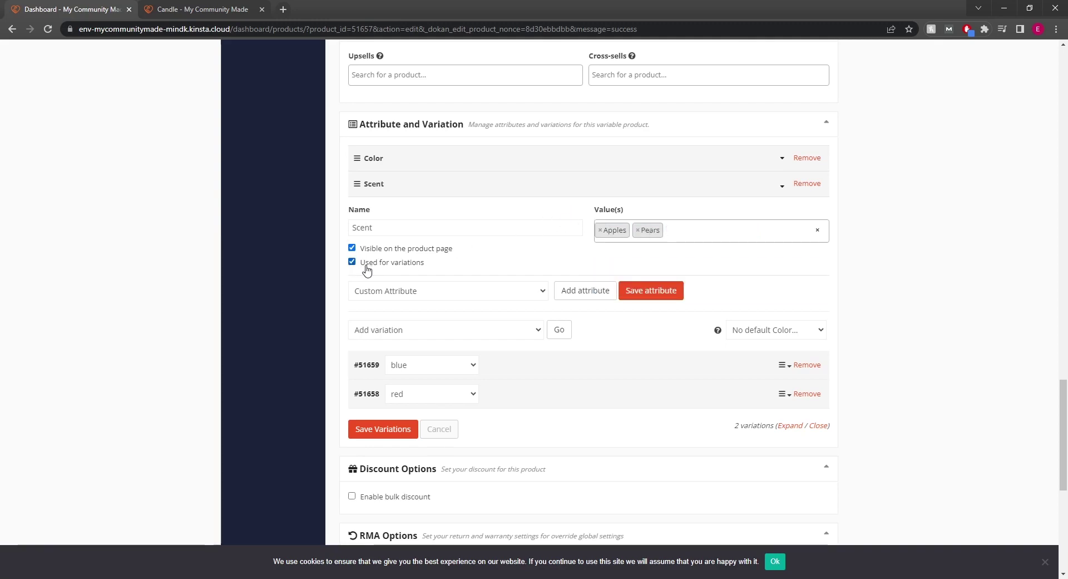
{"action": "left_click", "coordinate": [668, 291]}
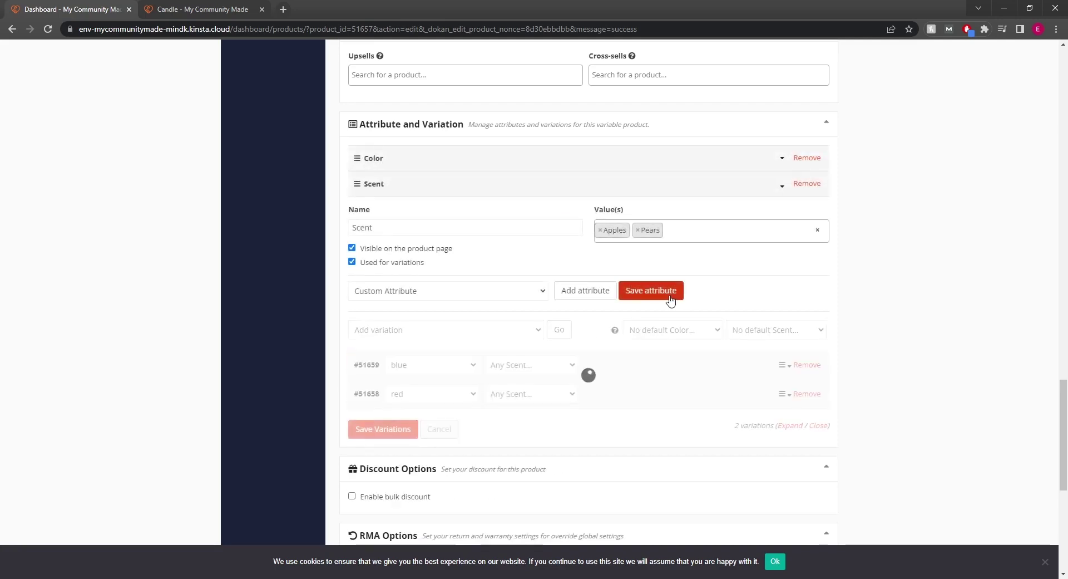
{"action": "left_click", "coordinate": [477, 187]}
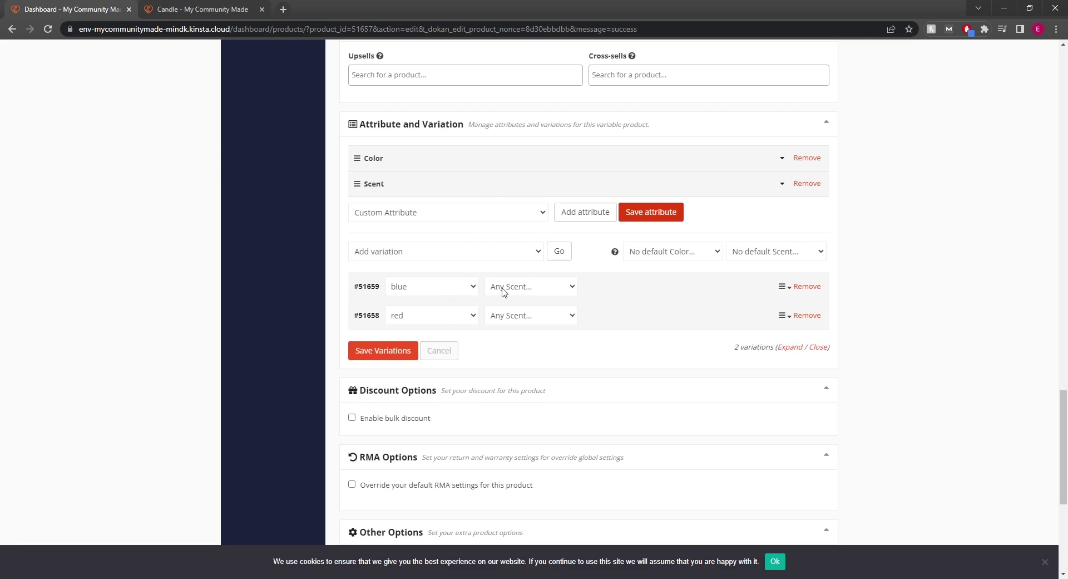
Review the blue and red variations' images, prices and descriptions, and check the scent choices for the blue one
{"action": "left_click", "coordinate": [619, 287]}
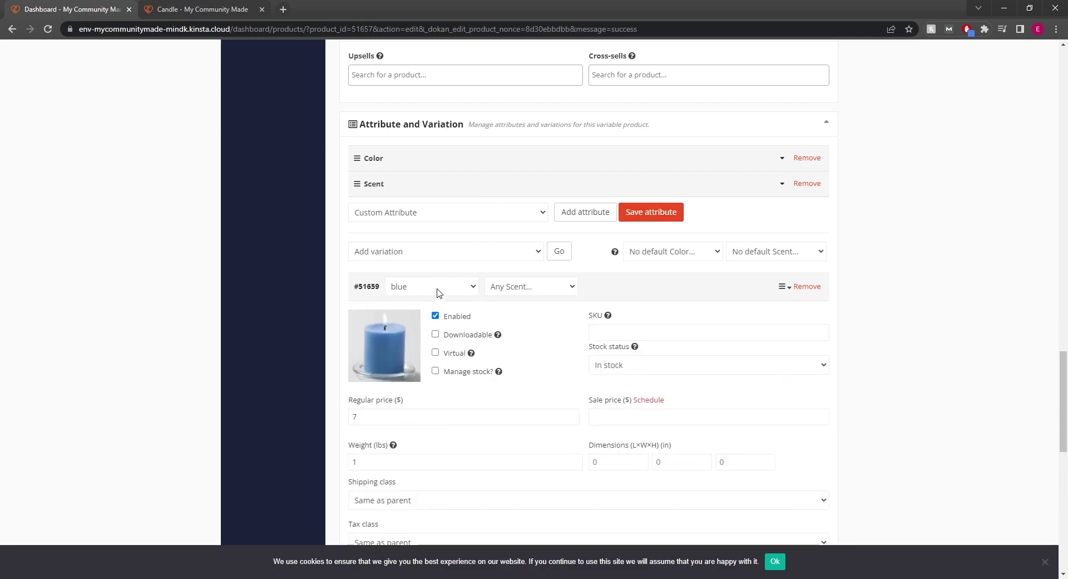
{"action": "left_click", "coordinate": [632, 286]}
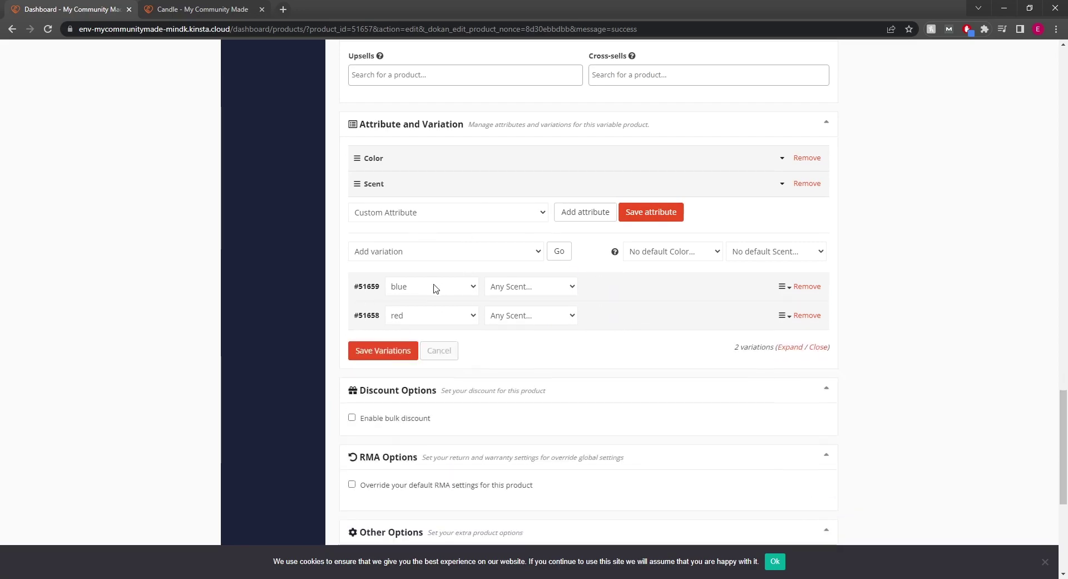
{"action": "left_click", "coordinate": [621, 290]}
{"action": "scroll", "coordinate": [508, 320], "scroll_direction": "down", "scroll_amount": 3}
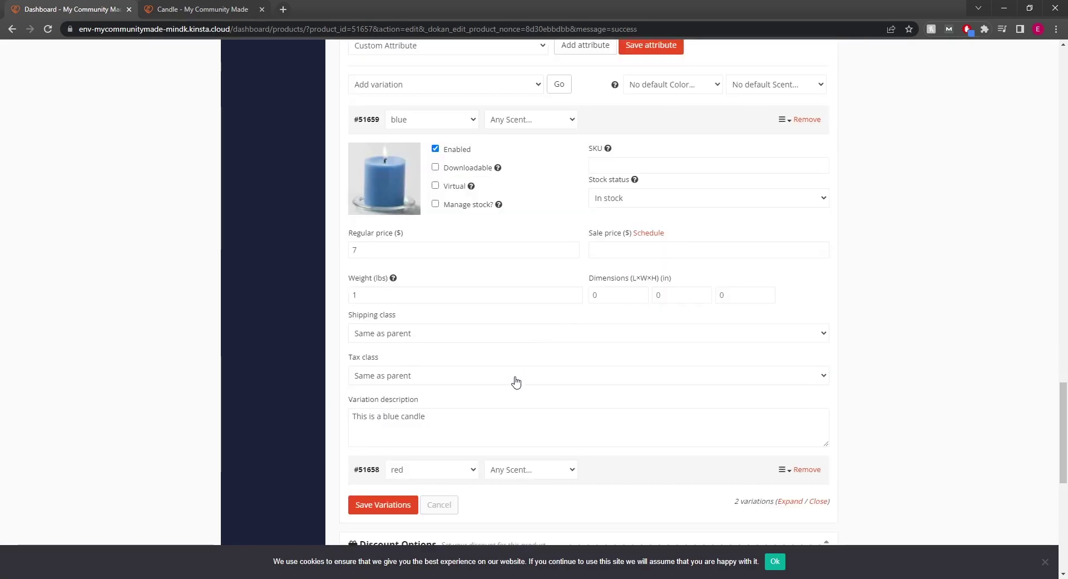
{"action": "left_click", "coordinate": [602, 469]}
{"action": "scroll", "coordinate": [556, 400], "scroll_direction": "down", "scroll_amount": 2}
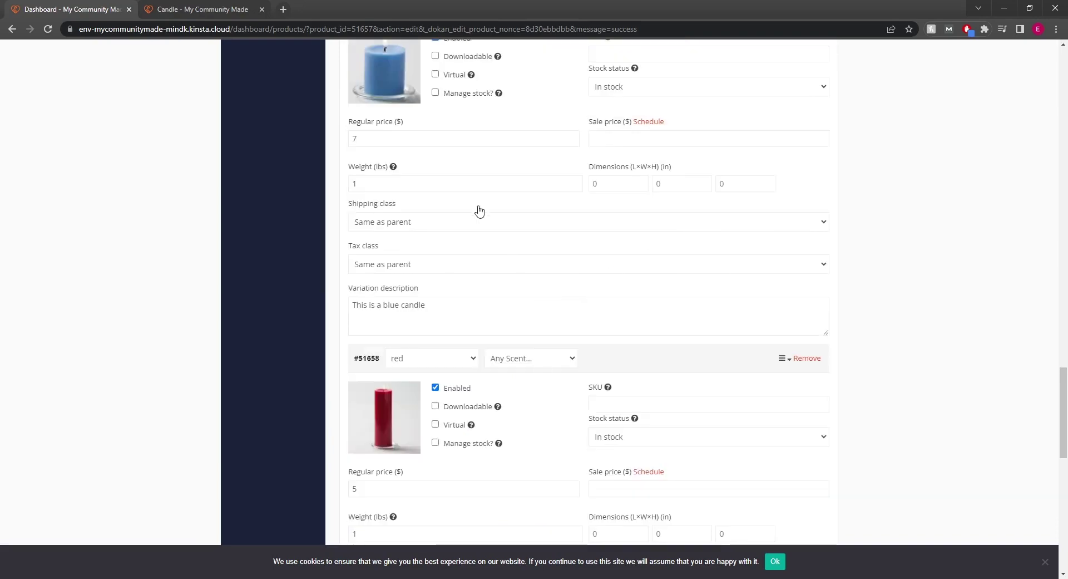
{"action": "scroll", "coordinate": [475, 424], "scroll_direction": "down", "scroll_amount": 1}
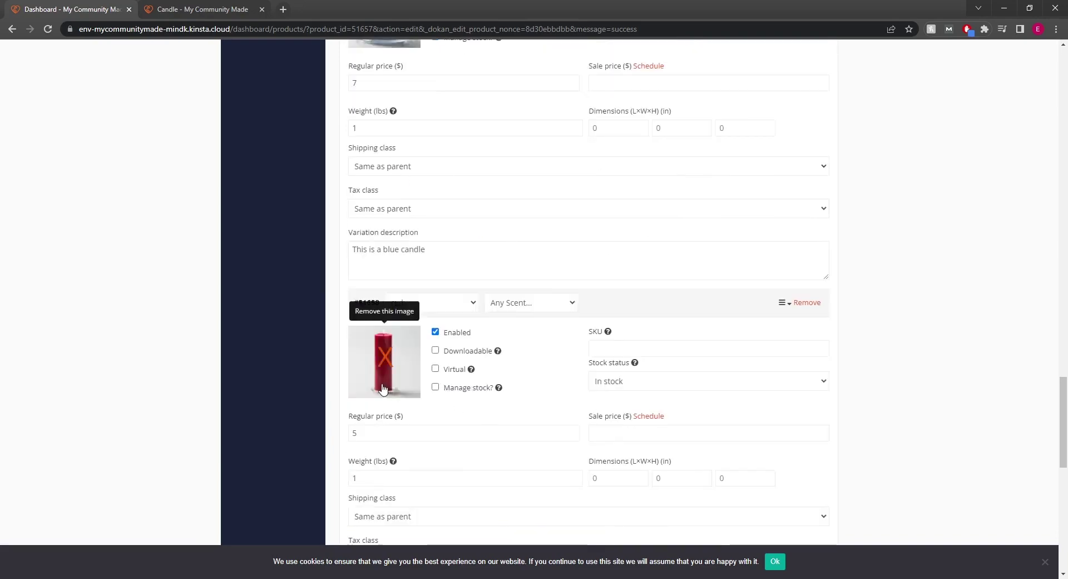
{"action": "scroll", "coordinate": [545, 383], "scroll_direction": "up", "scroll_amount": 2}
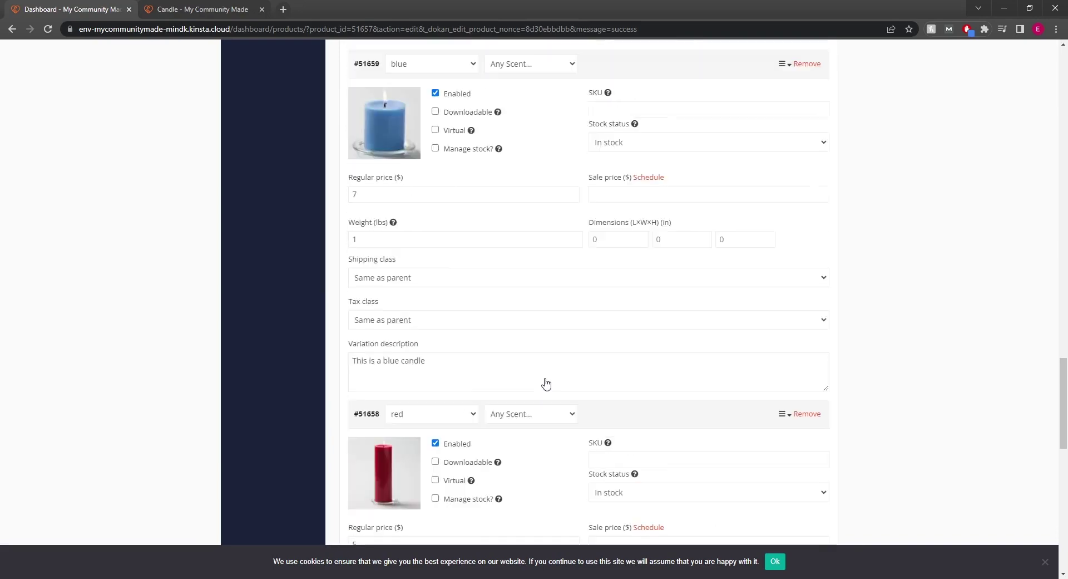
{"action": "left_click", "coordinate": [661, 414]}
{"action": "scroll", "coordinate": [660, 415], "scroll_direction": "up", "scroll_amount": 2}
{"action": "left_click", "coordinate": [604, 175]}
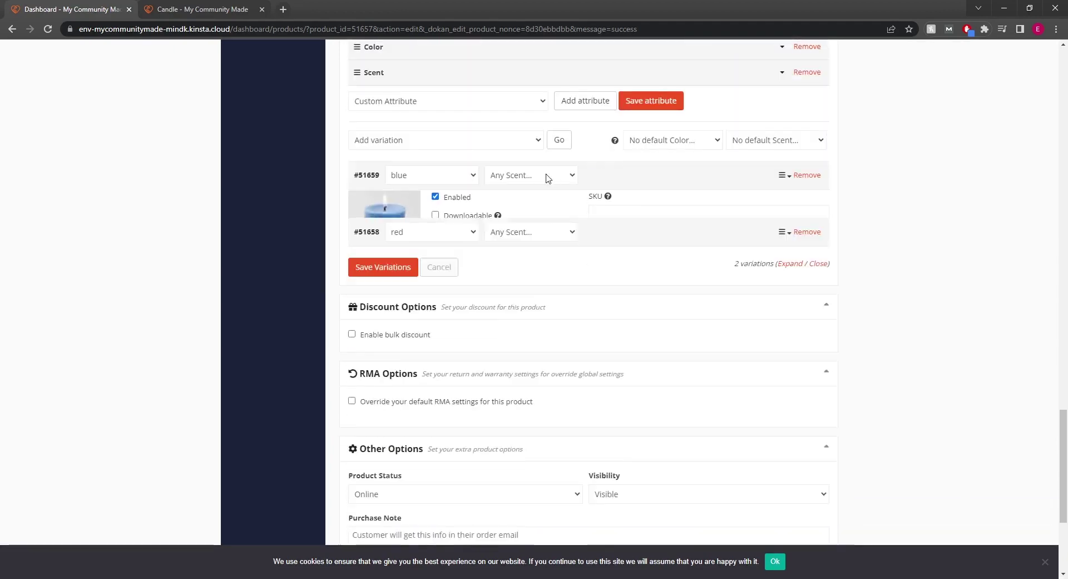
{"action": "left_click", "coordinate": [517, 187]}
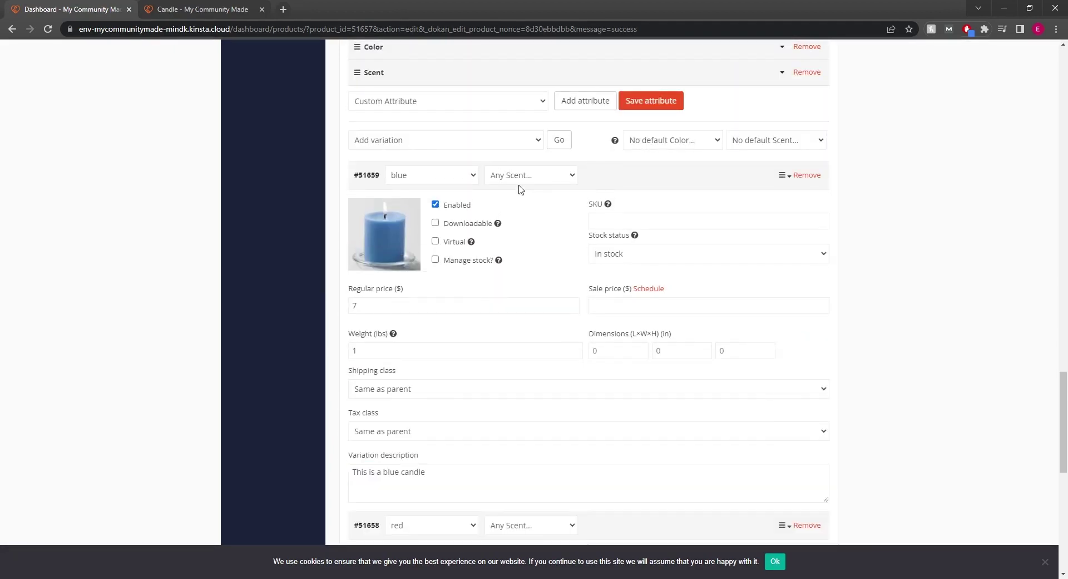
{"action": "left_click", "coordinate": [532, 179]}
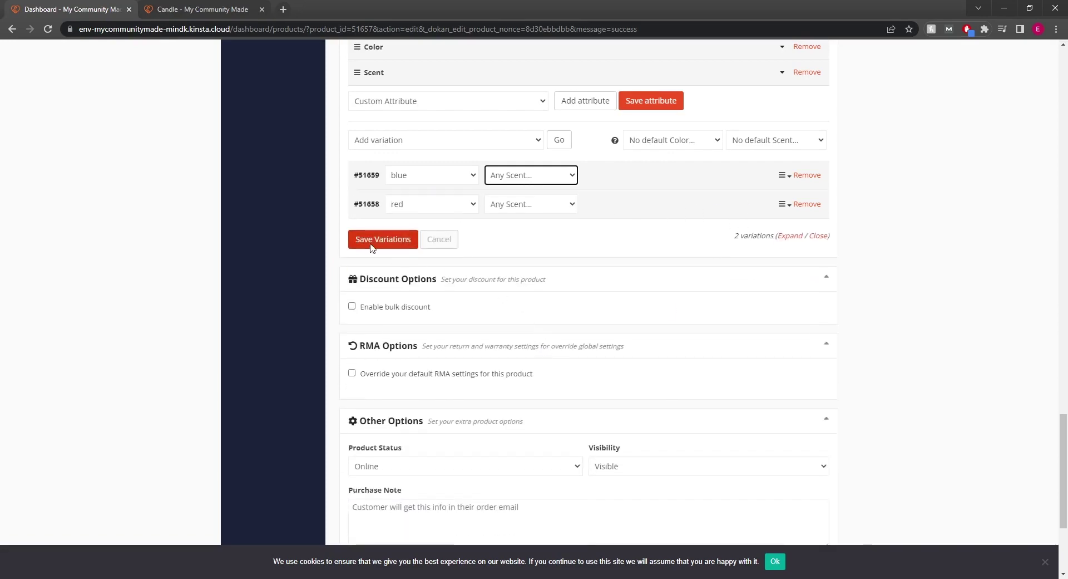
Recheck the Scent attribute, and examine the blue variation's details and its stock status choices
{"action": "scroll", "coordinate": [558, 228], "scroll_direction": "up", "scroll_amount": 2}
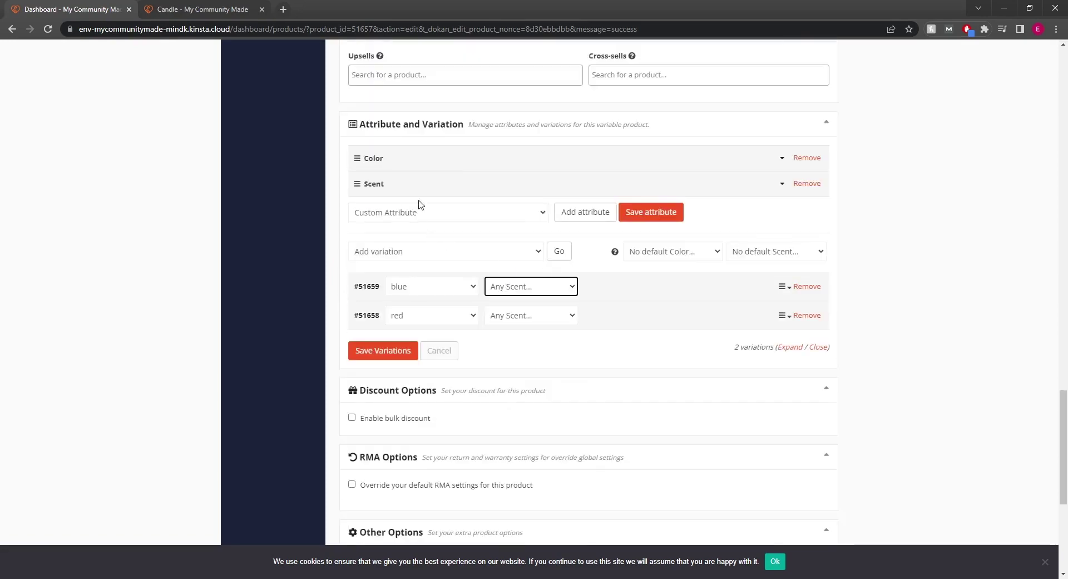
{"action": "left_click", "coordinate": [506, 181]}
{"action": "left_click", "coordinate": [506, 182]}
{"action": "left_click", "coordinate": [599, 284]}
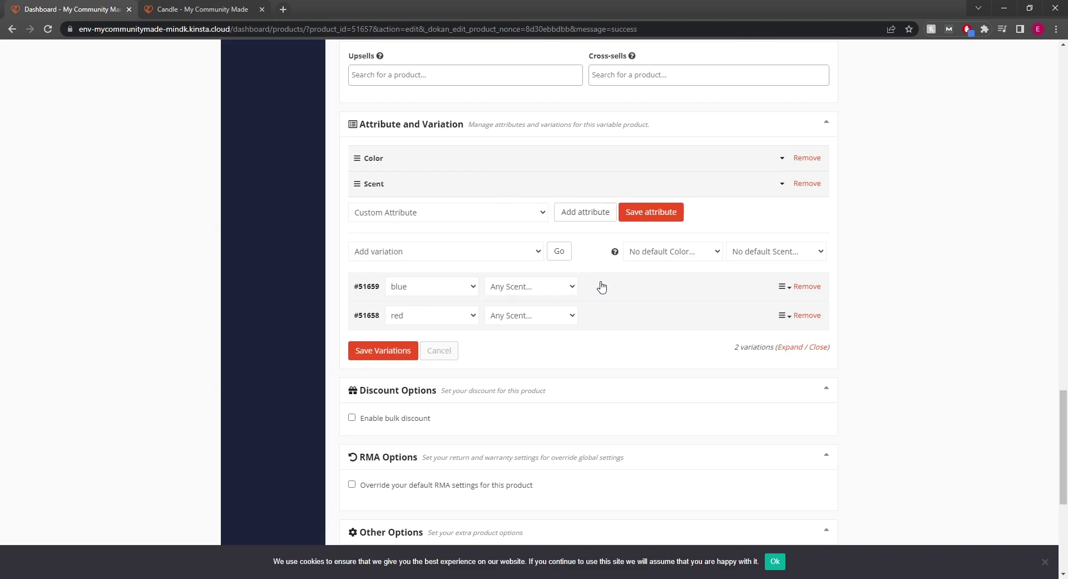
{"action": "scroll", "coordinate": [598, 287], "scroll_direction": "down", "scroll_amount": 3}
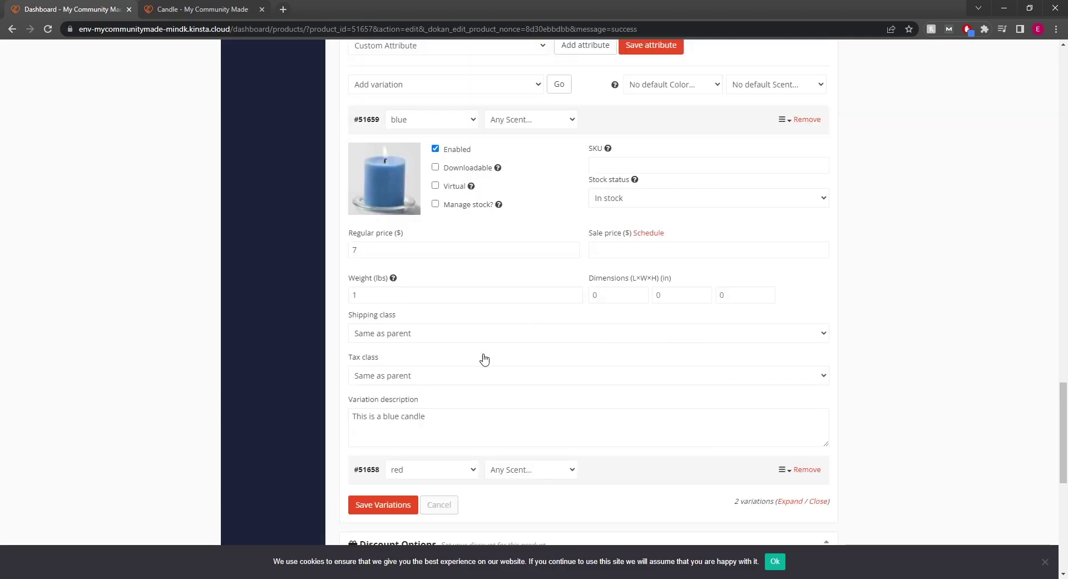
{"action": "scroll", "coordinate": [536, 320], "scroll_direction": "down", "scroll_amount": 2}
{"action": "scroll", "coordinate": [536, 320], "scroll_direction": "up", "scroll_amount": 3}
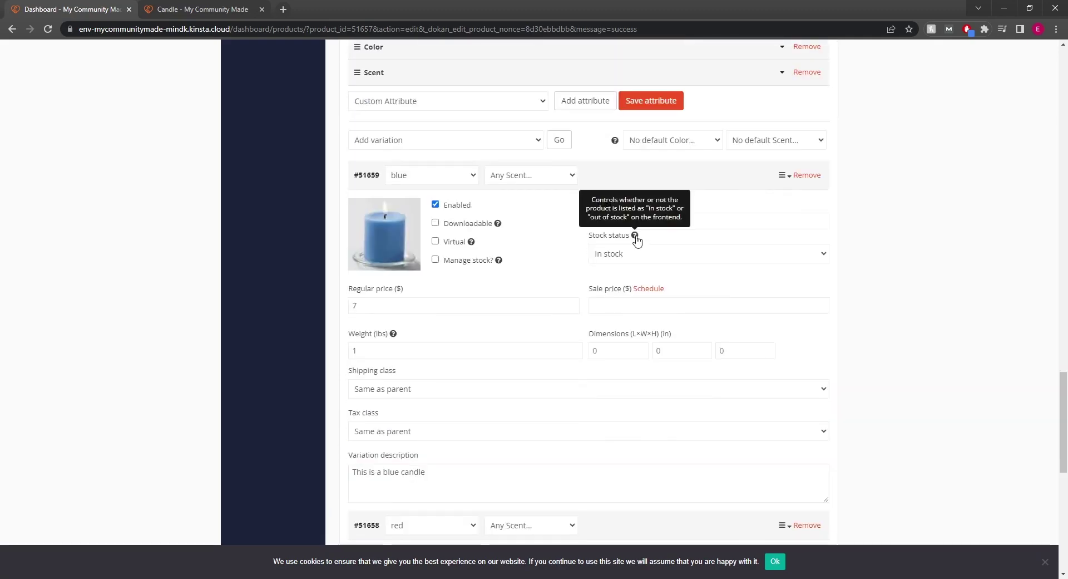
{"action": "left_click", "coordinate": [643, 256]}
{"action": "scroll", "coordinate": [644, 269], "scroll_direction": "up", "scroll_amount": 2}
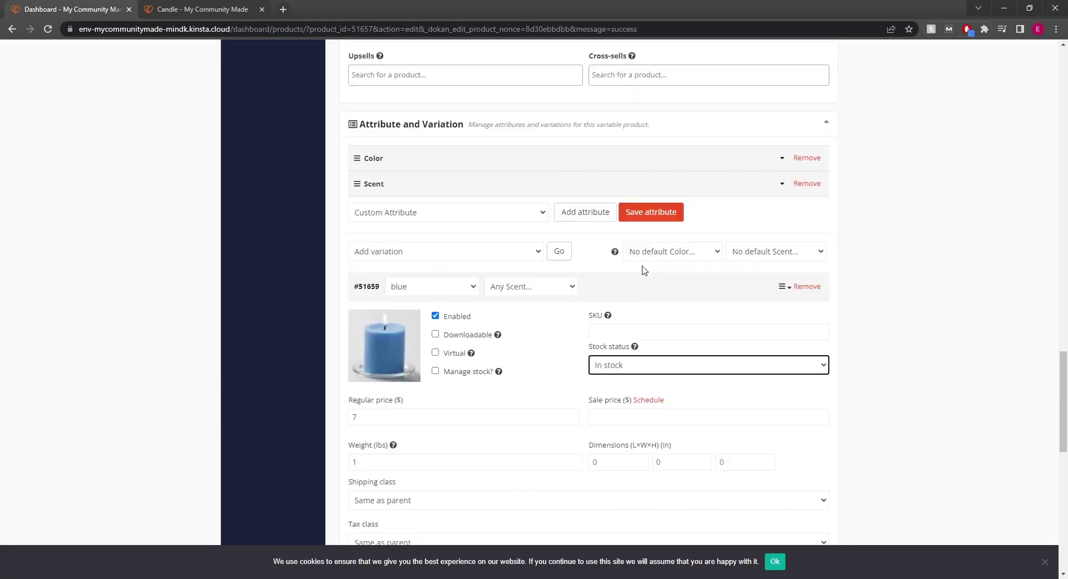
Enable stock management on the blue variation to inspect its stock quantity, and disable it again
{"action": "left_click", "coordinate": [435, 371]}
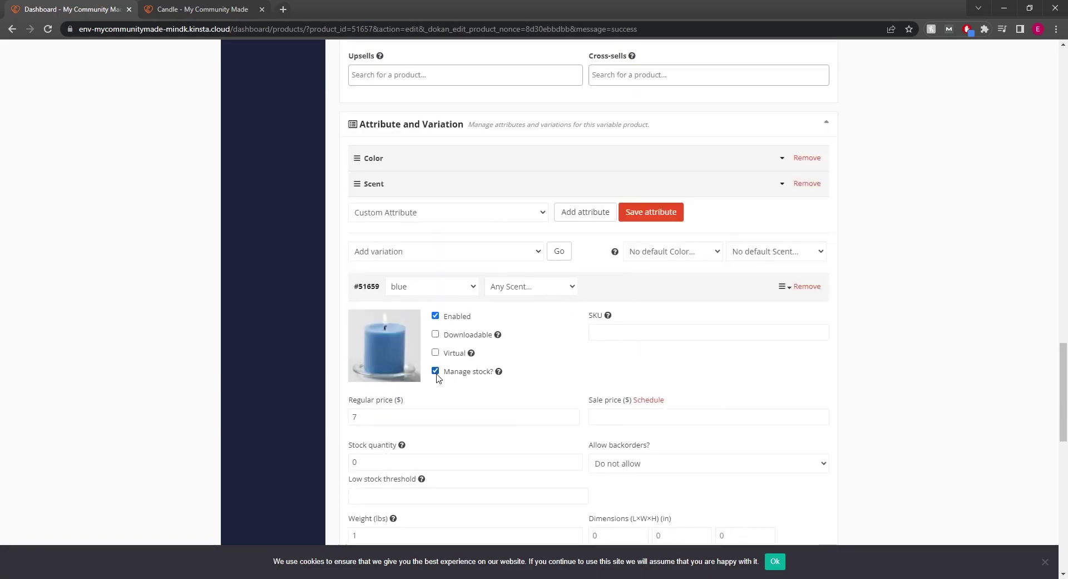
{"action": "scroll", "coordinate": [437, 377], "scroll_direction": "down", "scroll_amount": 1}
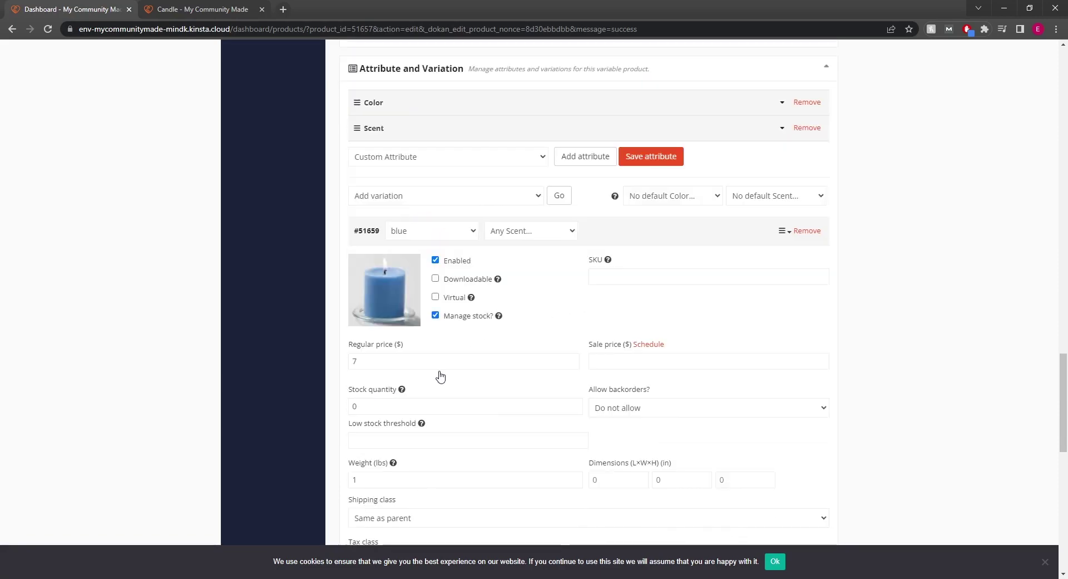
{"action": "left_click", "coordinate": [388, 406]}
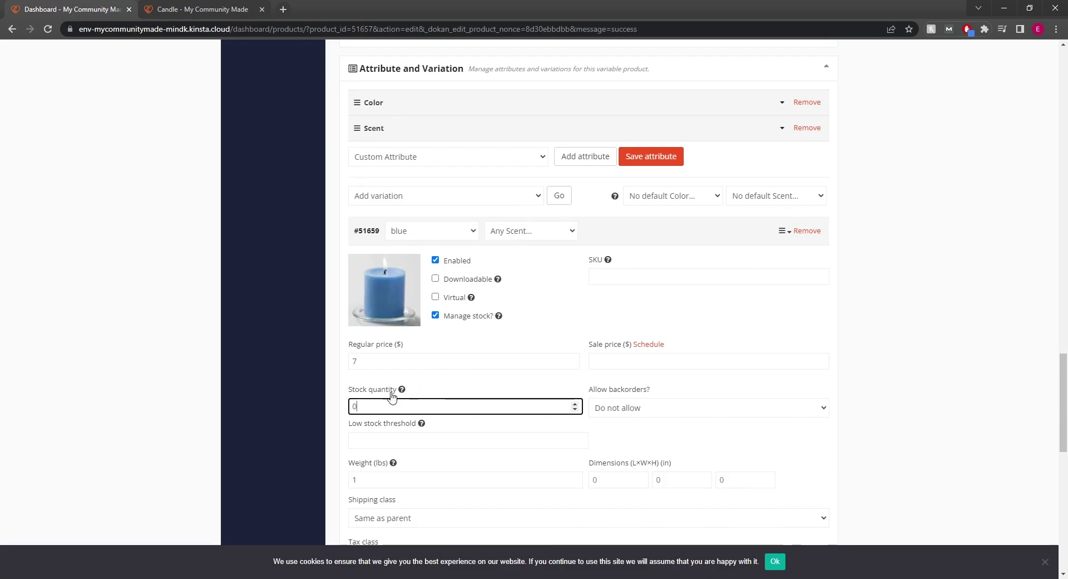
{"action": "left_click", "coordinate": [436, 316]}
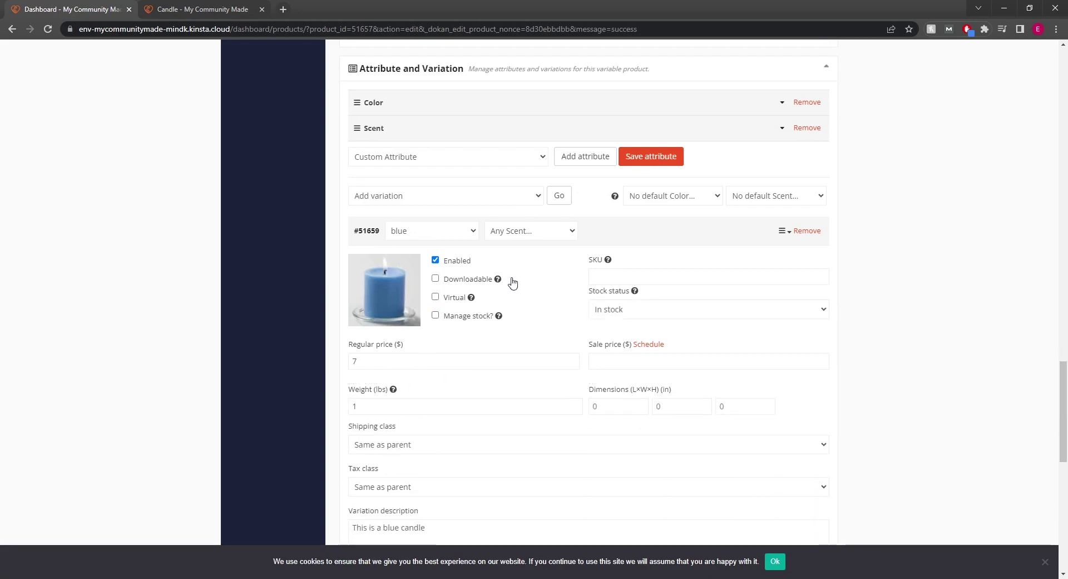
{"action": "left_click", "coordinate": [608, 241]}
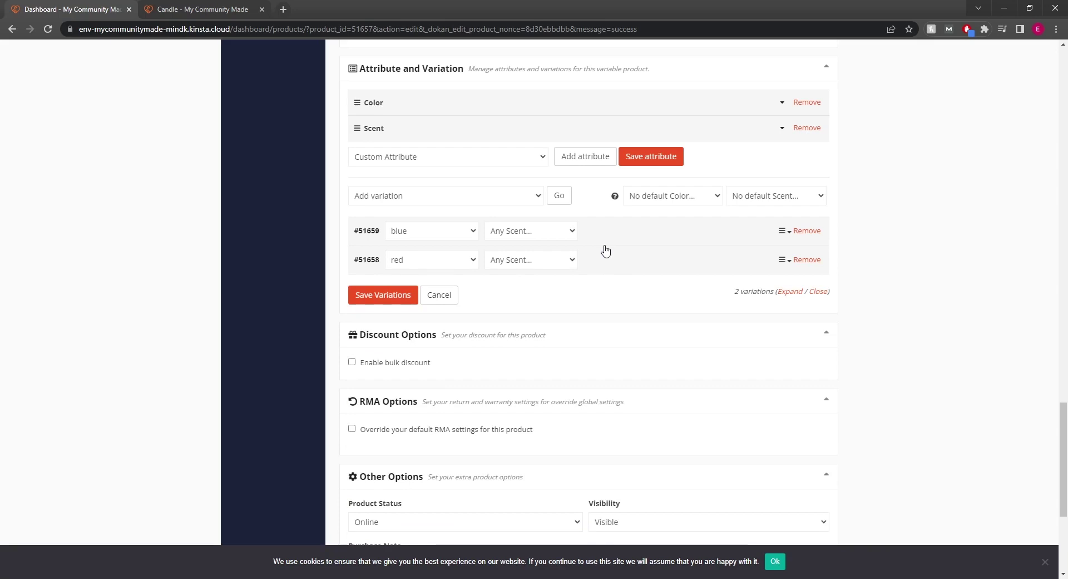
Remove the blue and red color-only variations, confirming each removal and saving the pending changes
{"action": "left_click", "coordinate": [806, 231]}
{"action": "left_click", "coordinate": [517, 341]}
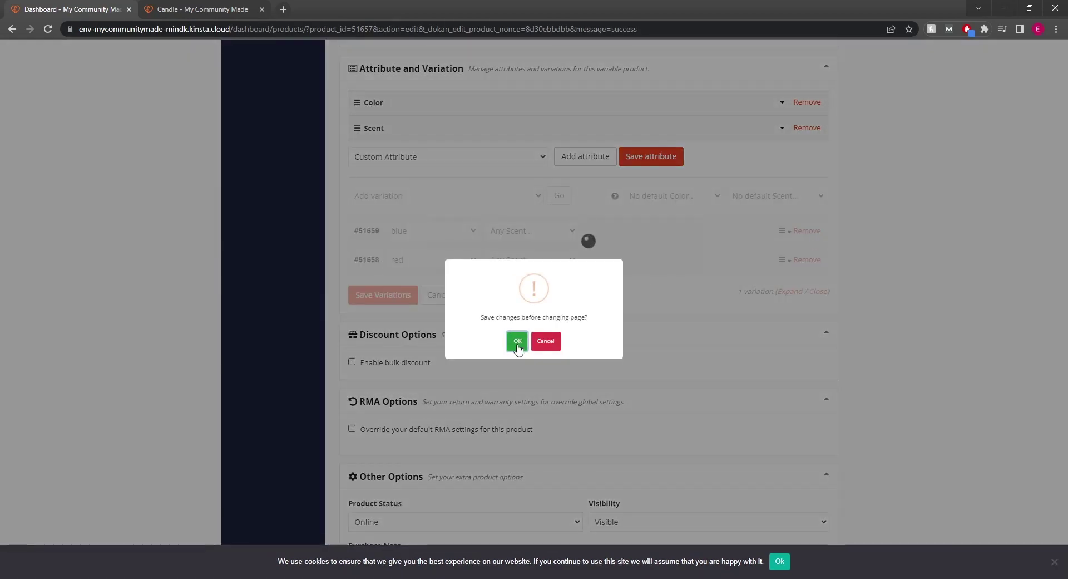
{"action": "left_click", "coordinate": [517, 340]}
{"action": "left_click", "coordinate": [807, 231]}
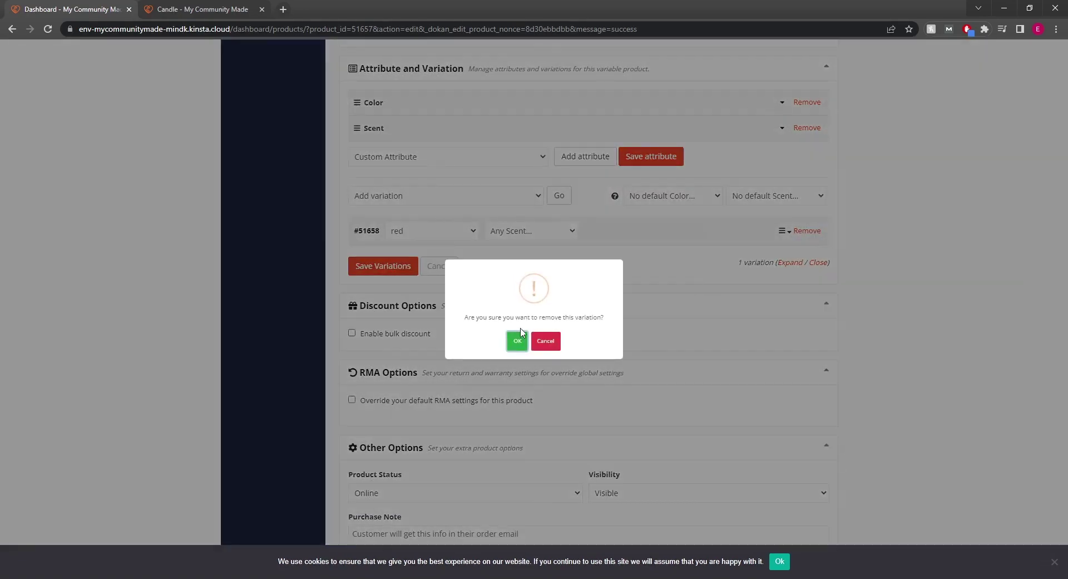
{"action": "left_click", "coordinate": [517, 340]}
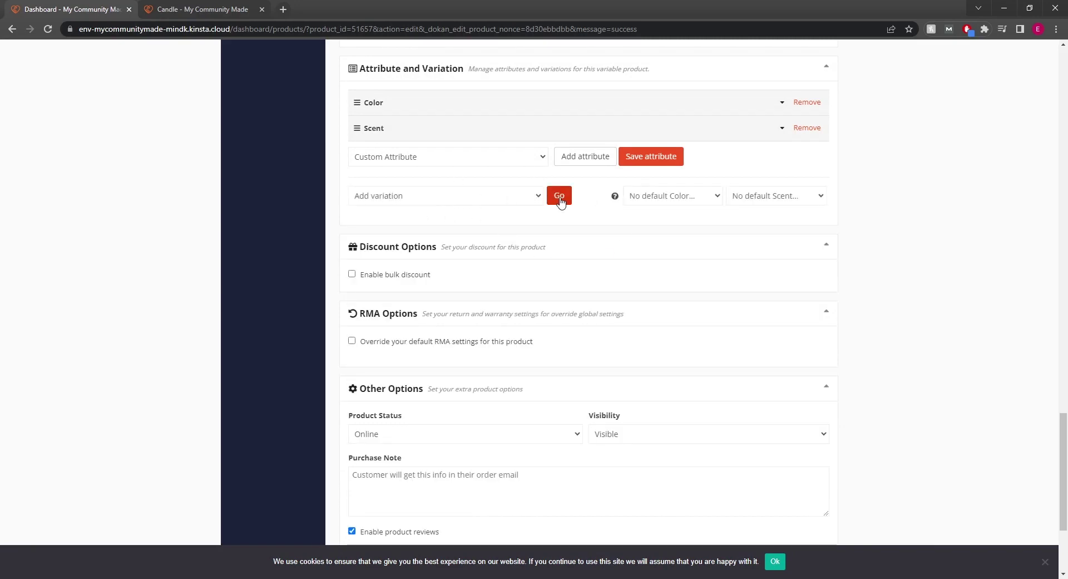
Check the values and variation settings of the Color and Scent attributes, and create variations from all attributes
{"action": "left_click", "coordinate": [474, 230]}
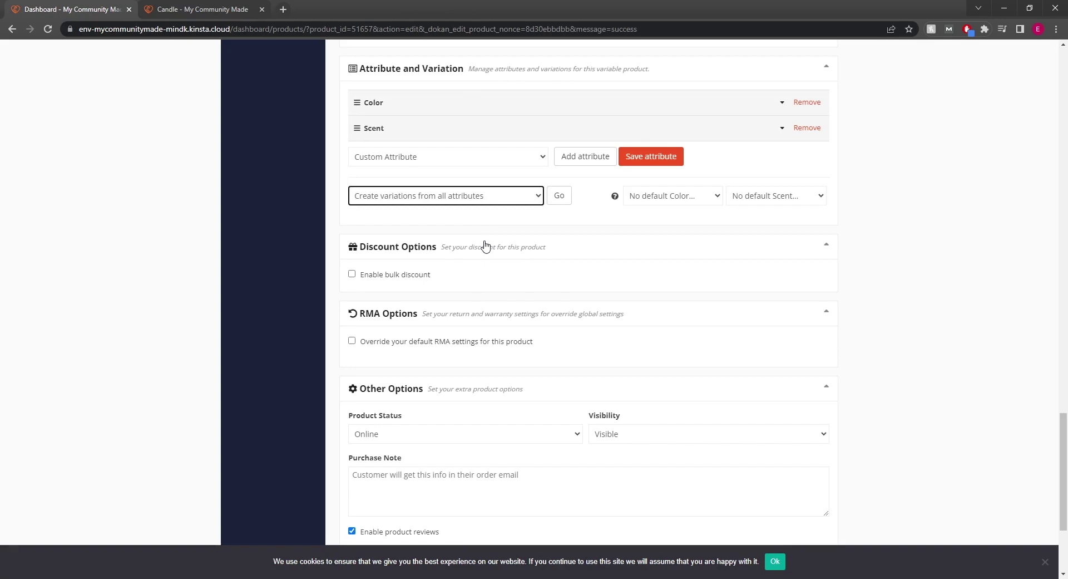
{"action": "left_click", "coordinate": [494, 133]}
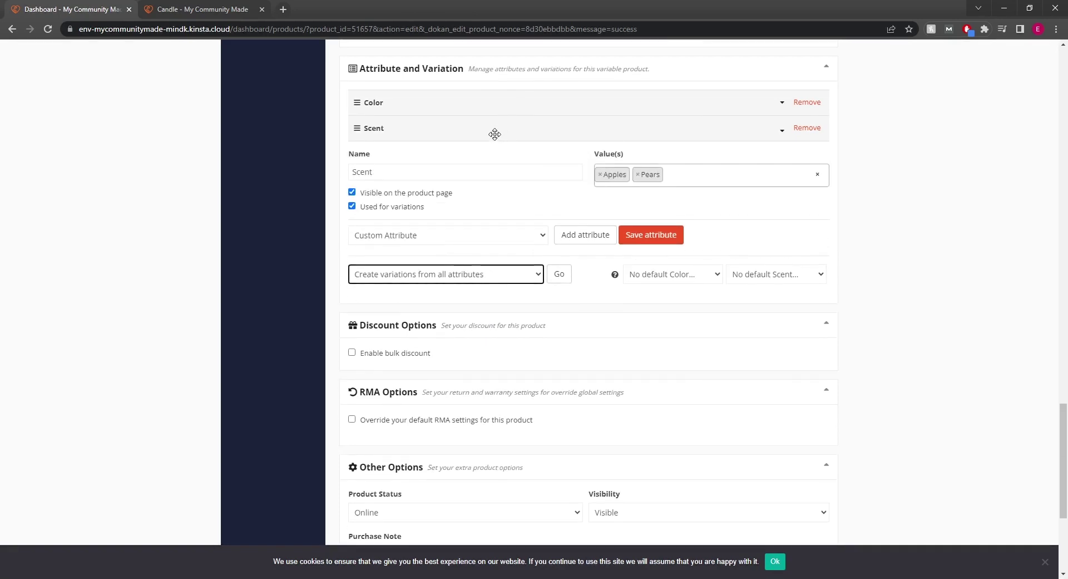
{"action": "left_click", "coordinate": [462, 105]}
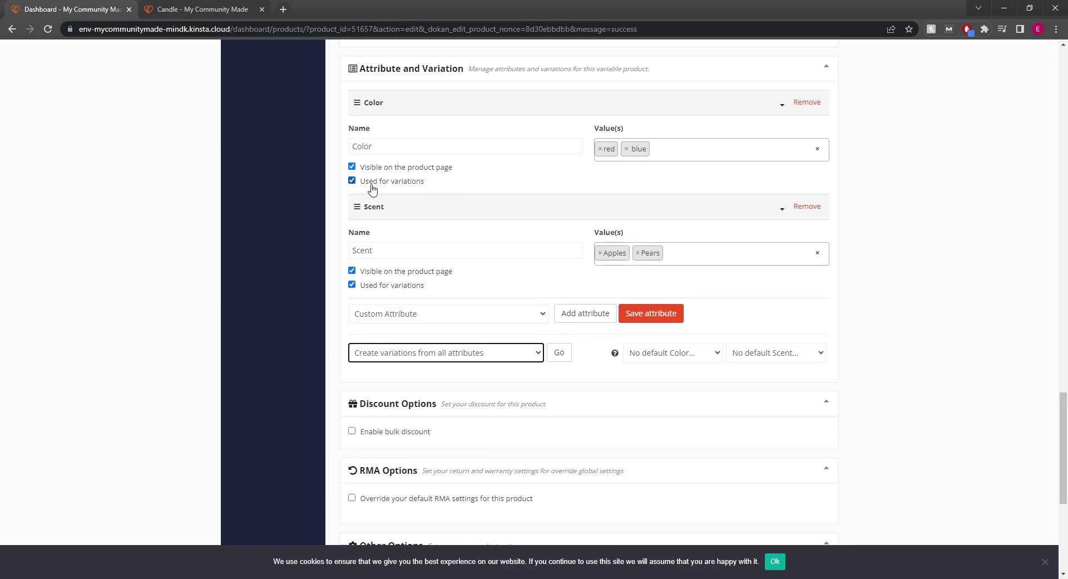
{"action": "left_click", "coordinate": [456, 202]}
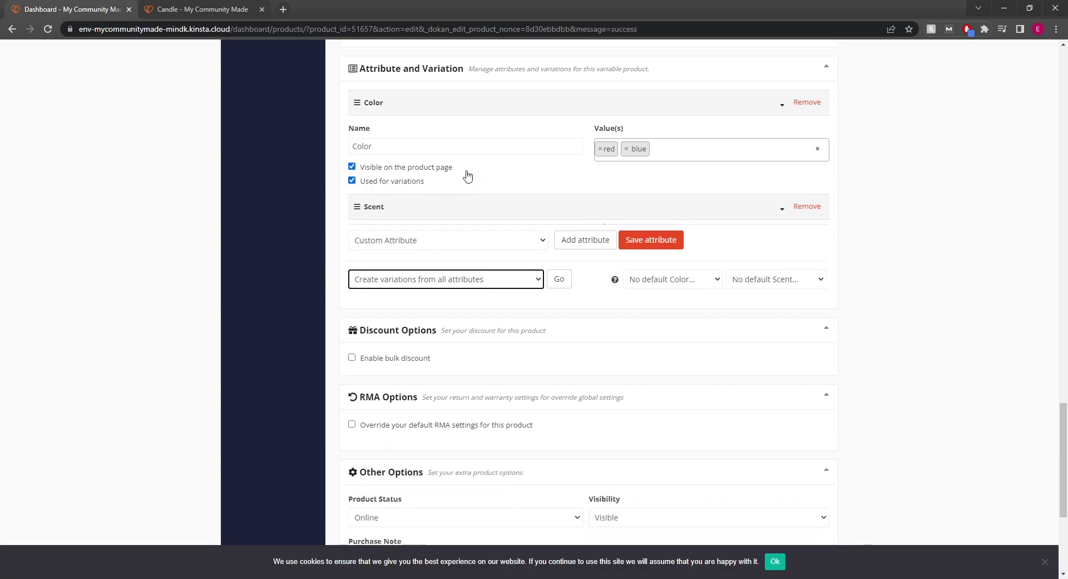
{"action": "left_click", "coordinate": [471, 105]}
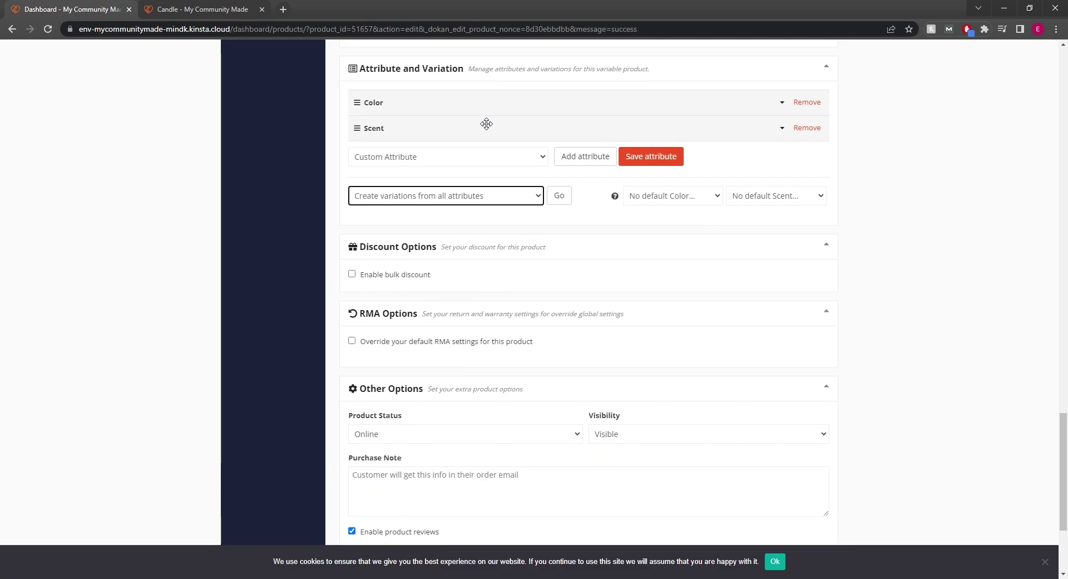
{"action": "left_click", "coordinate": [558, 201]}
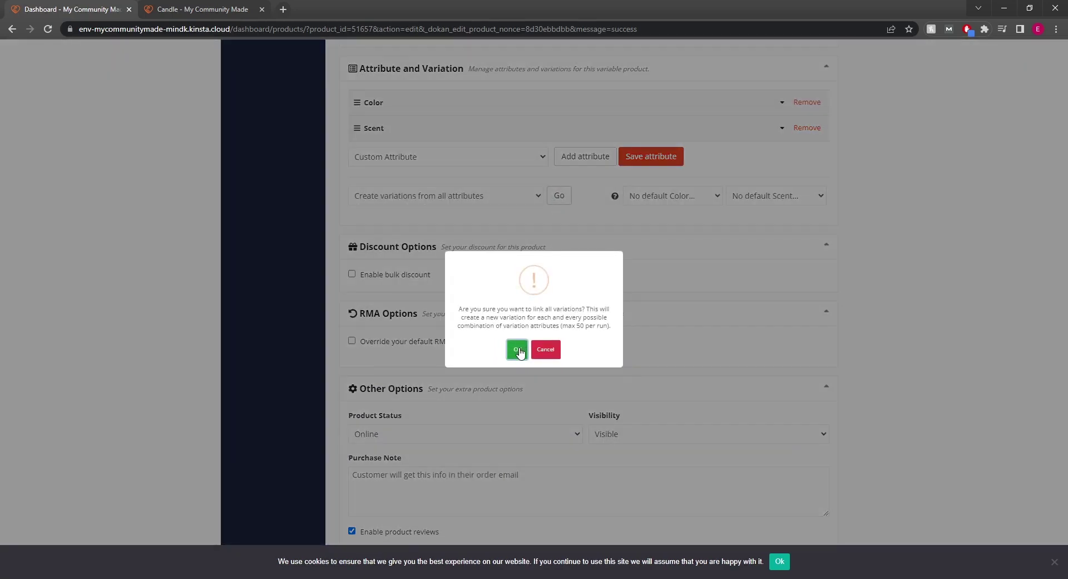
{"action": "left_click", "coordinate": [517, 349]}
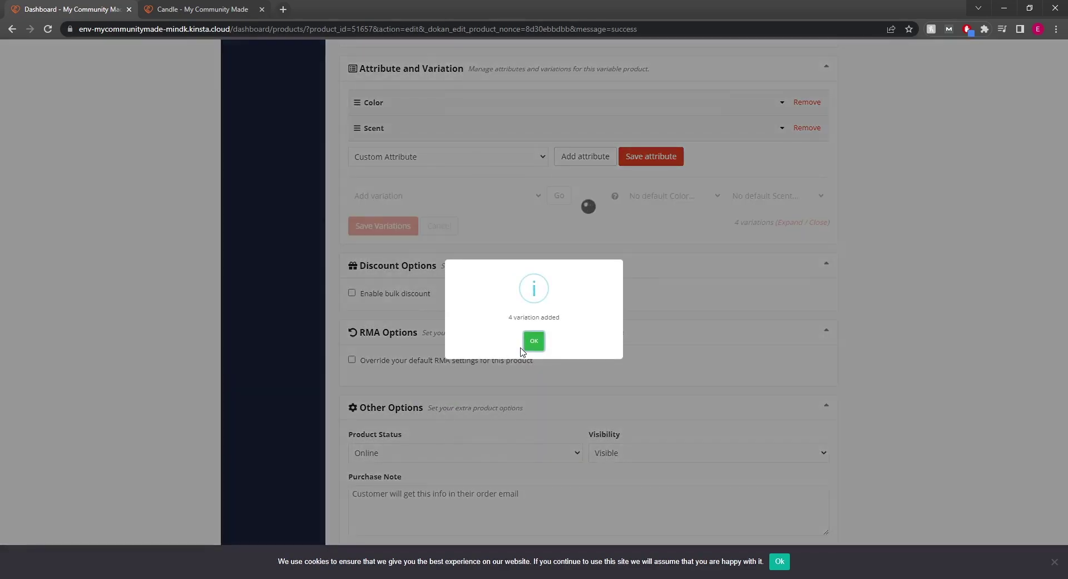
{"action": "left_click", "coordinate": [533, 344]}
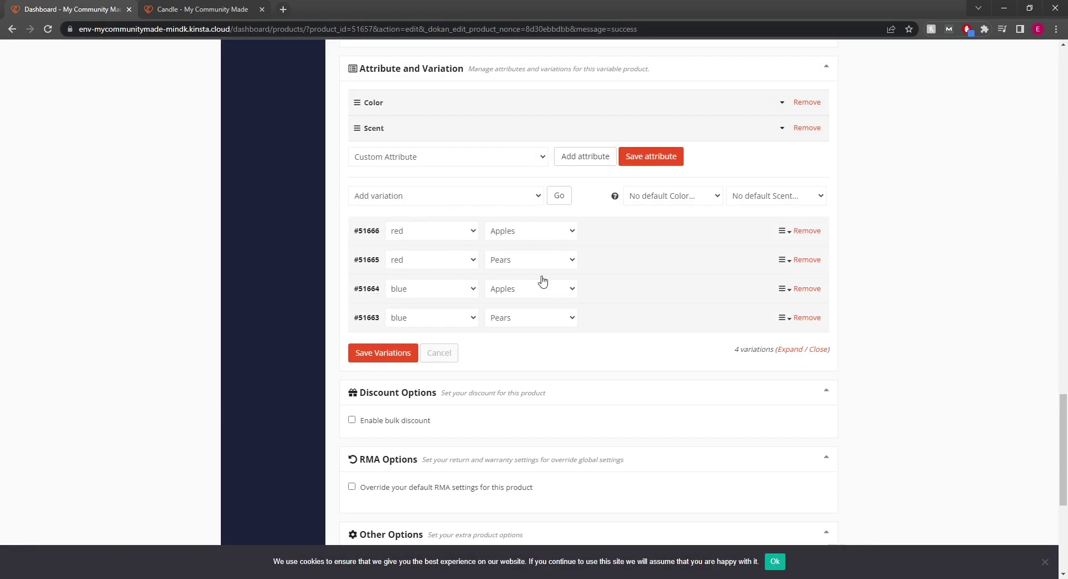
Assign the red-candle.jpg image from the media library to the red Apples variation
{"action": "left_click", "coordinate": [632, 234]}
{"action": "left_click", "coordinate": [380, 280]}
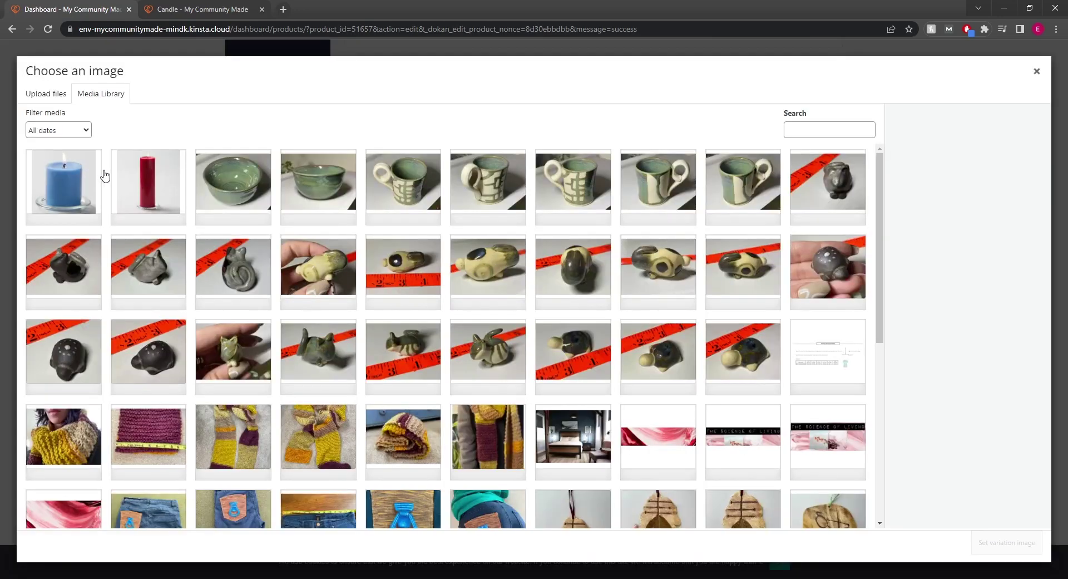
{"action": "left_click", "coordinate": [127, 178]}
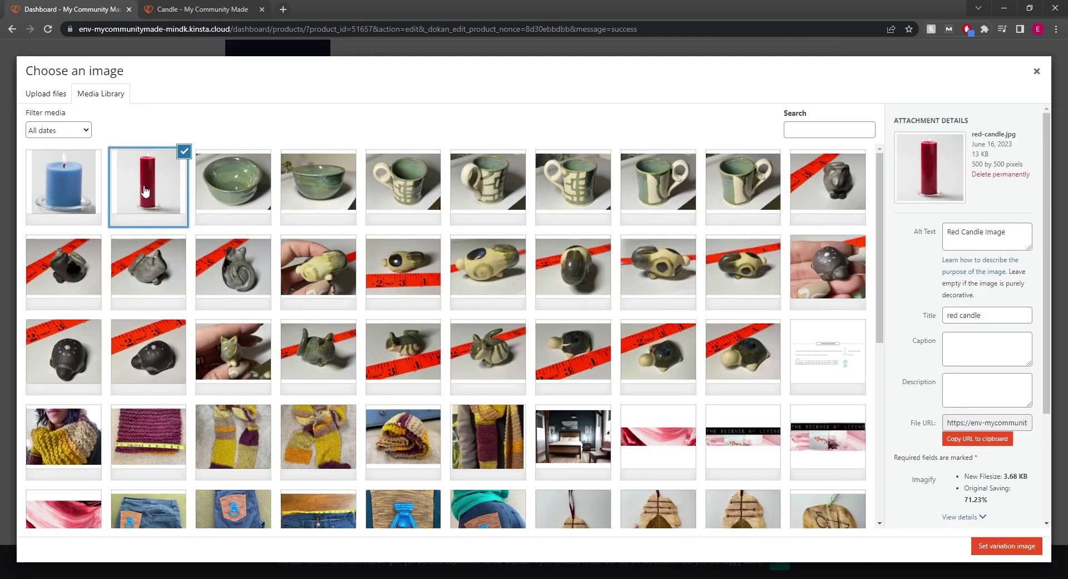
{"action": "left_click", "coordinate": [1005, 550]}
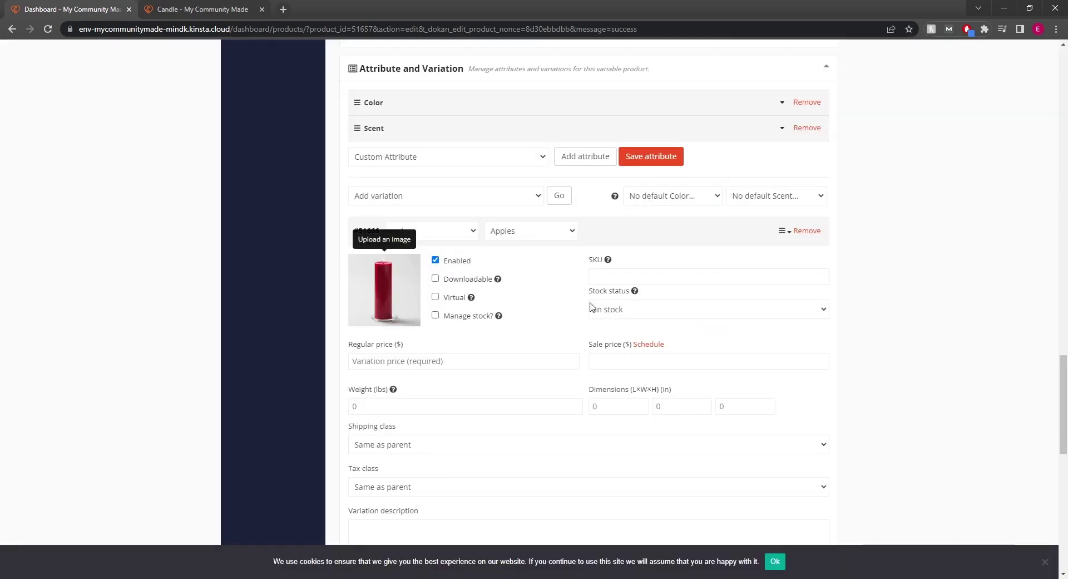
Enable stock management on the red Apples variation with a stock quantity of 4, a weight of 1 lb and a regular price of $5
{"action": "left_click", "coordinate": [435, 259]}
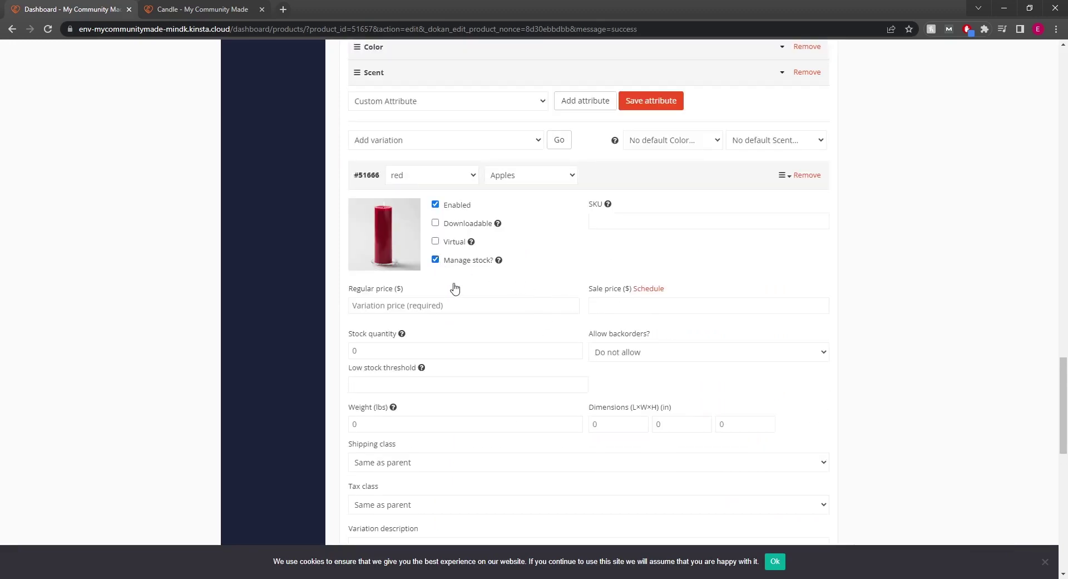
{"action": "double_click", "coordinate": [421, 349]}
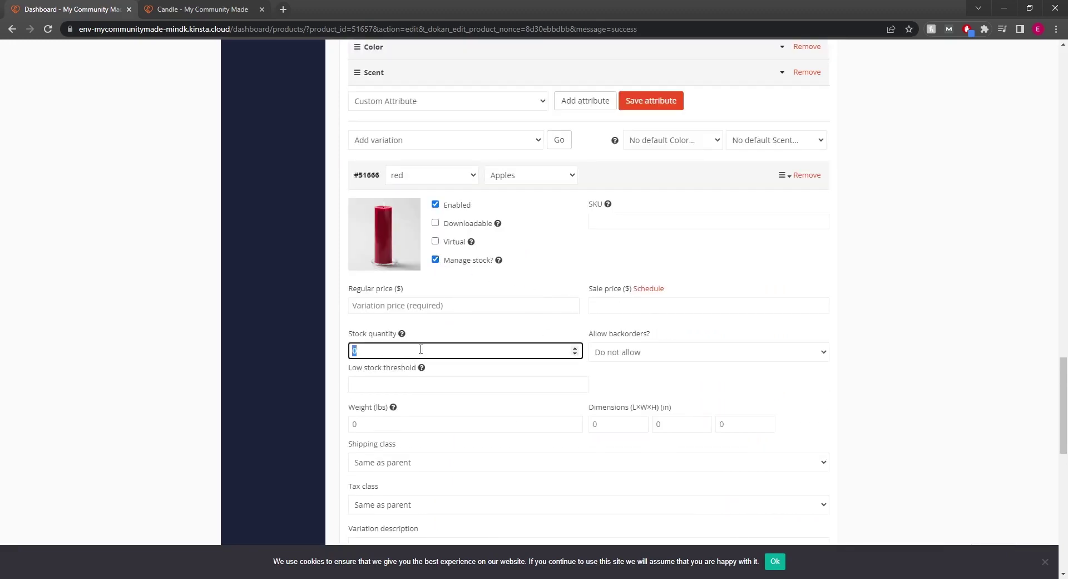
{"action": "scroll", "coordinate": [421, 349], "scroll_direction": "down", "scroll_amount": 3}
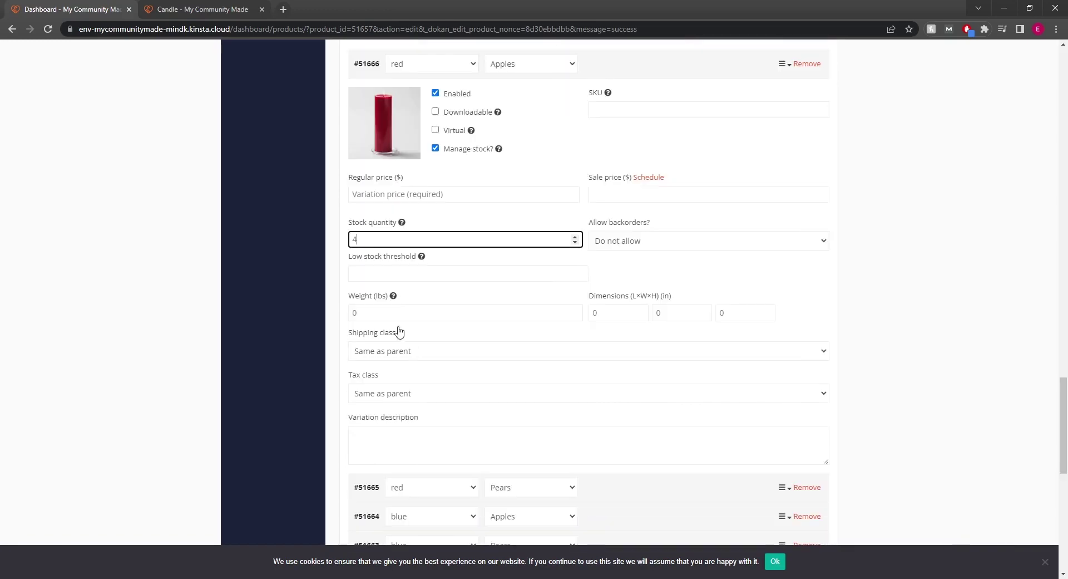
{"action": "left_click", "coordinate": [398, 313]}
{"action": "type", "text": "1"}
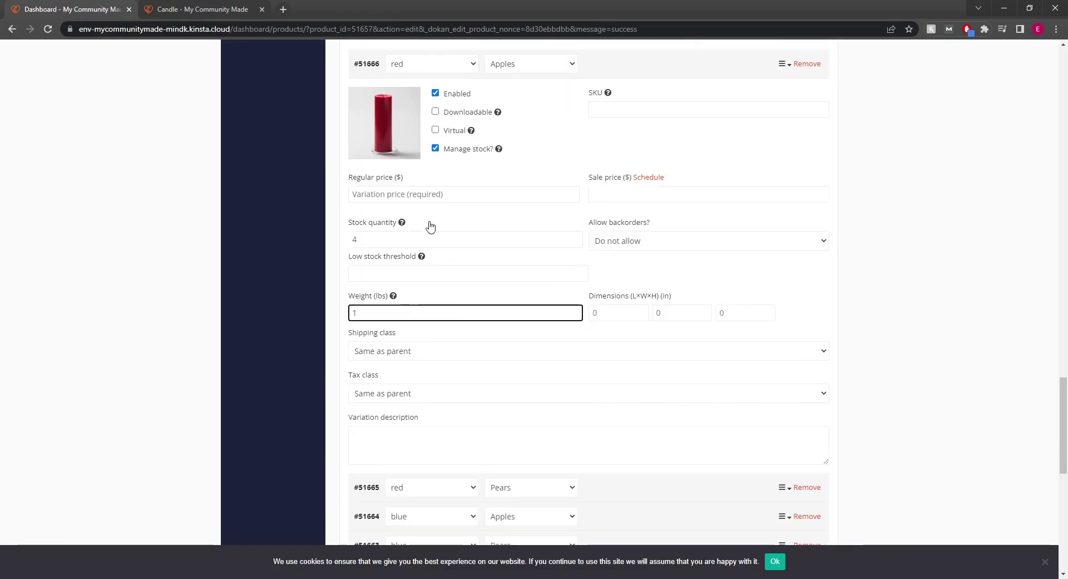
{"action": "double_click", "coordinate": [432, 205]}
{"action": "scroll", "coordinate": [486, 232], "scroll_direction": "up", "scroll_amount": 1}
{"action": "scroll", "coordinate": [487, 232], "scroll_direction": "up", "scroll_amount": 1}
{"action": "left_click", "coordinate": [459, 310]}
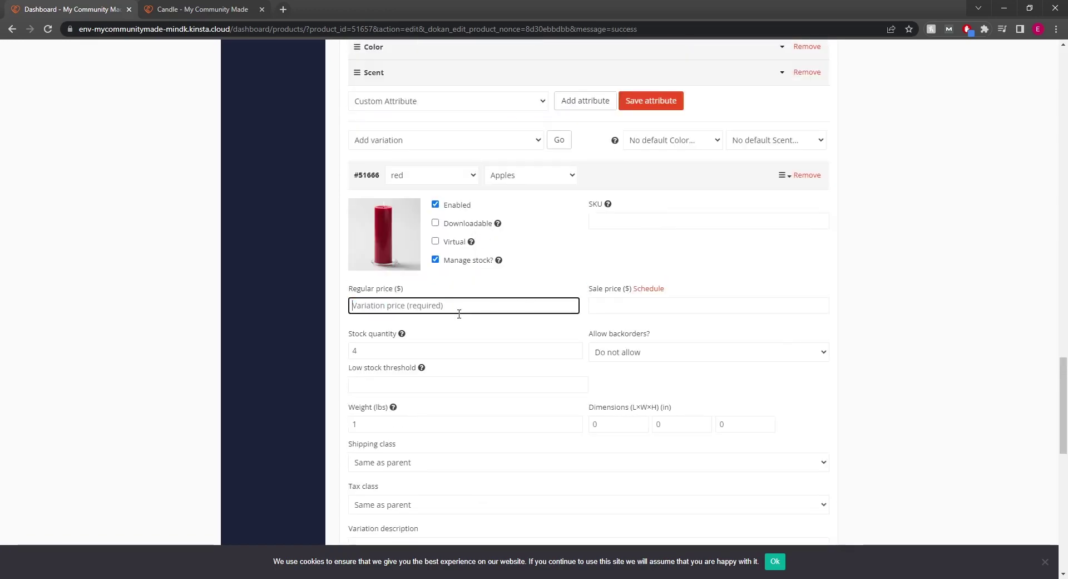
{"action": "type", "text": "5"}
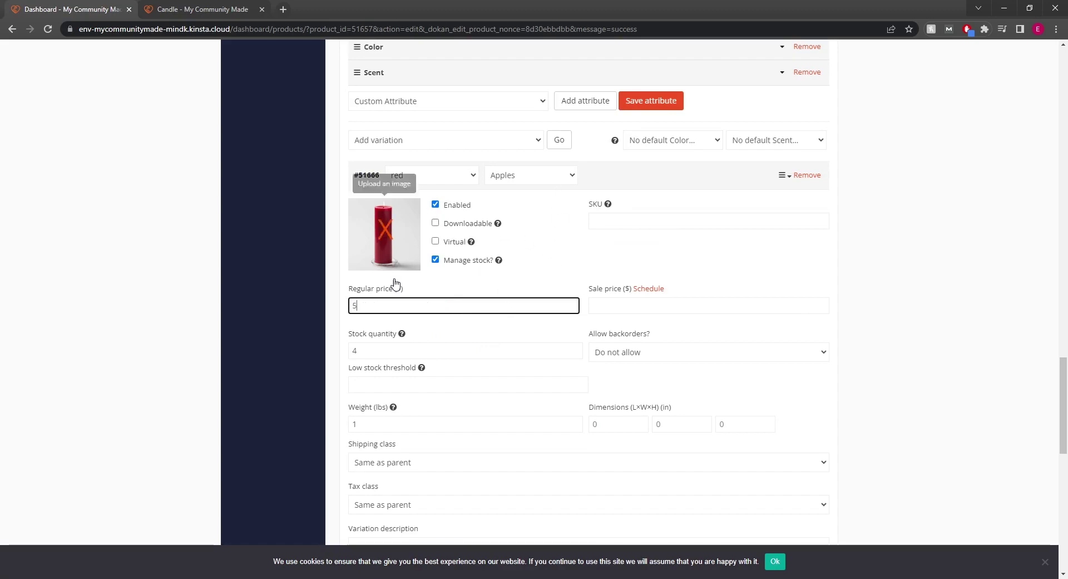
{"action": "left_click", "coordinate": [607, 186]}
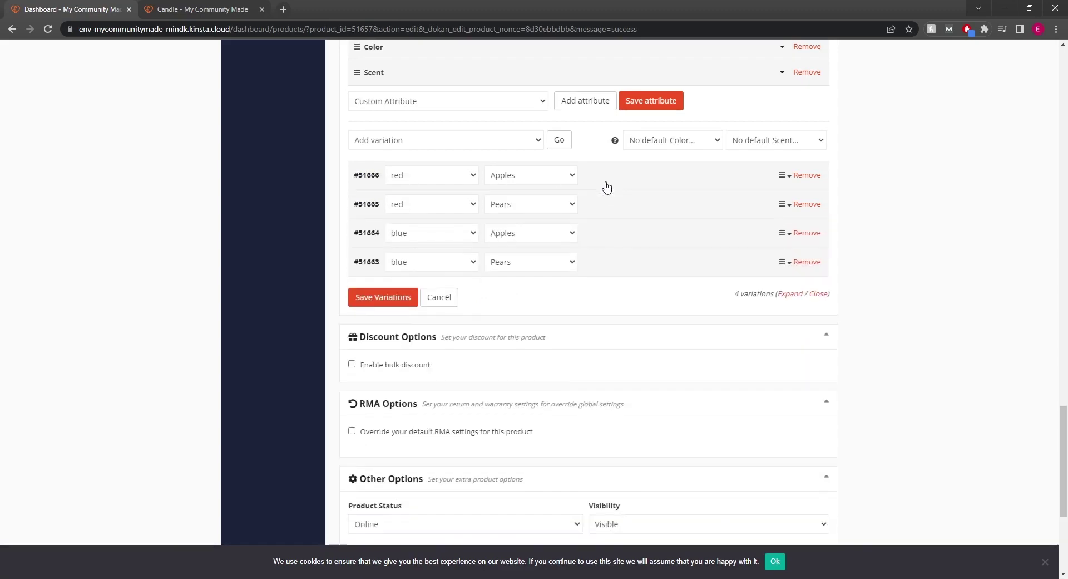
Enable stock management on the red Pears variation with a stock quantity of 3, a regular price of $5 and a weight of 1 lb
{"action": "left_click", "coordinate": [606, 198]}
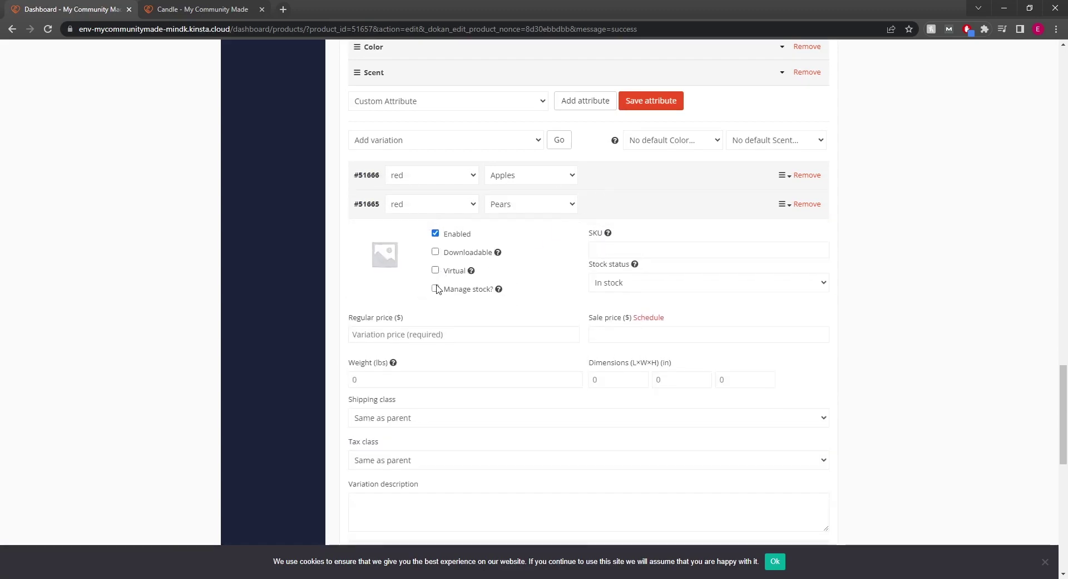
{"action": "left_click", "coordinate": [435, 288]}
{"action": "left_click", "coordinate": [383, 379]}
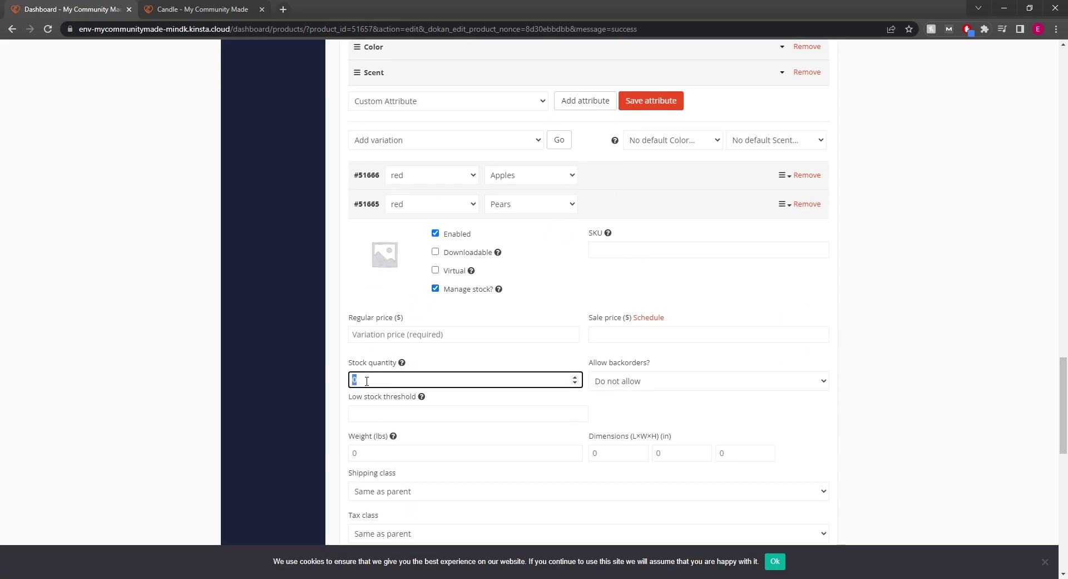
{"action": "type", "text": "3"}
{"action": "left_click", "coordinate": [398, 336]}
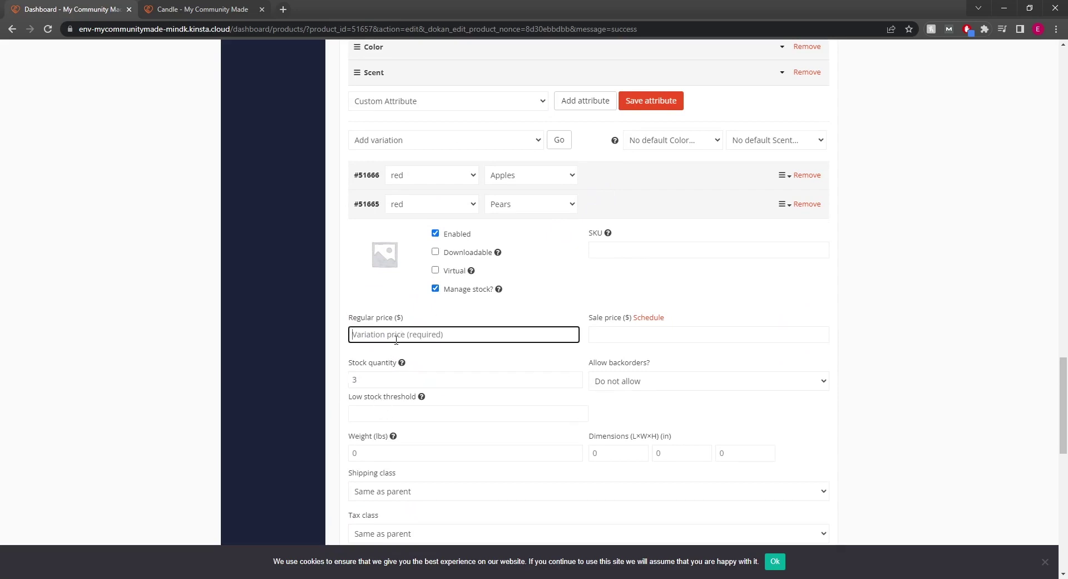
{"action": "type", "text": "5"}
{"action": "scroll", "coordinate": [396, 338], "scroll_direction": "down", "scroll_amount": 2}
{"action": "left_click", "coordinate": [415, 342]}
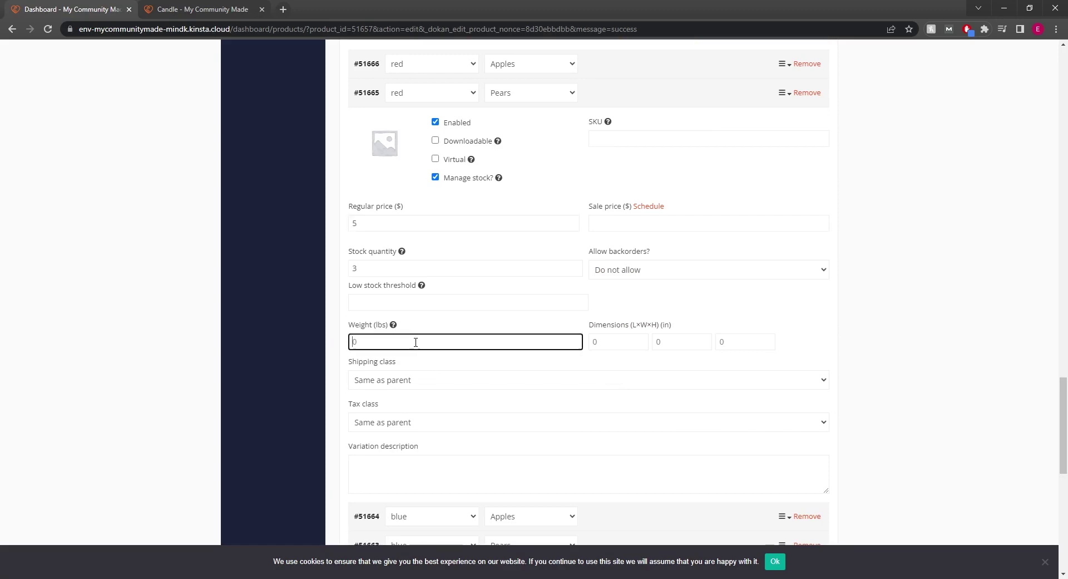
{"action": "type", "text": "1"}
{"action": "scroll", "coordinate": [515, 247], "scroll_direction": "up", "scroll_amount": 2}
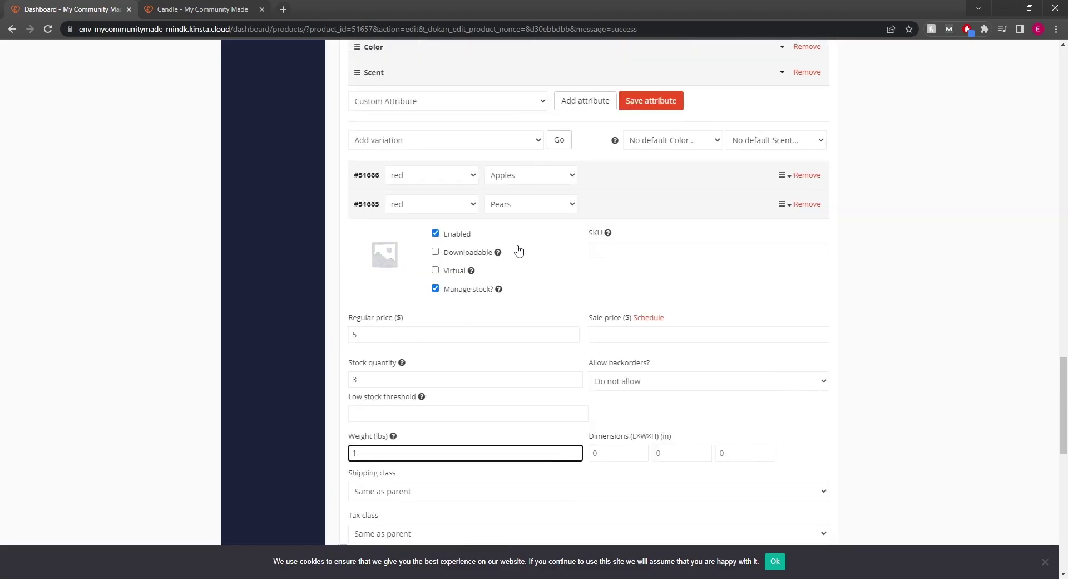
{"action": "left_click", "coordinate": [589, 205]}
Assign the blue-candle.jpg image from the media library to the blue Apples variation
{"action": "left_click", "coordinate": [592, 245]}
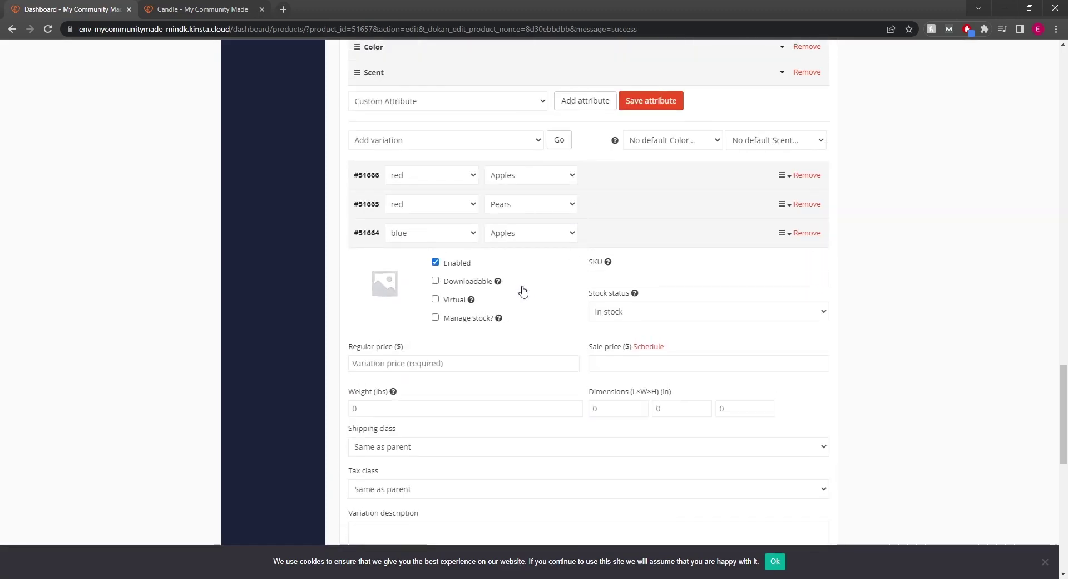
{"action": "scroll", "coordinate": [424, 305], "scroll_direction": "down", "scroll_amount": 2}
{"action": "left_click", "coordinate": [381, 175]}
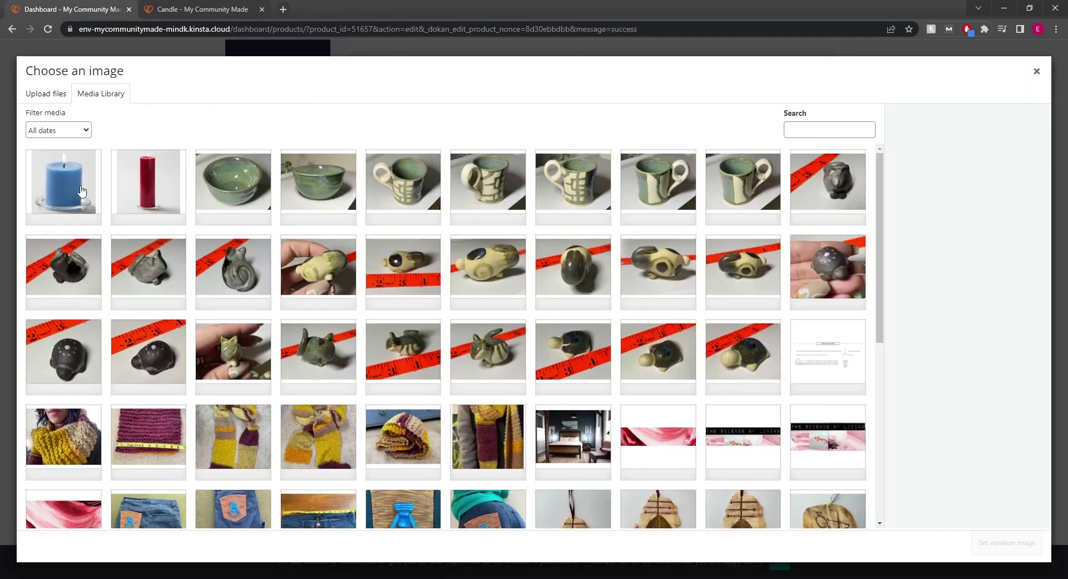
{"action": "left_click", "coordinate": [82, 190]}
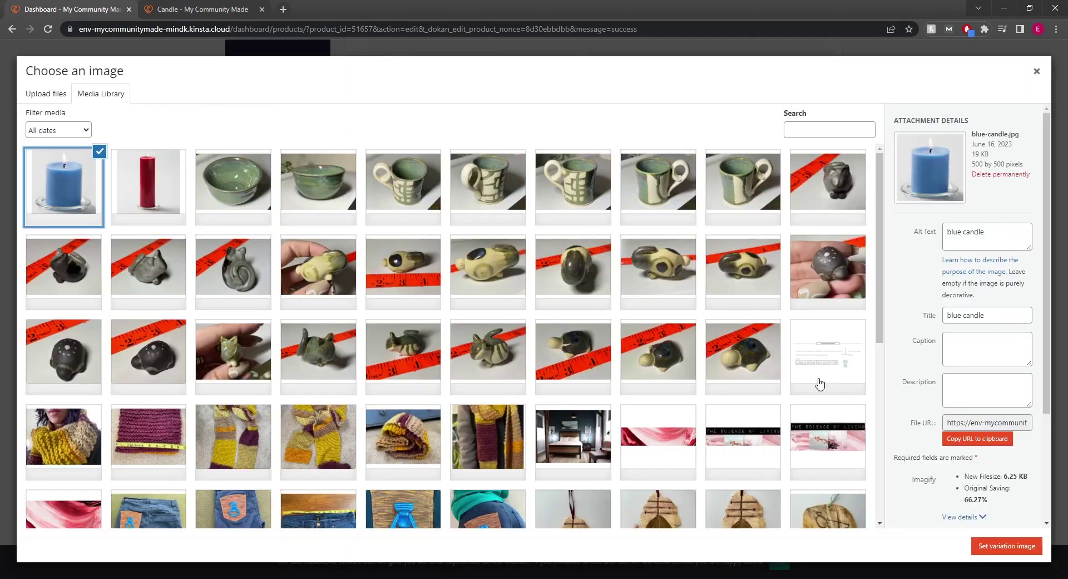
{"action": "left_click", "coordinate": [1027, 552]}
{"action": "scroll", "coordinate": [737, 451], "scroll_direction": "up", "scroll_amount": 2}
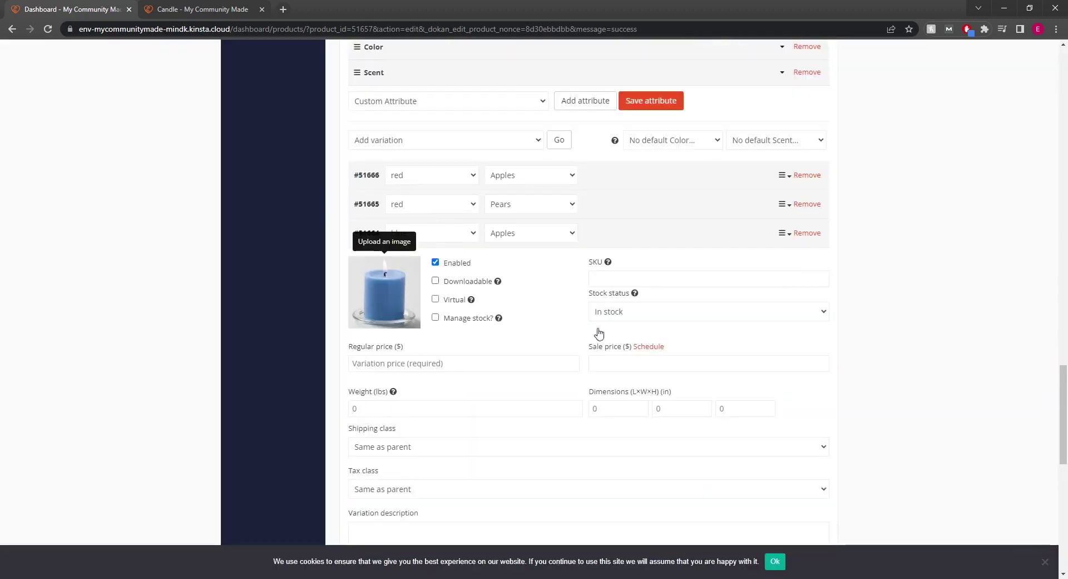
Enable stock management on the blue Apples variation with a stock quantity of 2 and a regular price of $7
{"action": "left_click", "coordinate": [436, 318]}
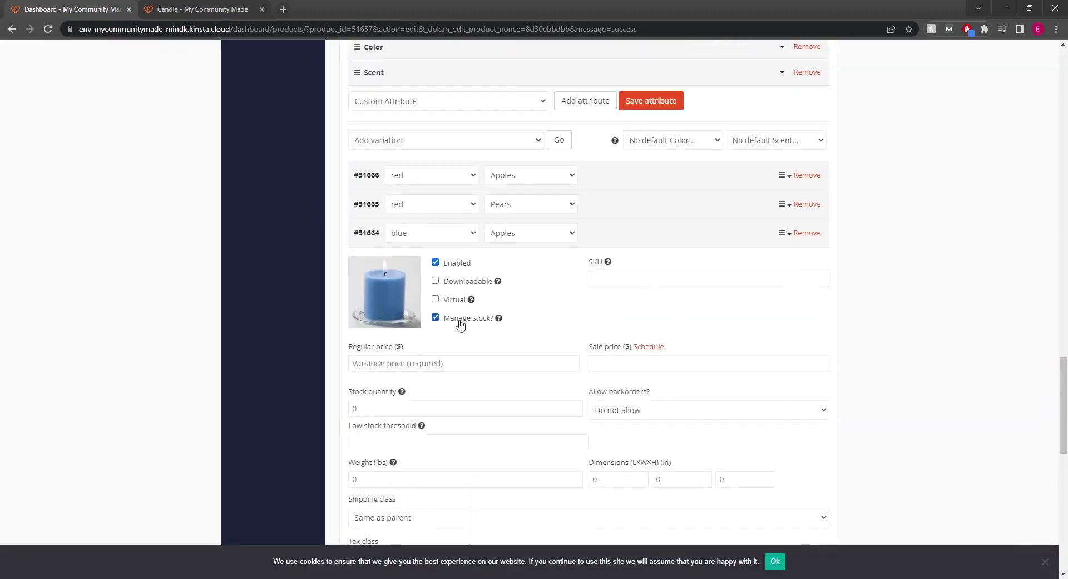
{"action": "scroll", "coordinate": [393, 302], "scroll_direction": "down", "scroll_amount": 2}
{"action": "double_click", "coordinate": [392, 301]}
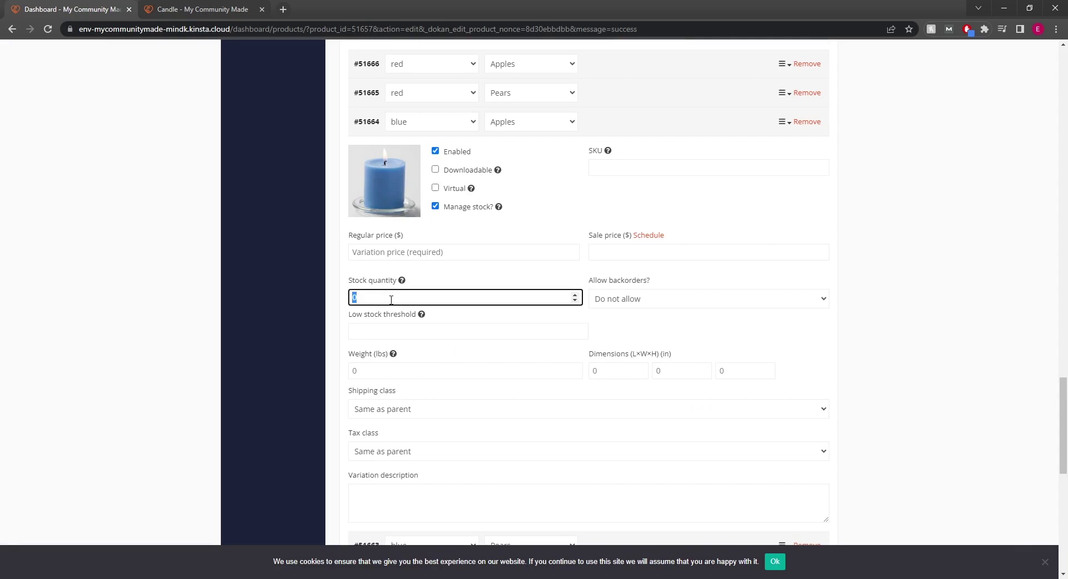
{"action": "left_click", "coordinate": [435, 257]}
{"action": "type", "text": "7"}
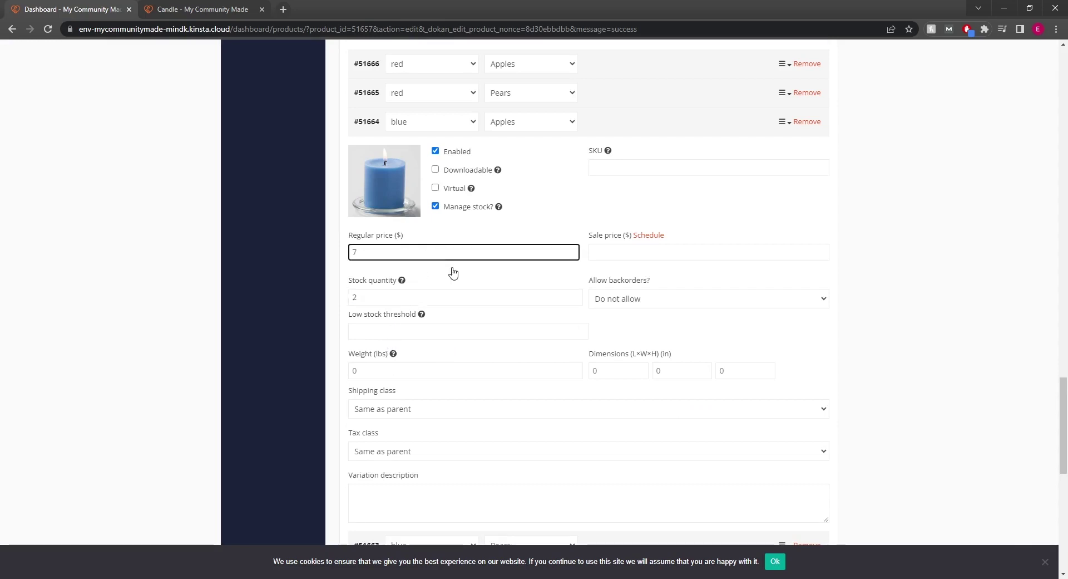
{"action": "scroll", "coordinate": [504, 210], "scroll_direction": "up", "scroll_amount": 1}
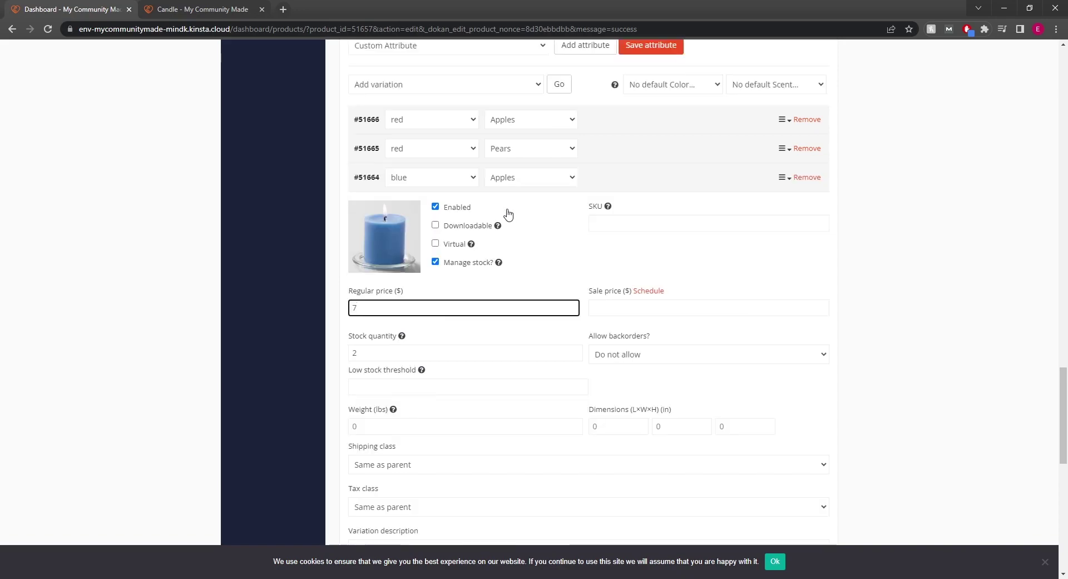
{"action": "left_click", "coordinate": [599, 182]}
Assign the blue candle image from the media library to the blue Pears variation
{"action": "left_click", "coordinate": [639, 208]}
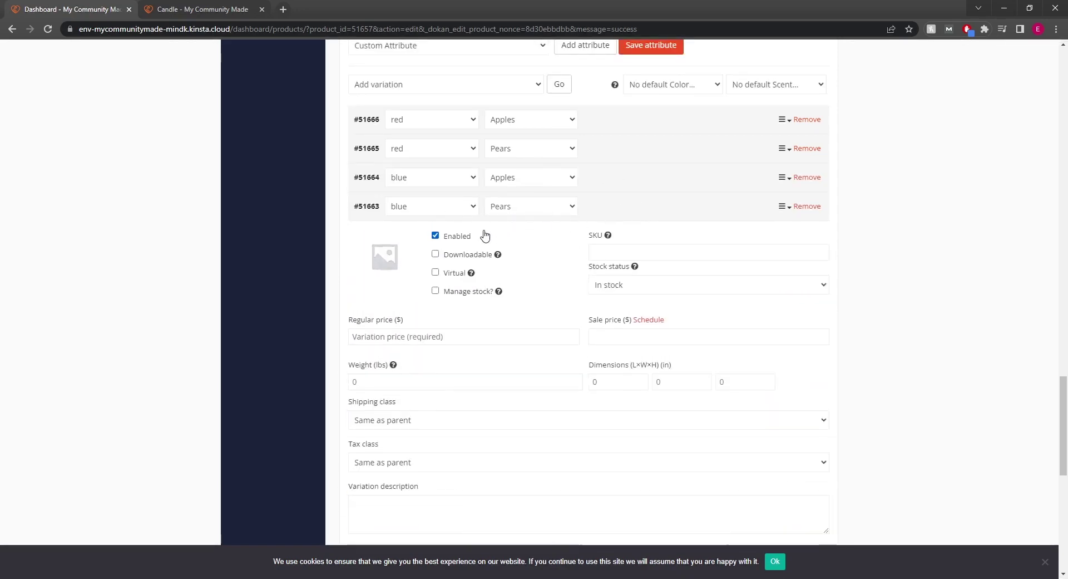
{"action": "left_click", "coordinate": [387, 258]}
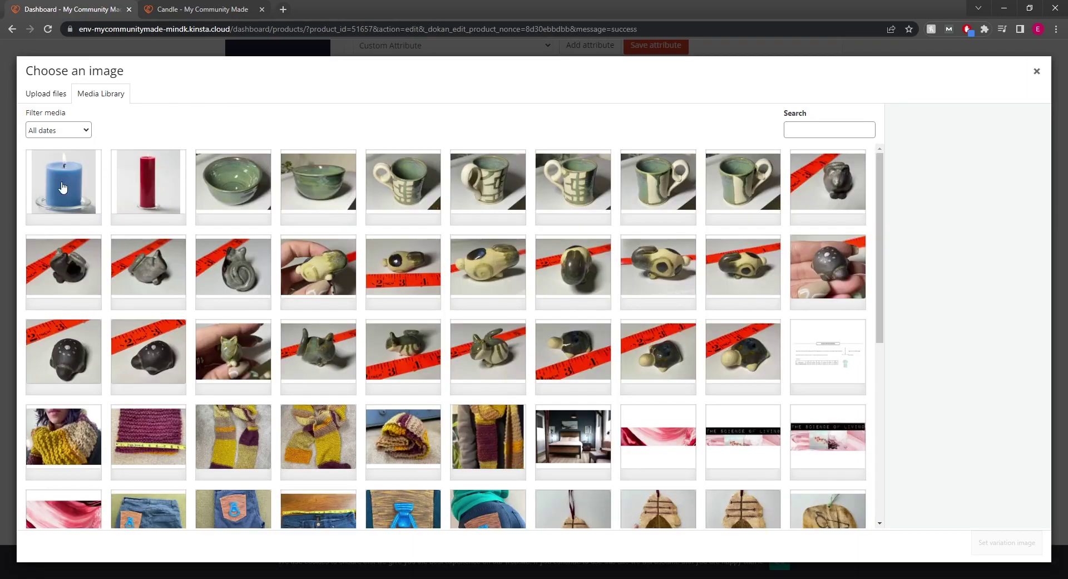
{"action": "left_click", "coordinate": [63, 189]}
{"action": "left_click", "coordinate": [1005, 547]}
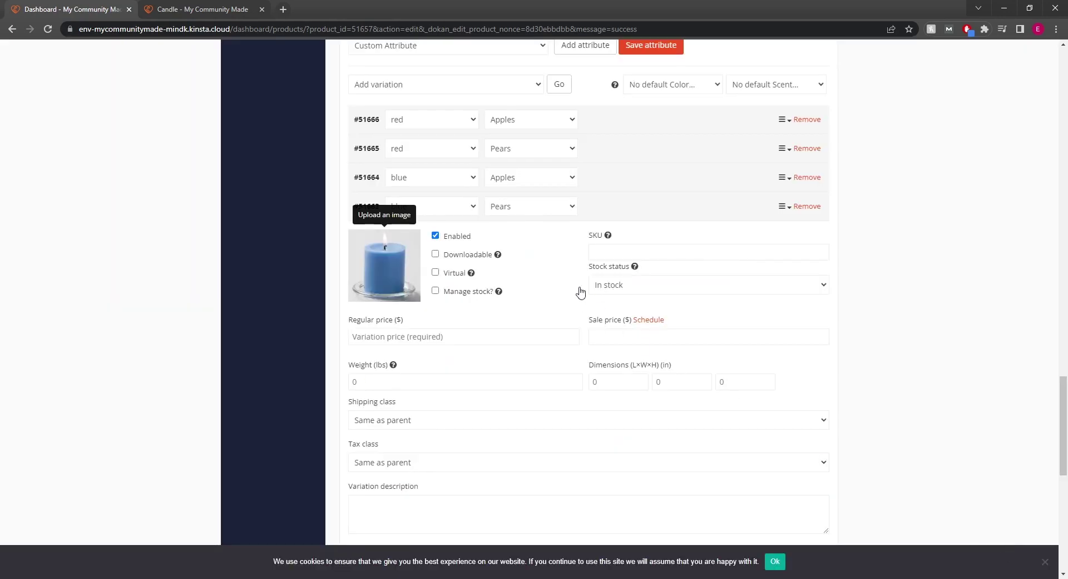
Enable stock management on the blue Pears variation with a weight of 1 lb and a regular price of $4, and save the variations
{"action": "scroll", "coordinate": [577, 293], "scroll_direction": "down", "scroll_amount": 1}
{"action": "left_click", "coordinate": [436, 235]}
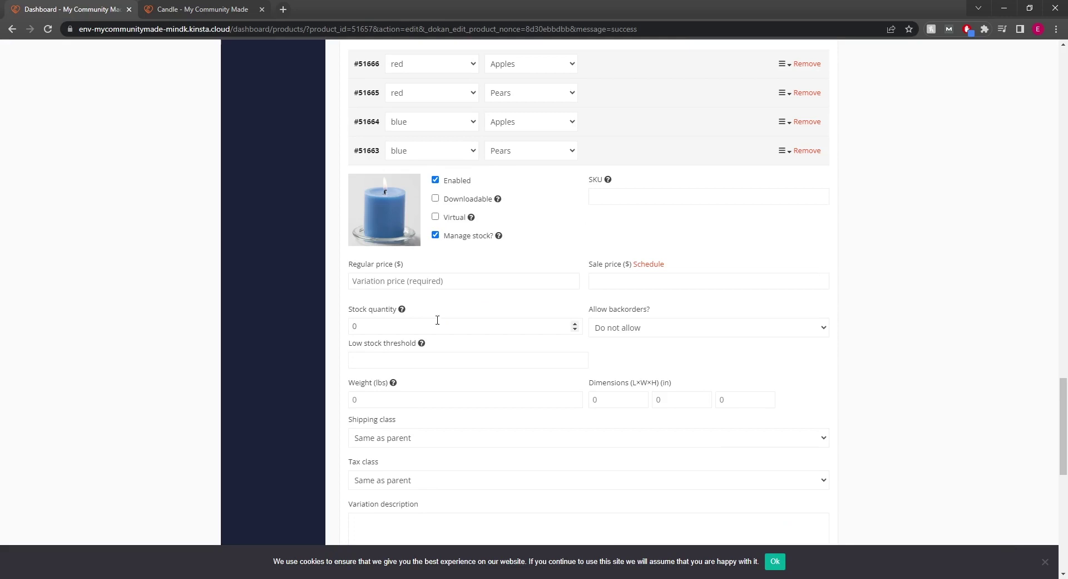
{"action": "left_click", "coordinate": [449, 277]}
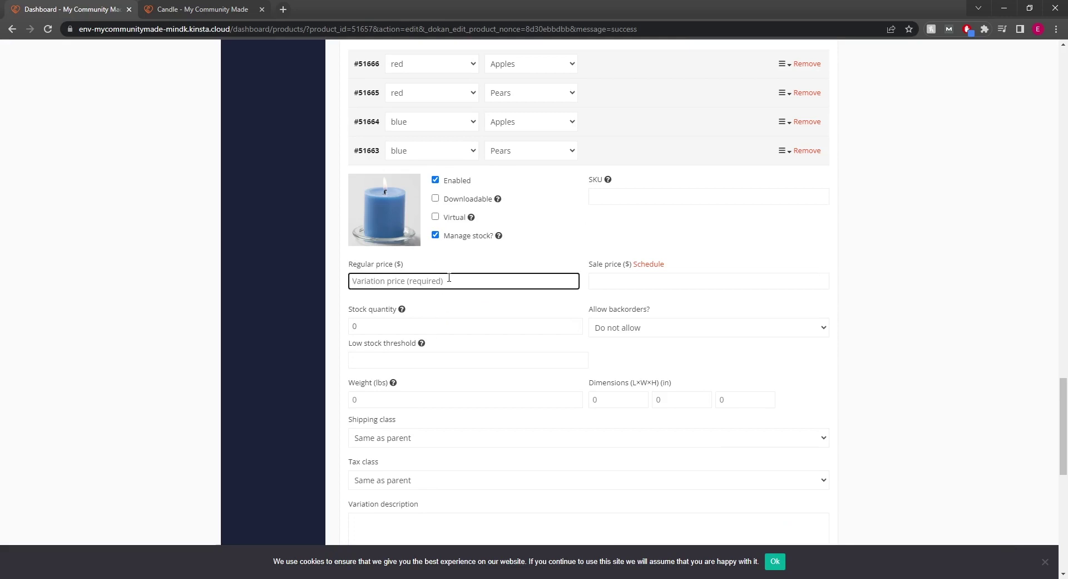
{"action": "left_click", "coordinate": [403, 328]}
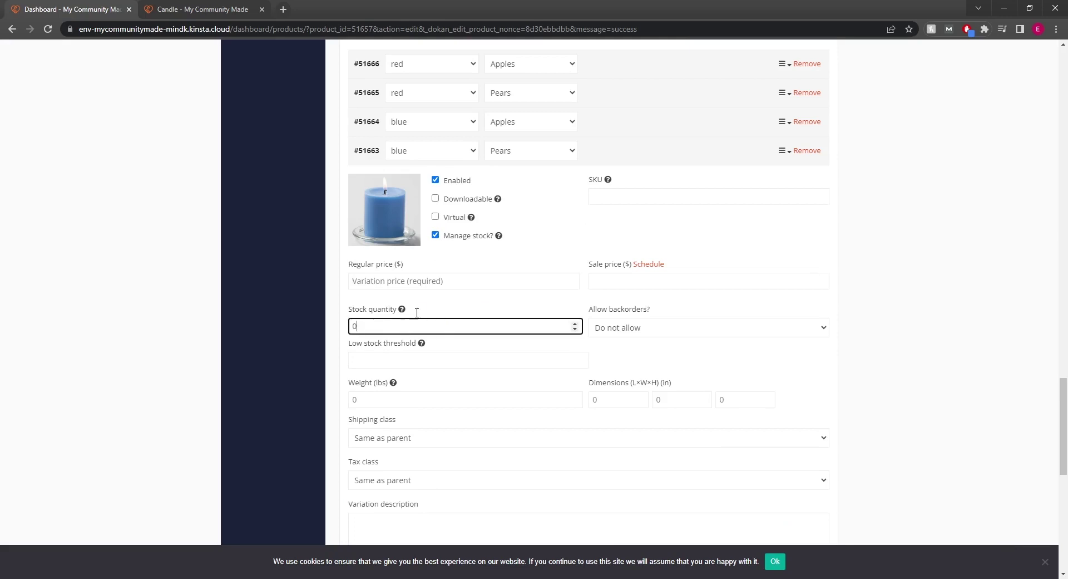
{"action": "scroll", "coordinate": [442, 342], "scroll_direction": "down", "scroll_amount": 1}
{"action": "left_click", "coordinate": [418, 344]}
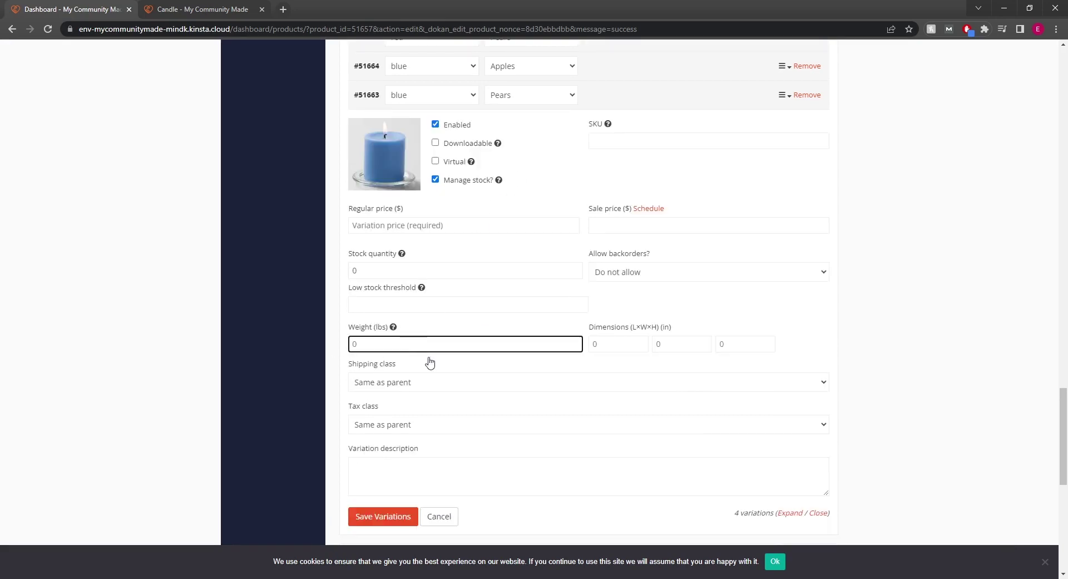
{"action": "scroll", "coordinate": [429, 363], "scroll_direction": "up", "scroll_amount": 2}
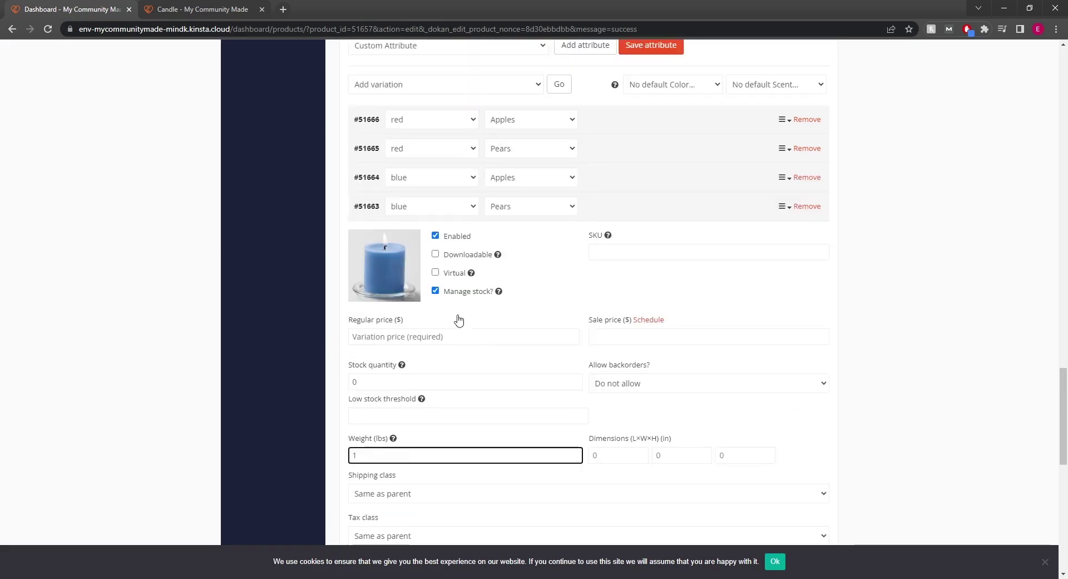
{"action": "left_click", "coordinate": [499, 334]}
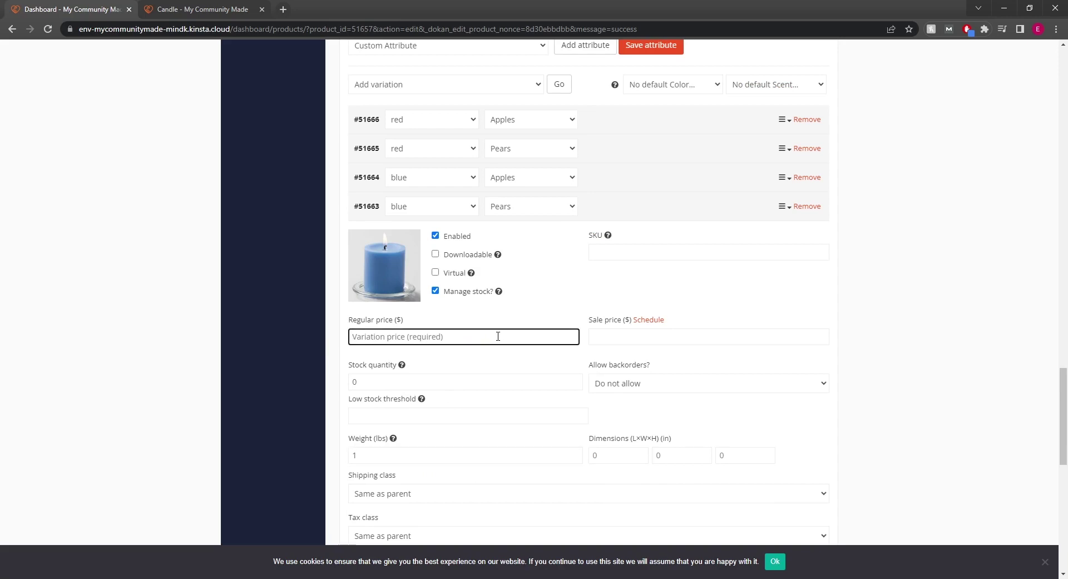
{"action": "type", "text": "4"}
{"action": "left_click", "coordinate": [637, 217]}
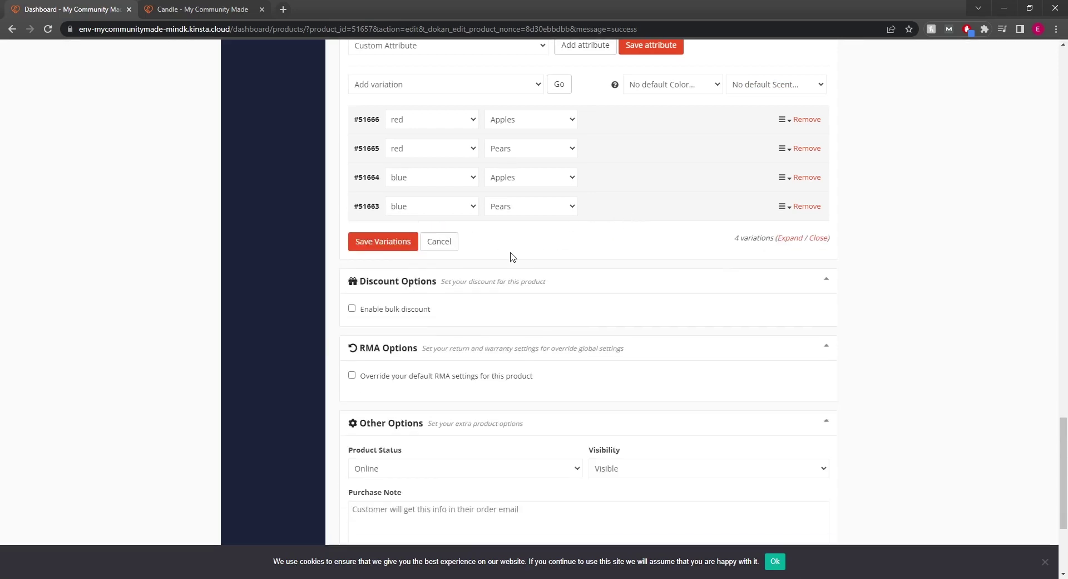
{"action": "left_click", "coordinate": [405, 246]}
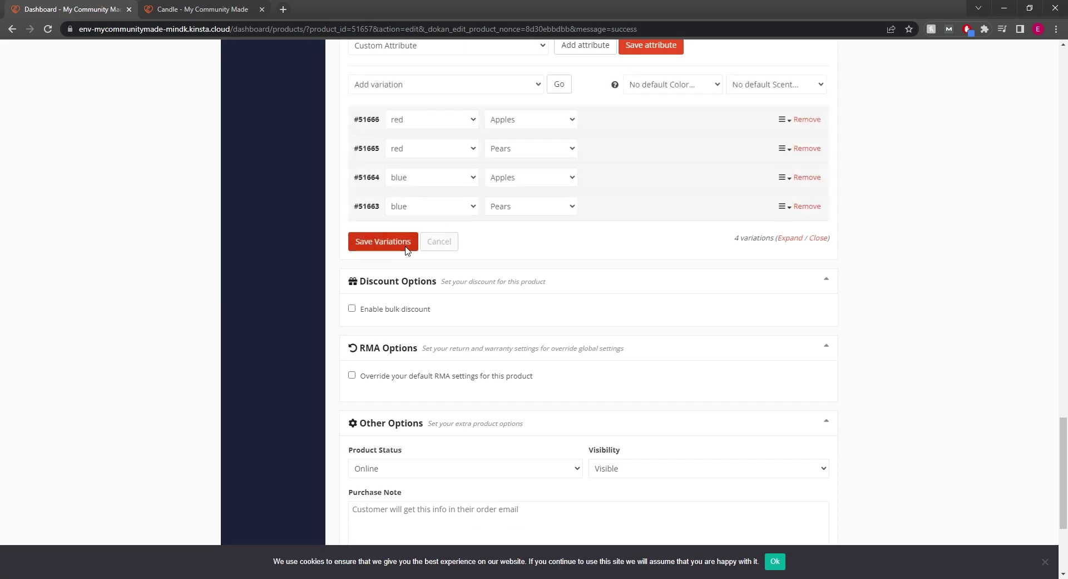
Expand all variations to review their images, prices, stock and weights, and collapse them again
{"action": "left_click", "coordinate": [794, 239]}
{"action": "scroll", "coordinate": [784, 243], "scroll_direction": "down", "scroll_amount": 4}
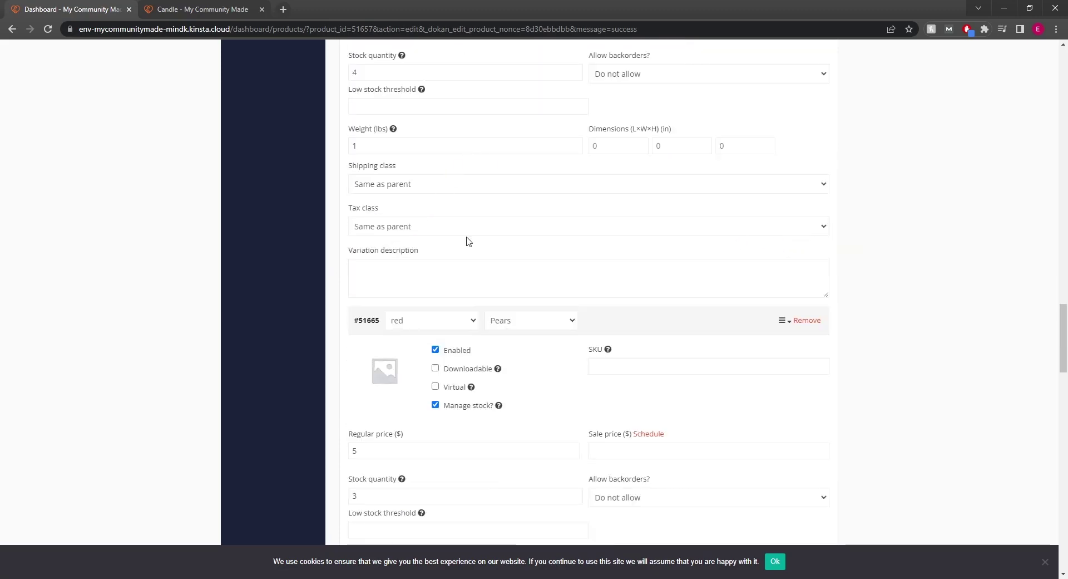
{"action": "scroll", "coordinate": [468, 241], "scroll_direction": "down", "scroll_amount": 15}
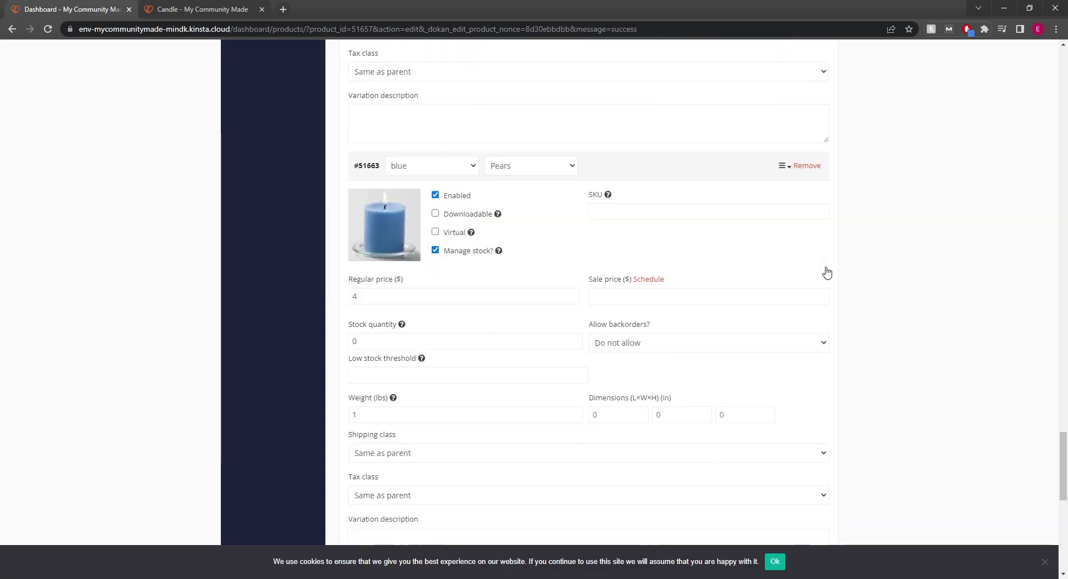
{"action": "scroll", "coordinate": [827, 272], "scroll_direction": "down", "scroll_amount": 3}
{"action": "left_click", "coordinate": [819, 417]}
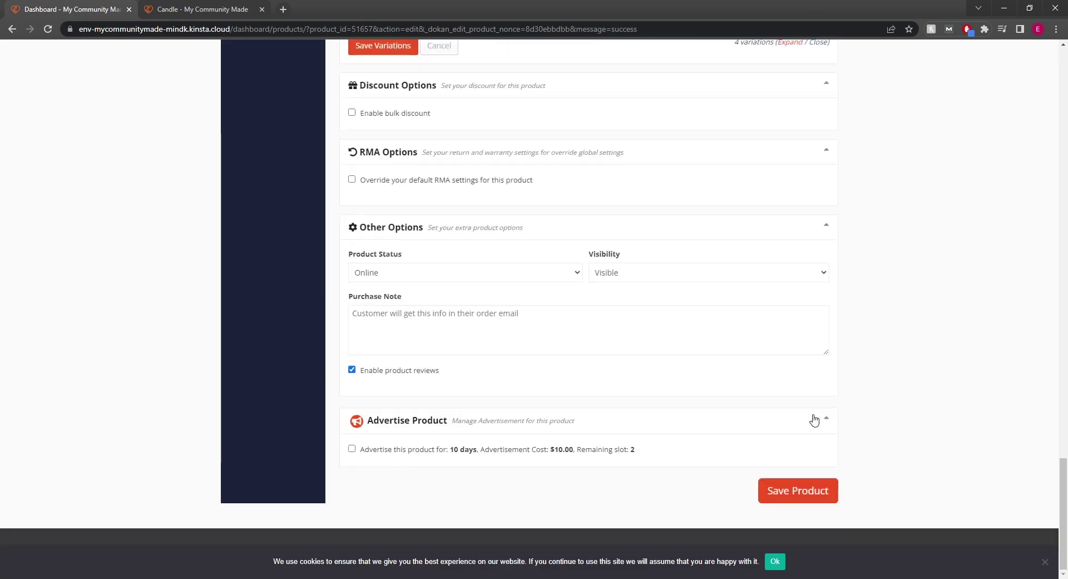
Save the Candle product with its completed variations
{"action": "scroll", "coordinate": [655, 350], "scroll_direction": "up", "scroll_amount": 7}
{"action": "scroll", "coordinate": [608, 394], "scroll_direction": "down", "scroll_amount": 5}
{"action": "scroll", "coordinate": [681, 344], "scroll_direction": "down", "scroll_amount": 2}
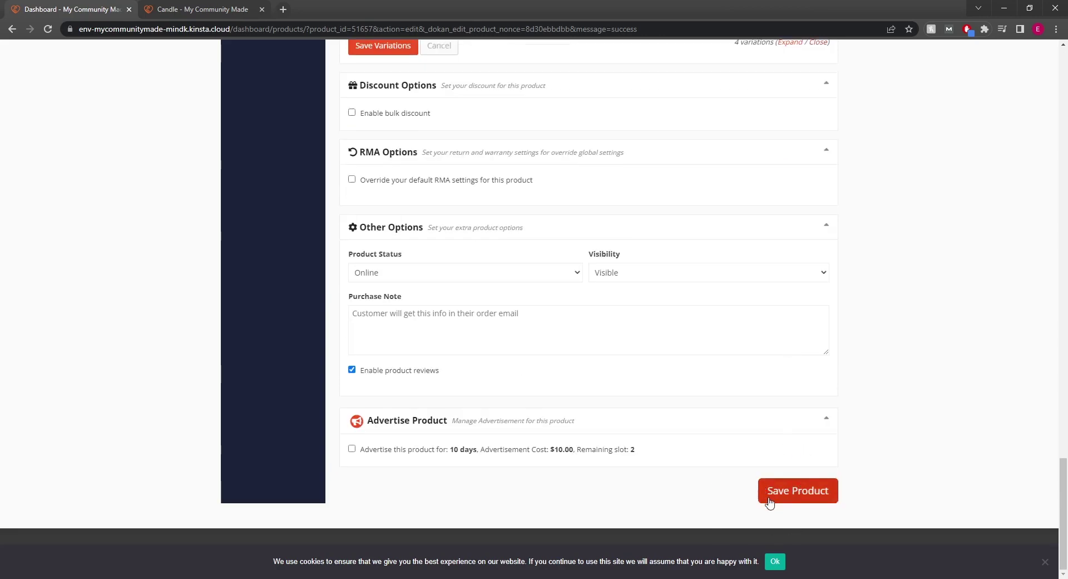
{"action": "left_click", "coordinate": [787, 495]}
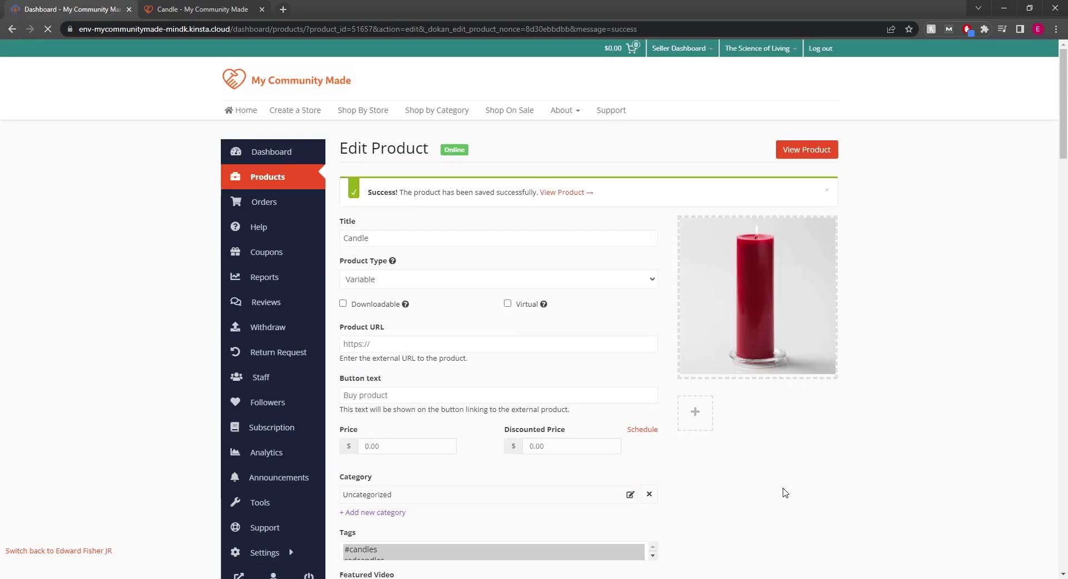
Open the saved Candle product page in a new tab and close the outdated Candle tab
{"action": "middle_click", "coordinate": [807, 150]}
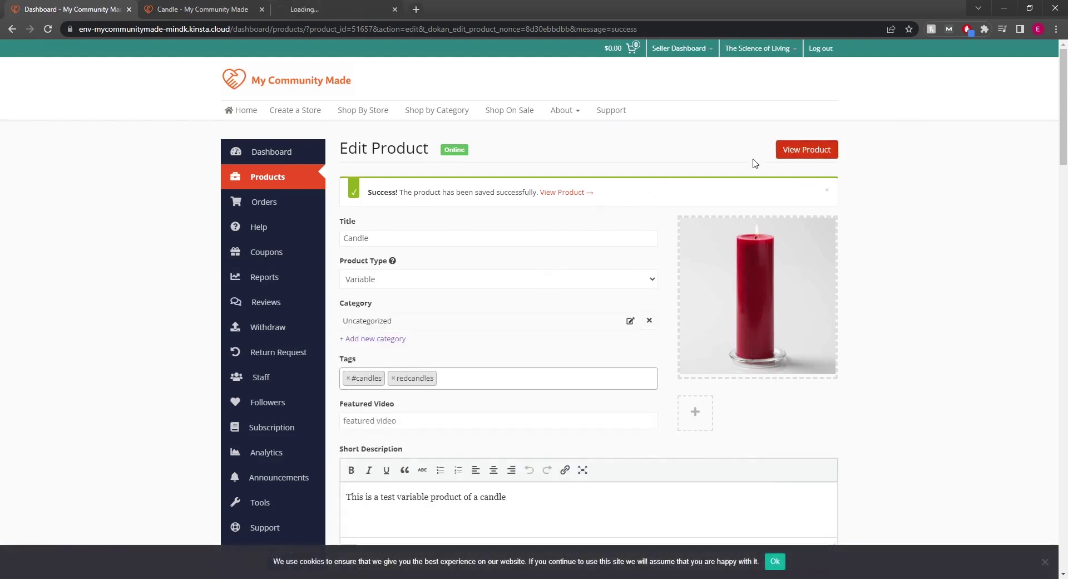
{"action": "left_click", "coordinate": [272, 8]}
{"action": "left_click", "coordinate": [262, 9]}
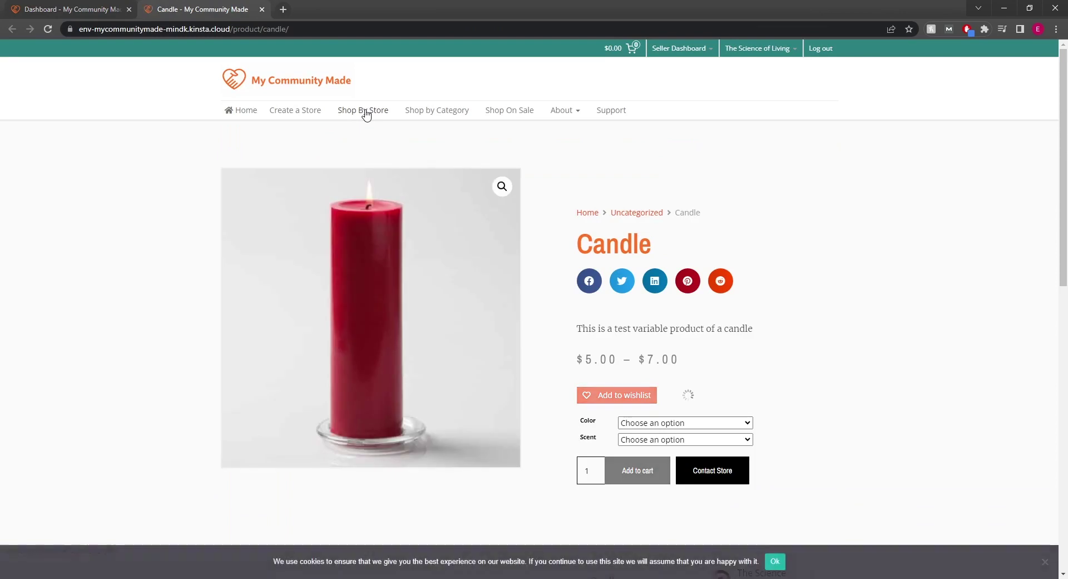
Check the image, price and stock on the product page for the red Apples and blue Apples combinations
{"action": "scroll", "coordinate": [561, 163], "scroll_direction": "down", "scroll_amount": 1}
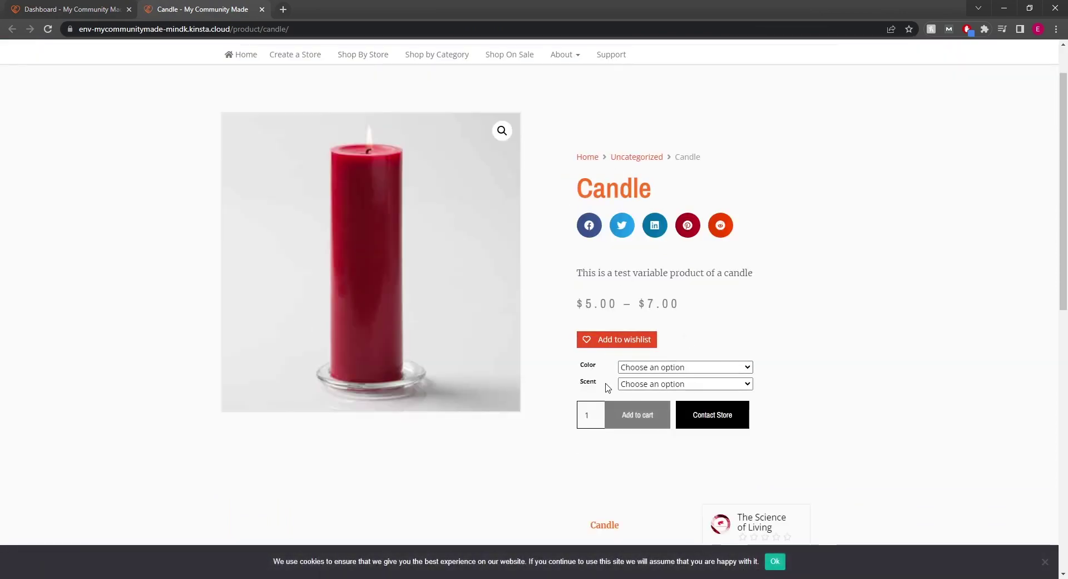
{"action": "left_click", "coordinate": [647, 393]}
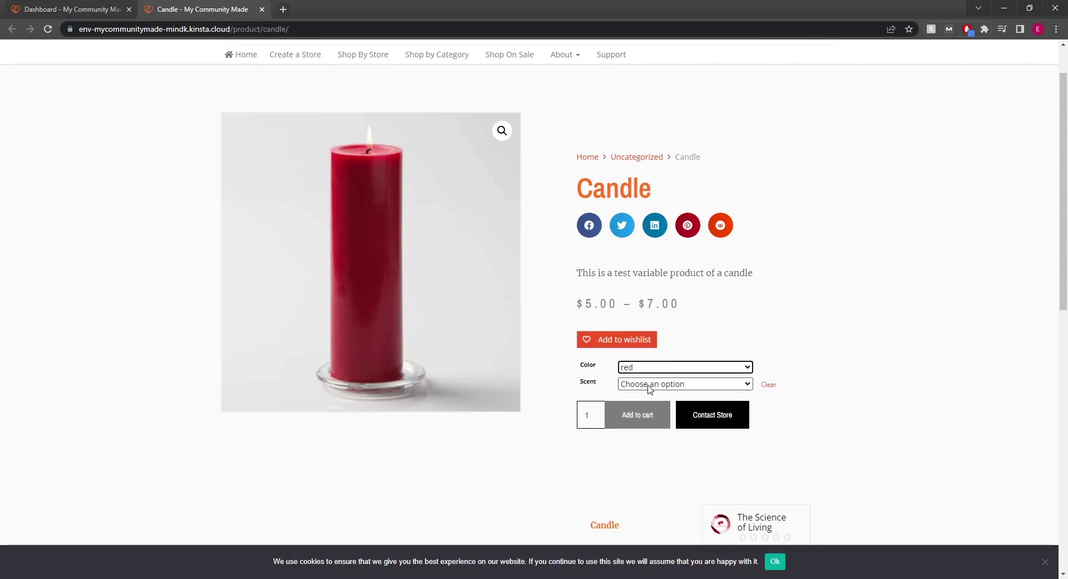
{"action": "left_click", "coordinate": [653, 409]}
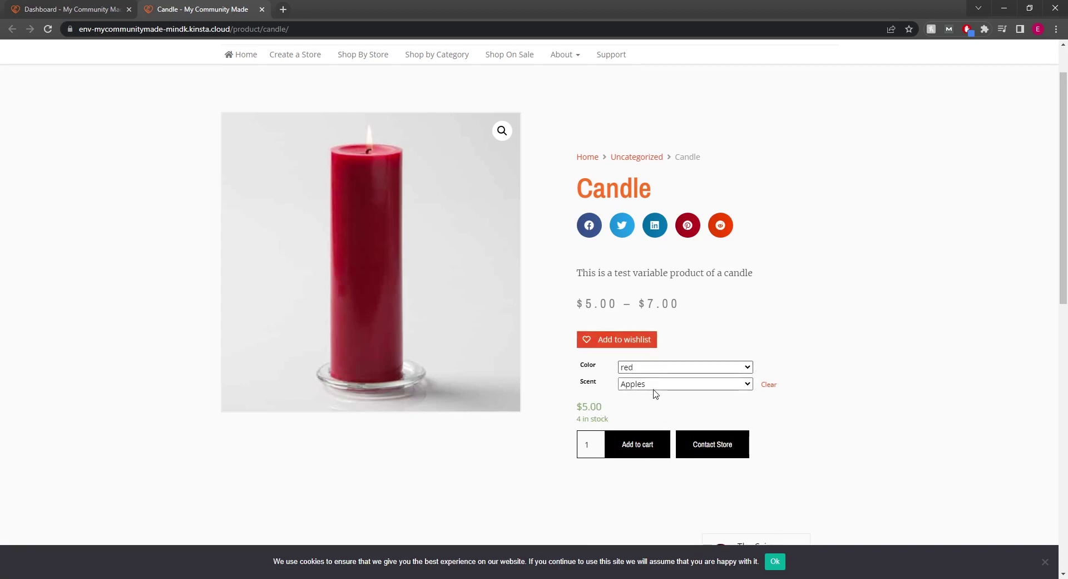
{"action": "left_click", "coordinate": [655, 395]}
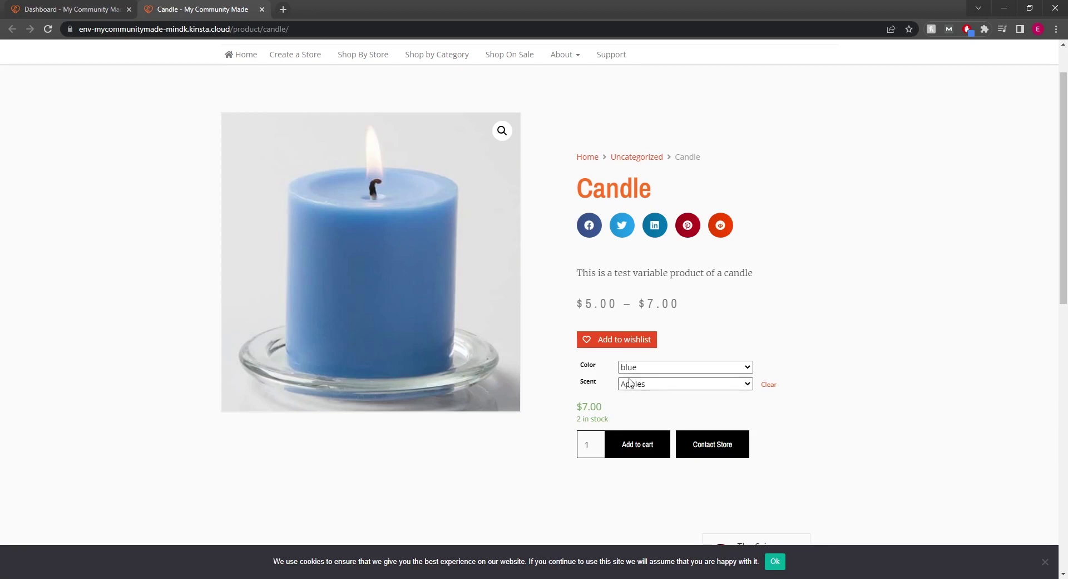
Compare the blue Pears variation's settings in the product editor with the blue candle's scent options on the product page
{"action": "left_click", "coordinate": [76, 10]}
{"action": "scroll", "coordinate": [356, 250], "scroll_direction": "down", "scroll_amount": 20}
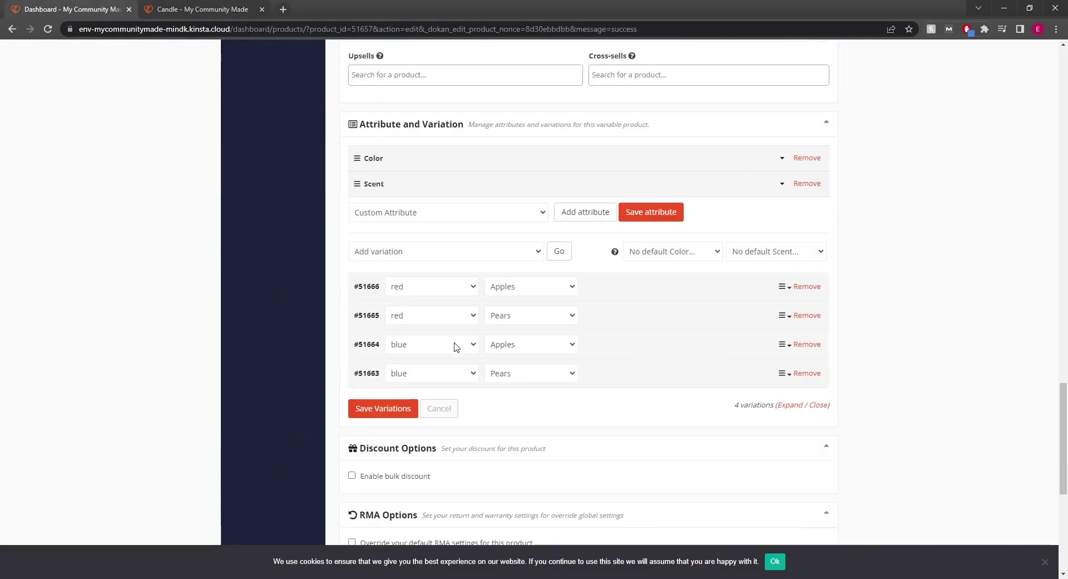
{"action": "left_click", "coordinate": [602, 376]}
{"action": "scroll", "coordinate": [558, 405], "scroll_direction": "down", "scroll_amount": 3}
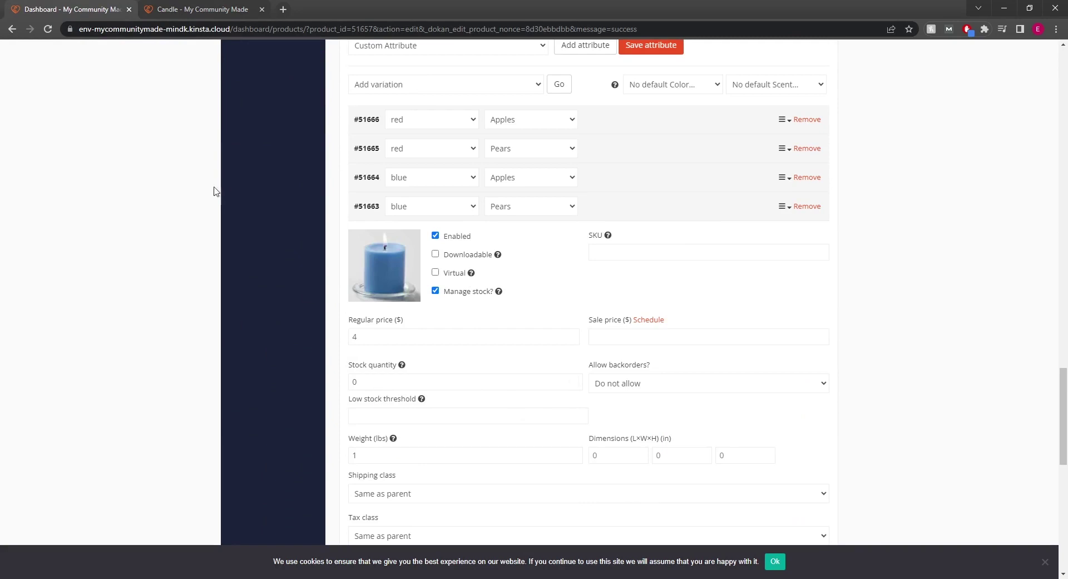
{"action": "left_click", "coordinate": [192, 9]}
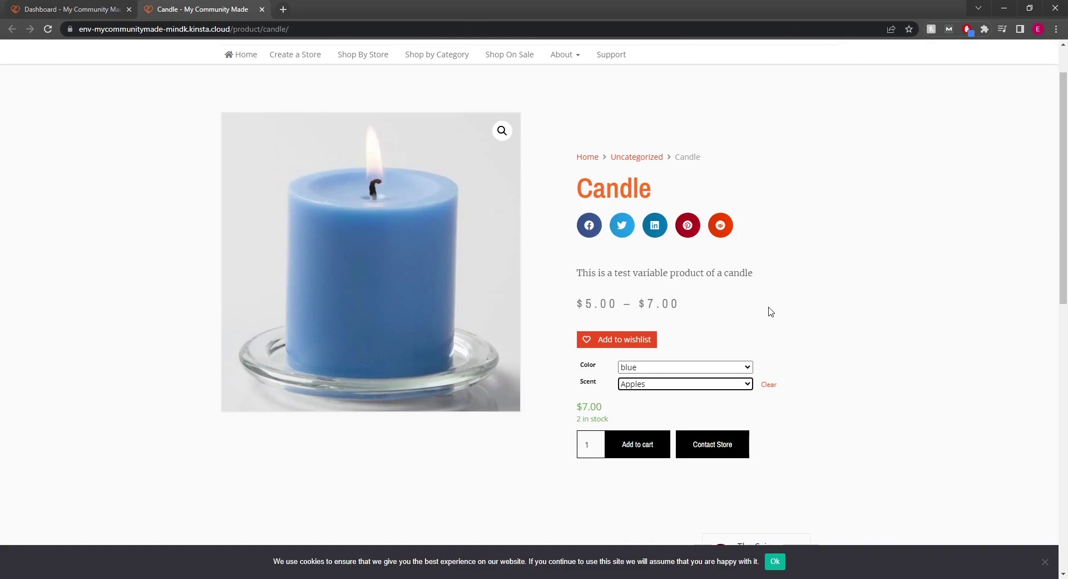
{"action": "left_click", "coordinate": [116, 8]}
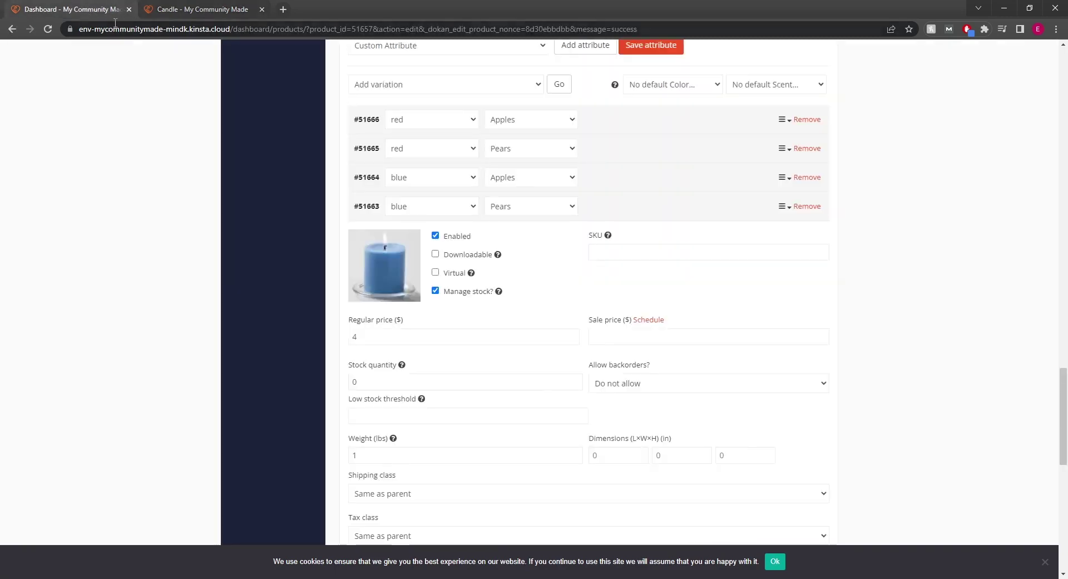
Turn off stock management on the blue Pears variation, try the In stock and Out of stock statuses, and turn it back on
{"action": "scroll", "coordinate": [643, 261], "scroll_direction": "down", "scroll_amount": 6}
{"action": "scroll", "coordinate": [612, 255], "scroll_direction": "up", "scroll_amount": 4}
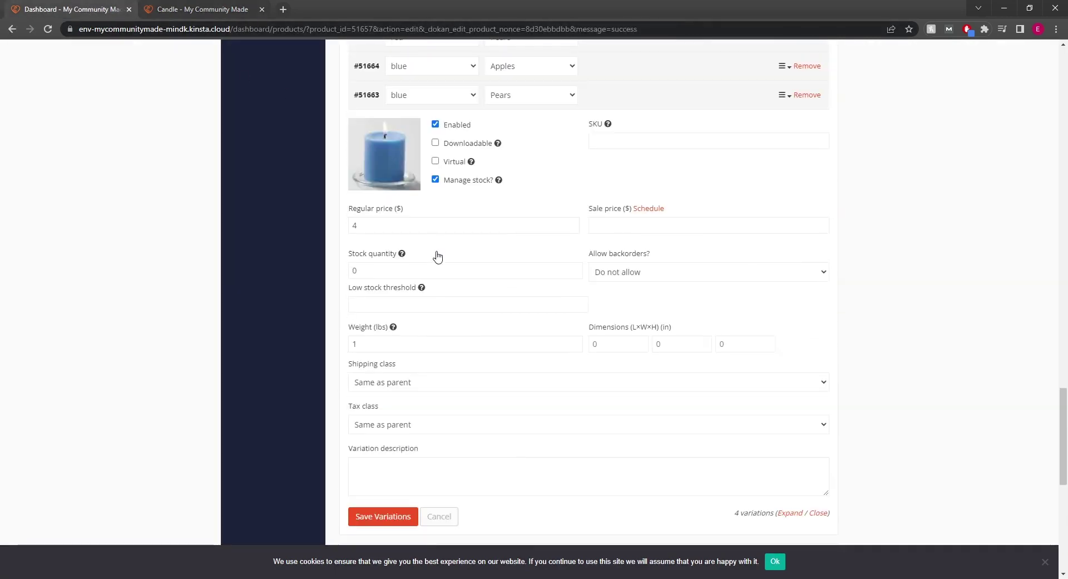
{"action": "left_click", "coordinate": [435, 179]}
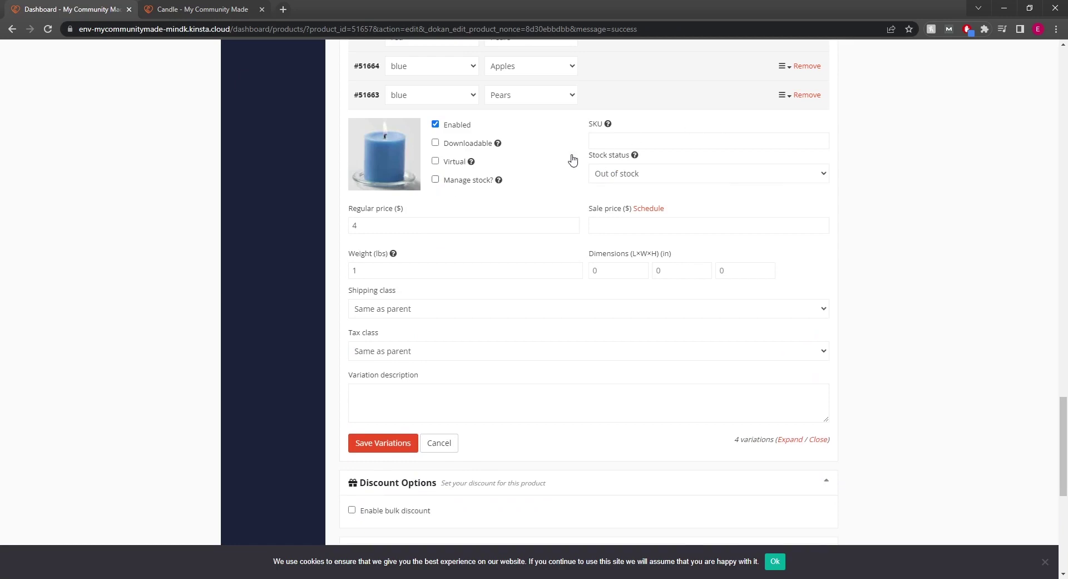
{"action": "left_click", "coordinate": [632, 203]}
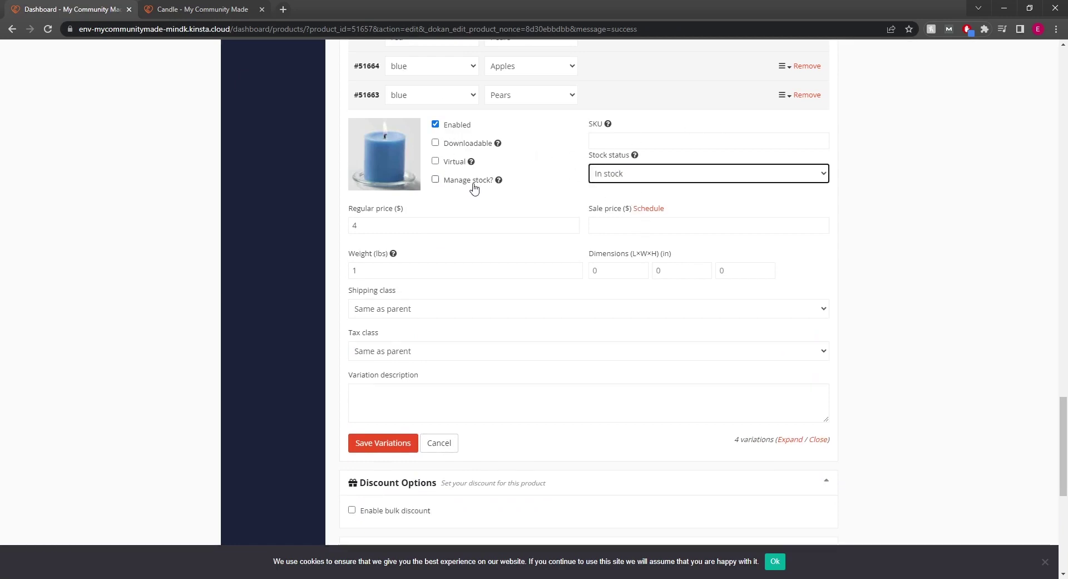
{"action": "left_click", "coordinate": [621, 213]}
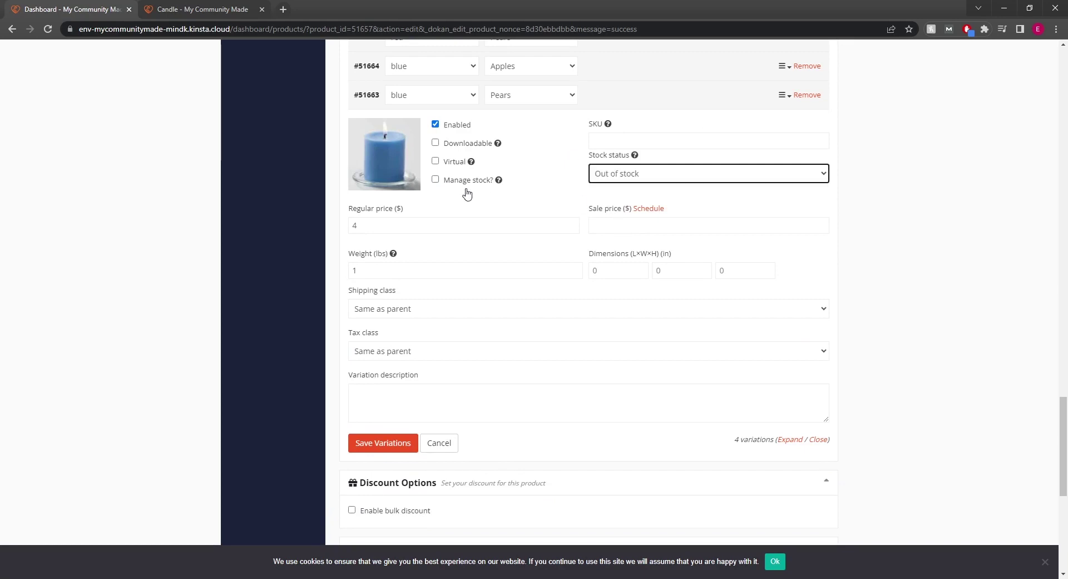
{"action": "left_click", "coordinate": [435, 179]}
Set the blue Pears variation's stock quantity to 1 and save the variations
{"action": "left_click", "coordinate": [398, 265]}
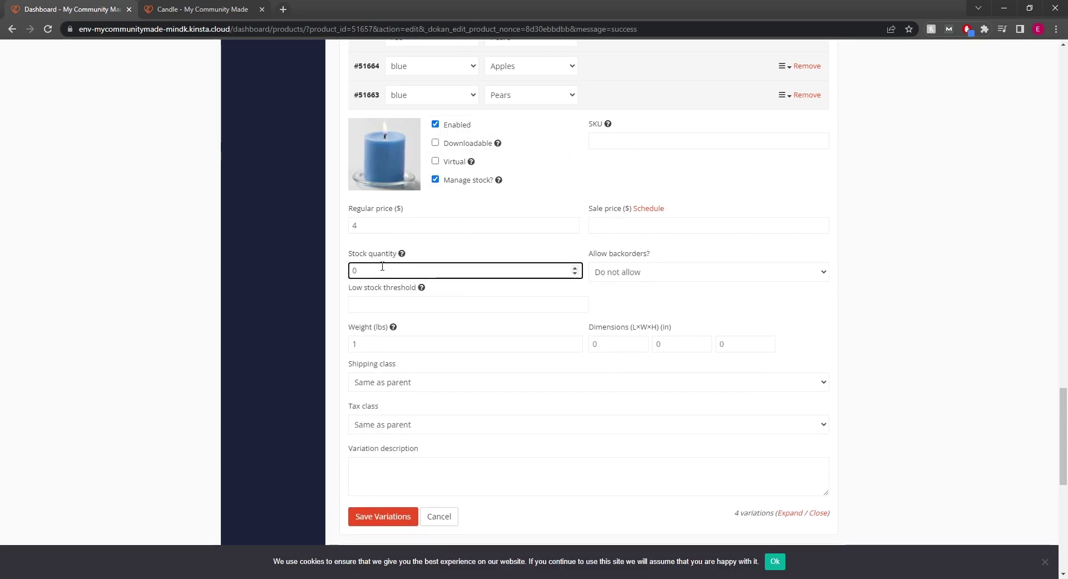
{"action": "type", "text": "1"}
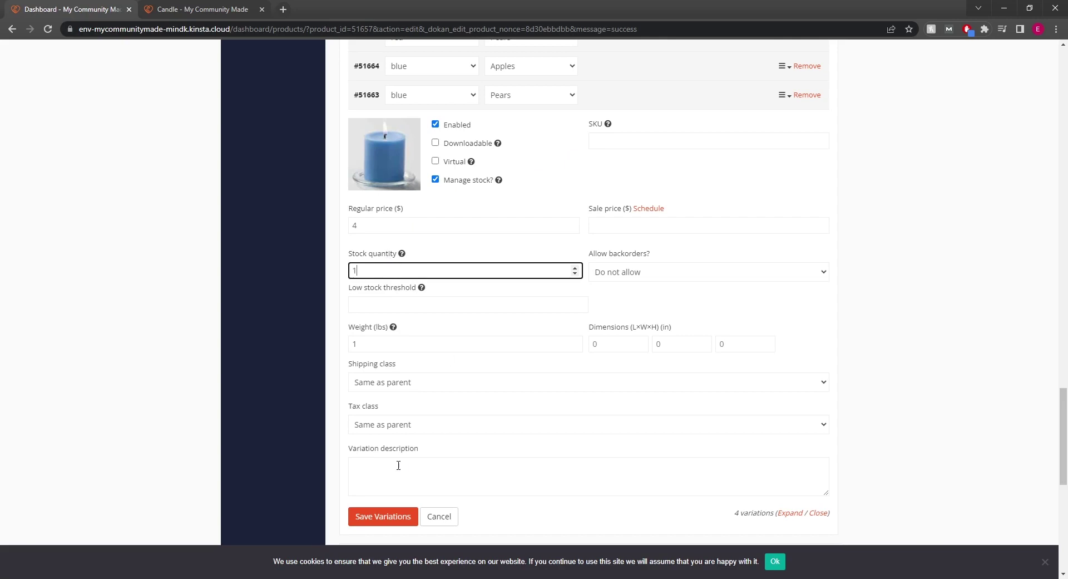
{"action": "left_click", "coordinate": [389, 516]}
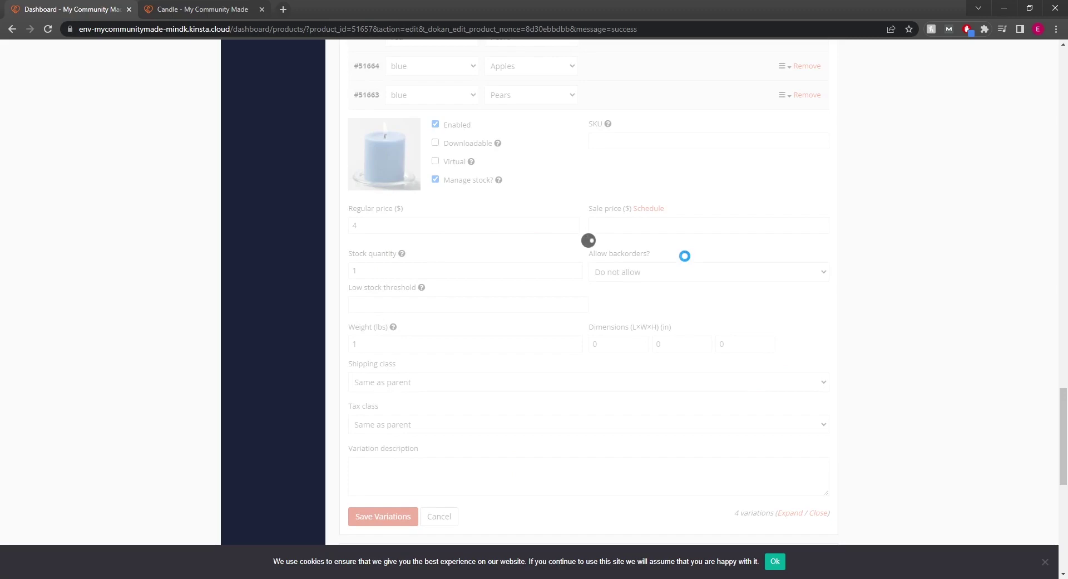
Save the Candle product from its edit page
{"action": "scroll", "coordinate": [684, 261], "scroll_direction": "down", "scroll_amount": 5}
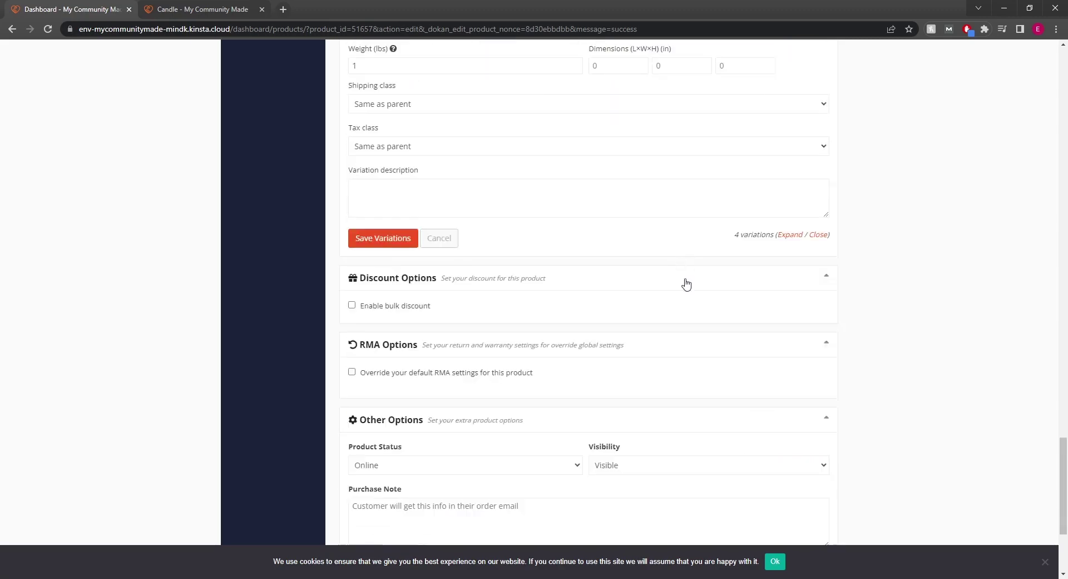
{"action": "scroll", "coordinate": [775, 296], "scroll_direction": "down", "scroll_amount": 4}
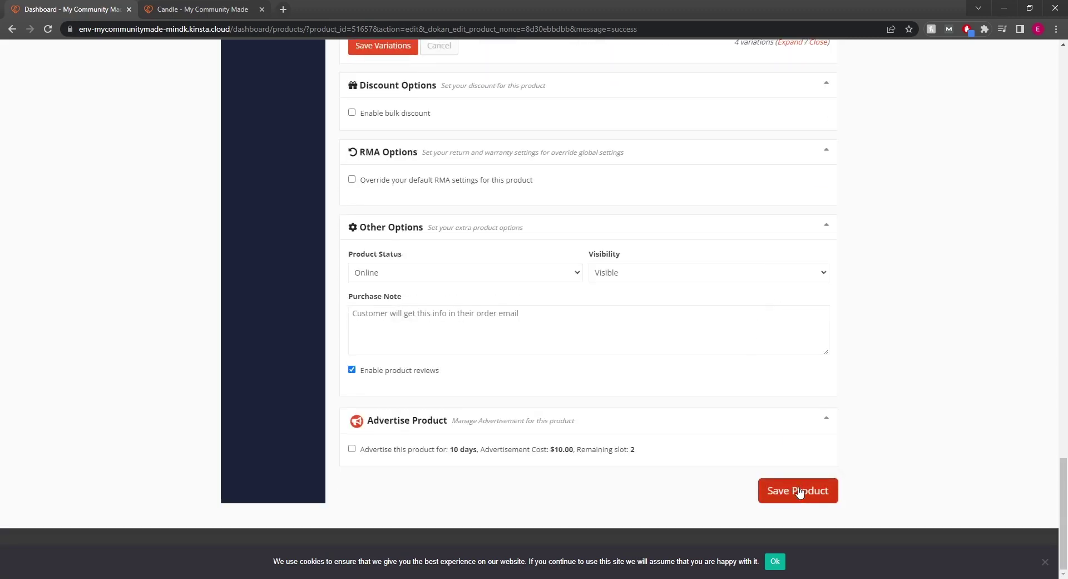
{"action": "scroll", "coordinate": [299, 306], "scroll_direction": "up", "scroll_amount": 1}
{"action": "scroll", "coordinate": [298, 310], "scroll_direction": "up", "scroll_amount": 7}
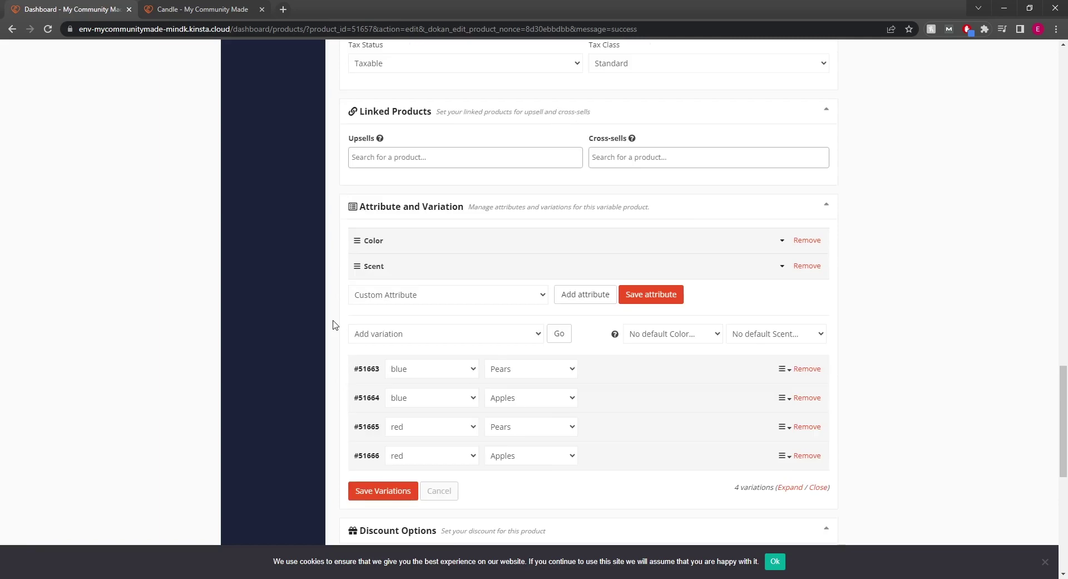
{"action": "key", "text": "F5"}
Reload the Candle product page and check the price and stock of the blue candle with the Pears scent
{"action": "left_click", "coordinate": [223, 10]}
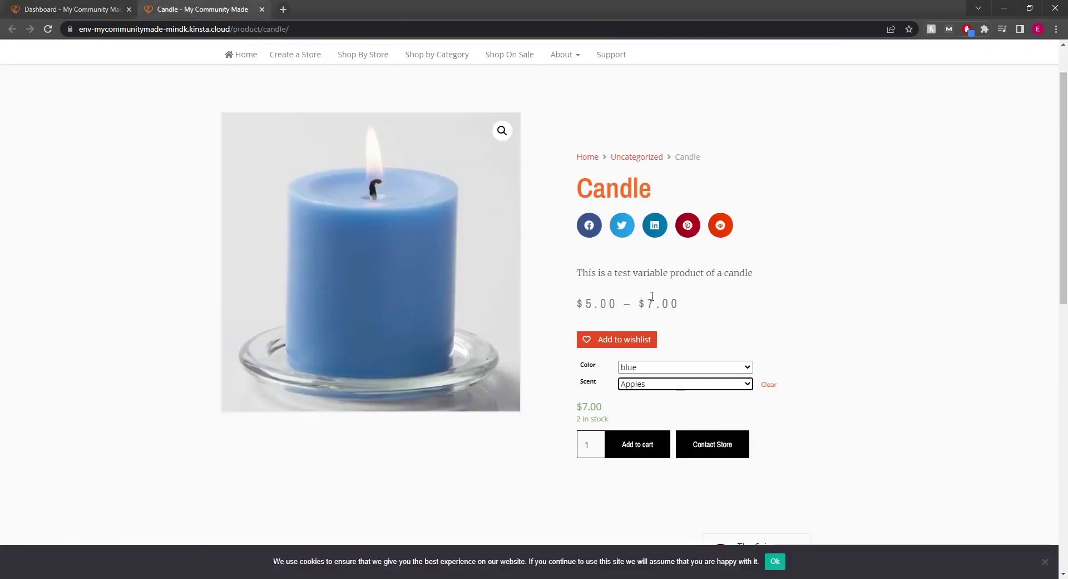
{"action": "left_click", "coordinate": [665, 385]}
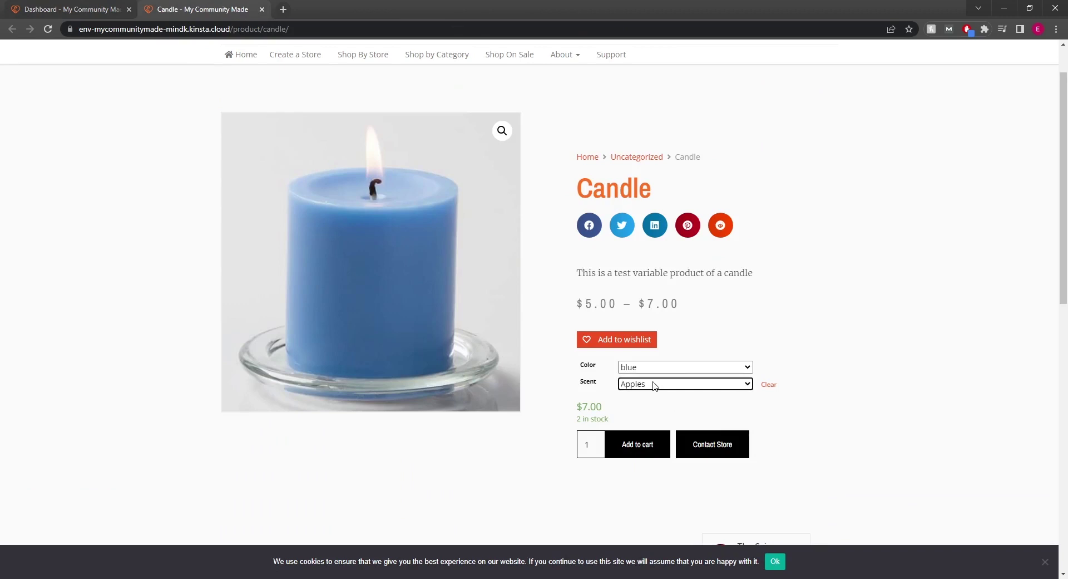
{"action": "left_click", "coordinate": [54, 28]}
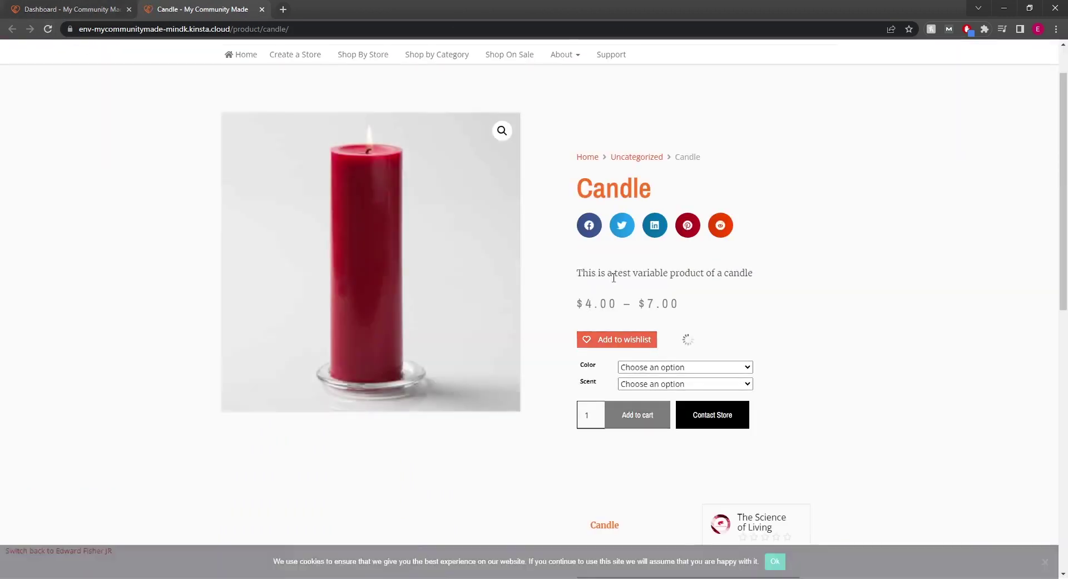
{"action": "left_click", "coordinate": [677, 368]}
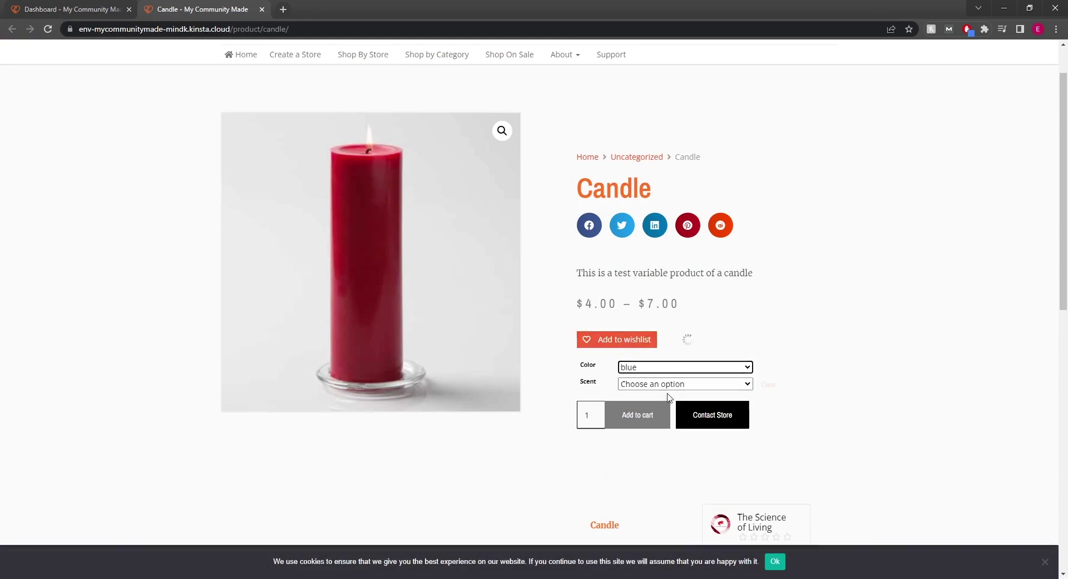
{"action": "left_click", "coordinate": [674, 391]}
{"action": "left_click", "coordinate": [662, 423]}
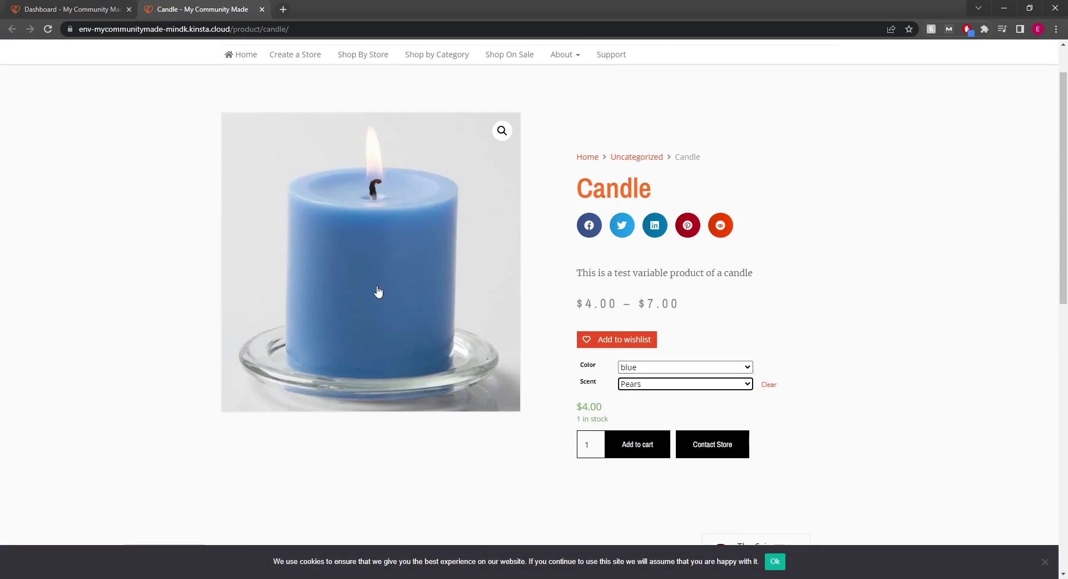
Return to the product editor and examine the red Pears variation's image, price, stock and weight settings
{"action": "left_click", "coordinate": [77, 10]}
{"action": "scroll", "coordinate": [584, 204], "scroll_direction": "down", "scroll_amount": 20}
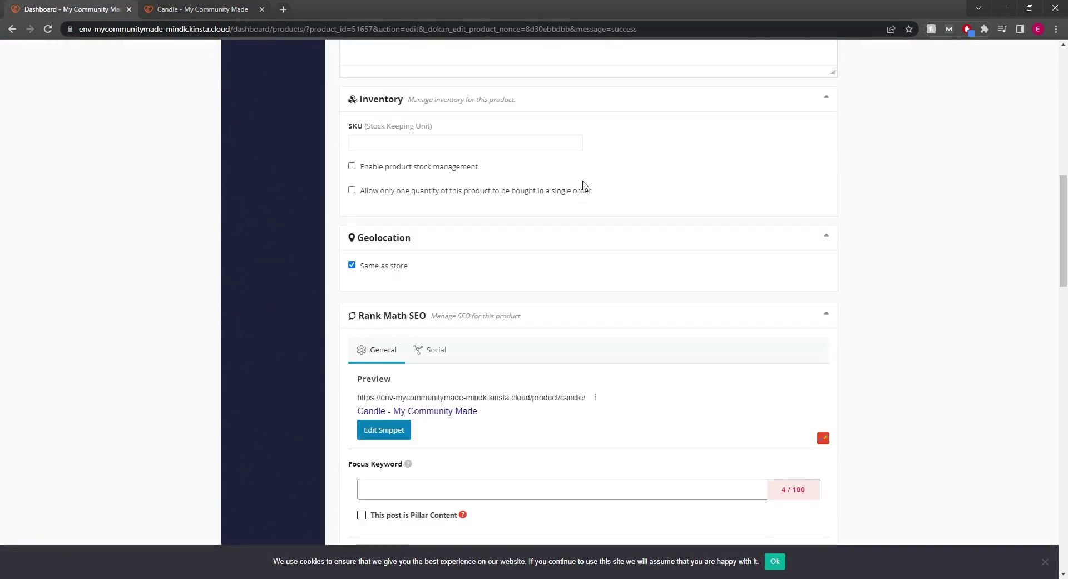
{"action": "scroll", "coordinate": [578, 208], "scroll_direction": "down", "scroll_amount": 5}
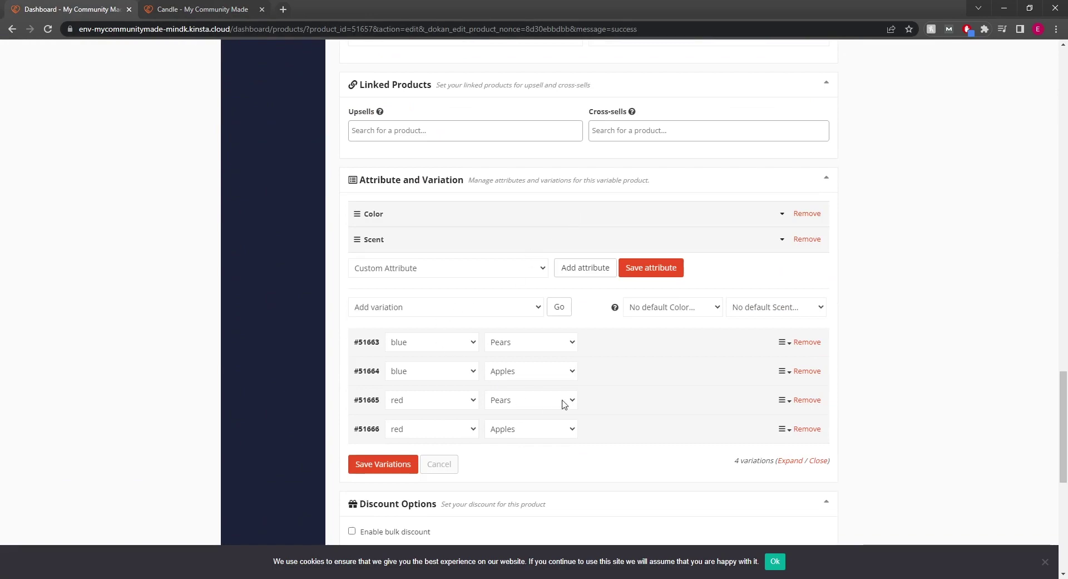
{"action": "scroll", "coordinate": [548, 399], "scroll_direction": "down", "scroll_amount": 3}
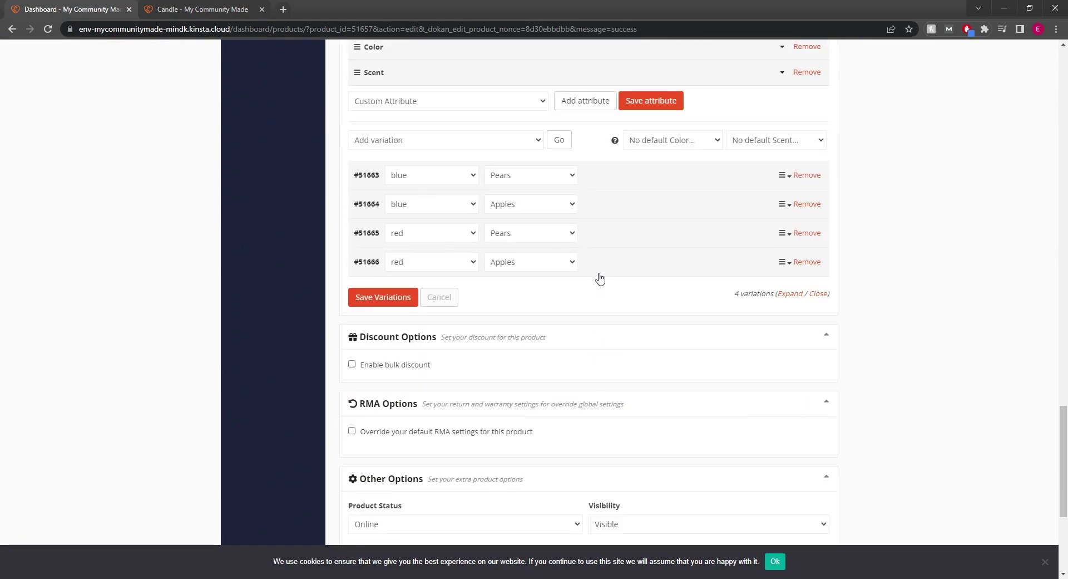
{"action": "left_click", "coordinate": [622, 238]}
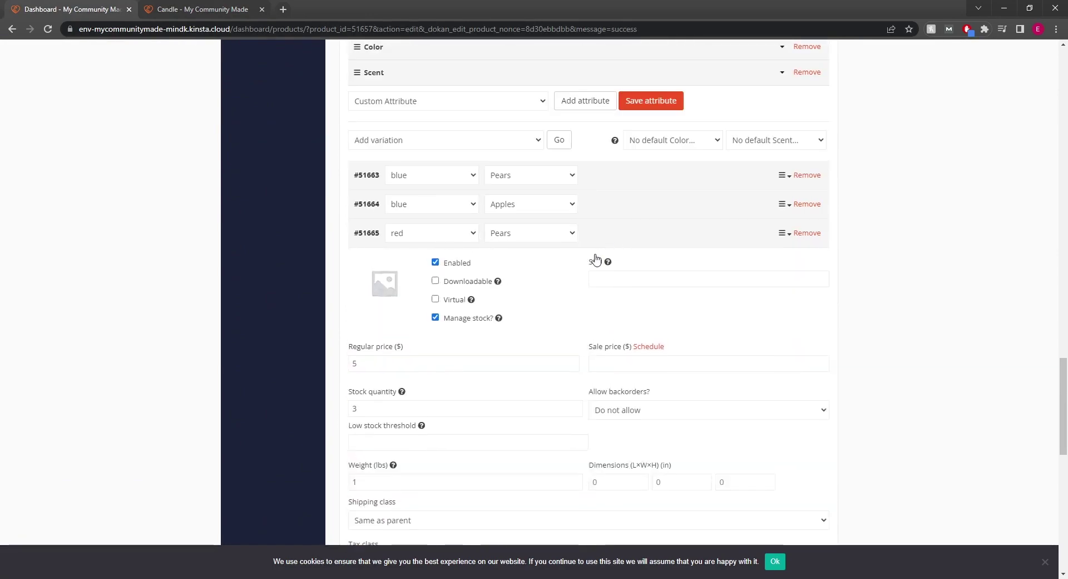
{"action": "scroll", "coordinate": [525, 290], "scroll_direction": "down", "scroll_amount": 2}
{"action": "scroll", "coordinate": [453, 279], "scroll_direction": "down", "scroll_amount": 3}
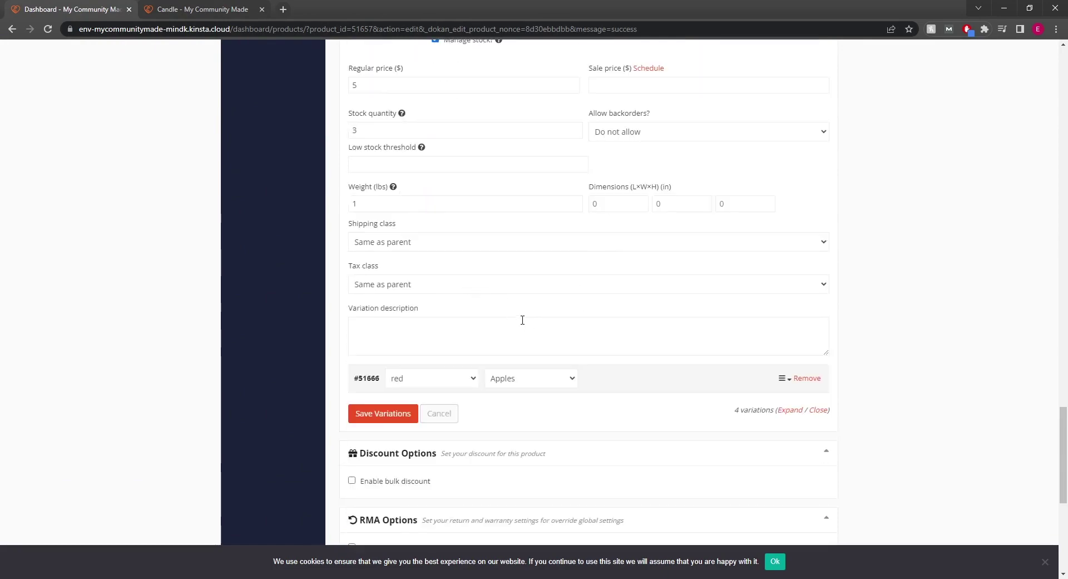
{"action": "scroll", "coordinate": [523, 318], "scroll_direction": "up", "scroll_amount": 5}
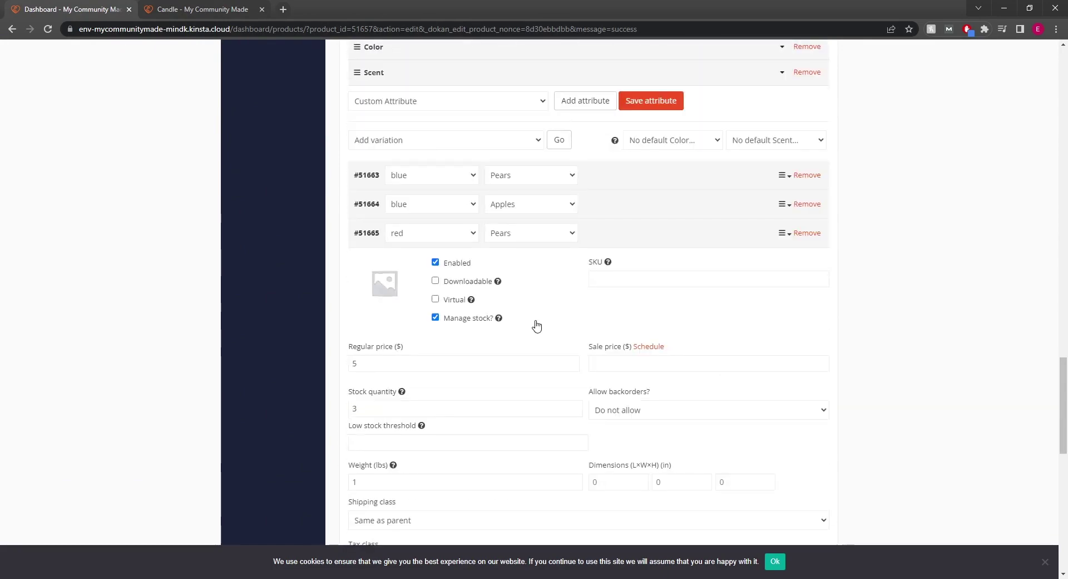
{"action": "left_click", "coordinate": [615, 238]}
Set the blue Pears variation's sale price to $2 and save the product
{"action": "left_click", "coordinate": [612, 186]}
{"action": "scroll", "coordinate": [532, 314], "scroll_direction": "down", "scroll_amount": 2}
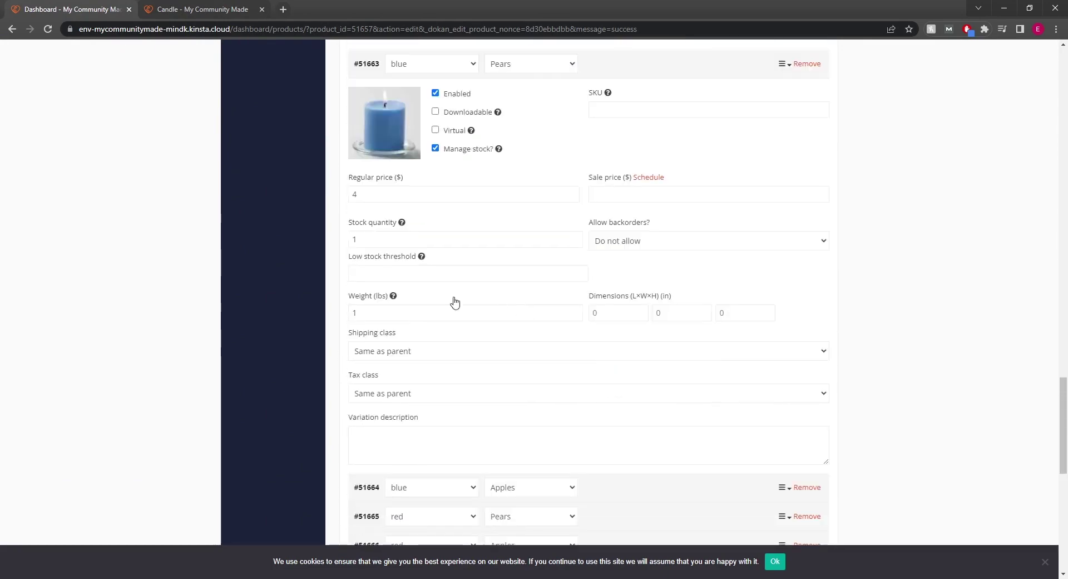
{"action": "scroll", "coordinate": [439, 295], "scroll_direction": "up", "scroll_amount": 1}
{"action": "scroll", "coordinate": [651, 285], "scroll_direction": "up", "scroll_amount": 2}
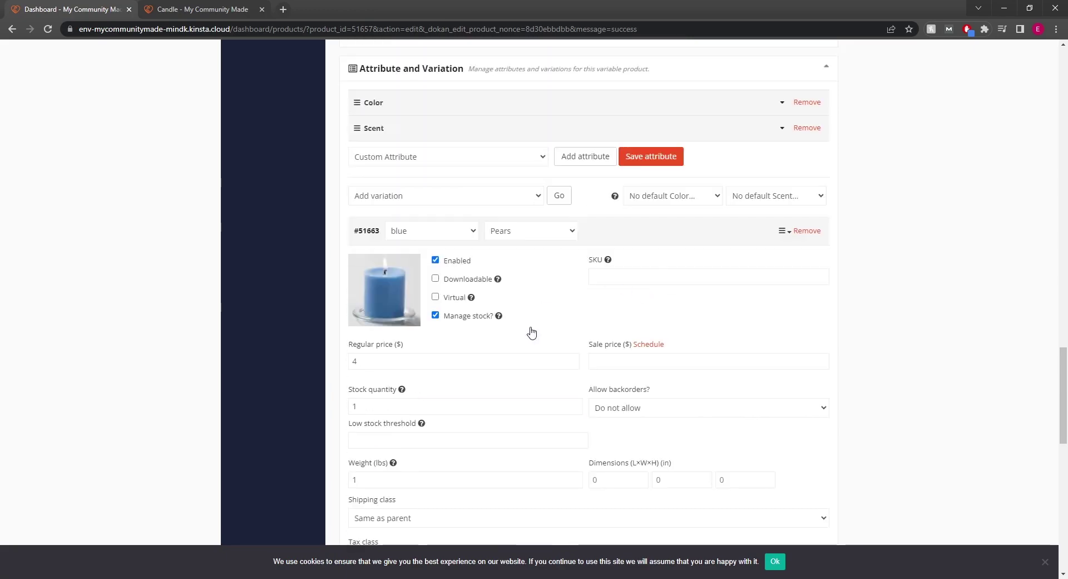
{"action": "left_click", "coordinate": [598, 360]}
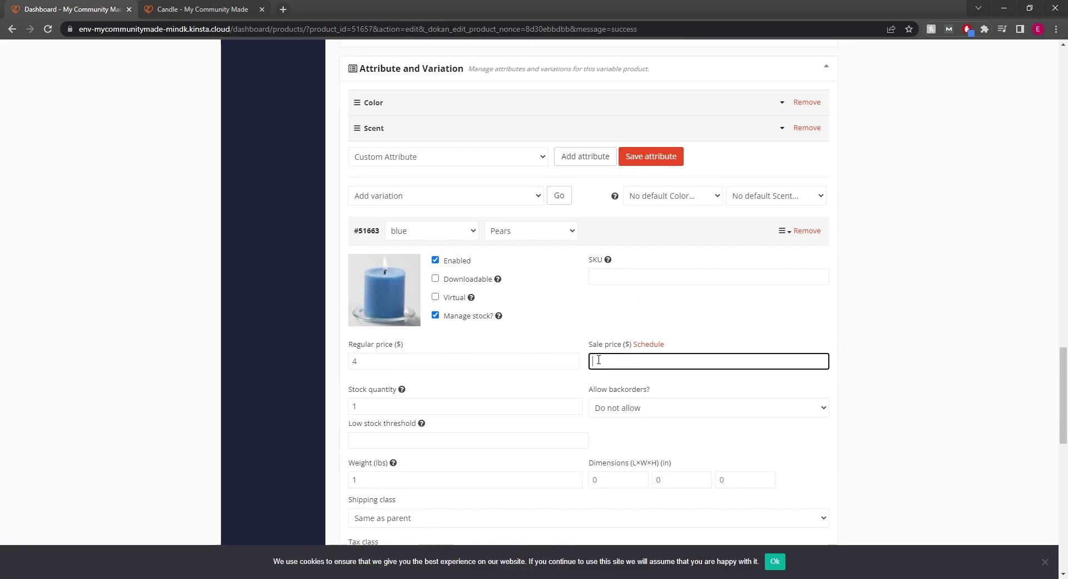
{"action": "scroll", "coordinate": [599, 361], "scroll_direction": "down", "scroll_amount": 6}
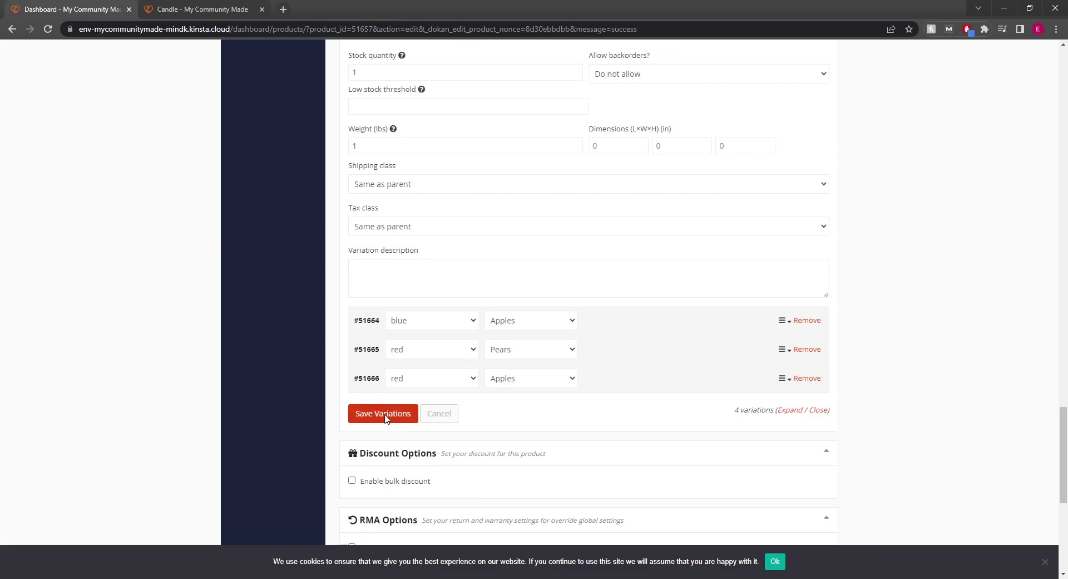
{"action": "scroll", "coordinate": [387, 419], "scroll_direction": "up", "scroll_amount": 3}
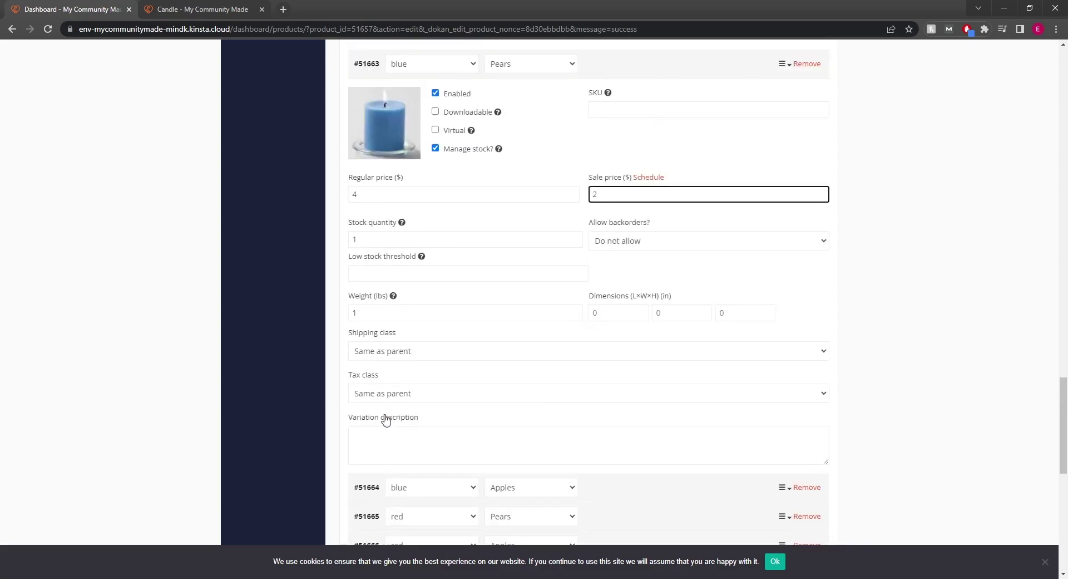
{"action": "scroll", "coordinate": [387, 419], "scroll_direction": "down", "scroll_amount": 10}
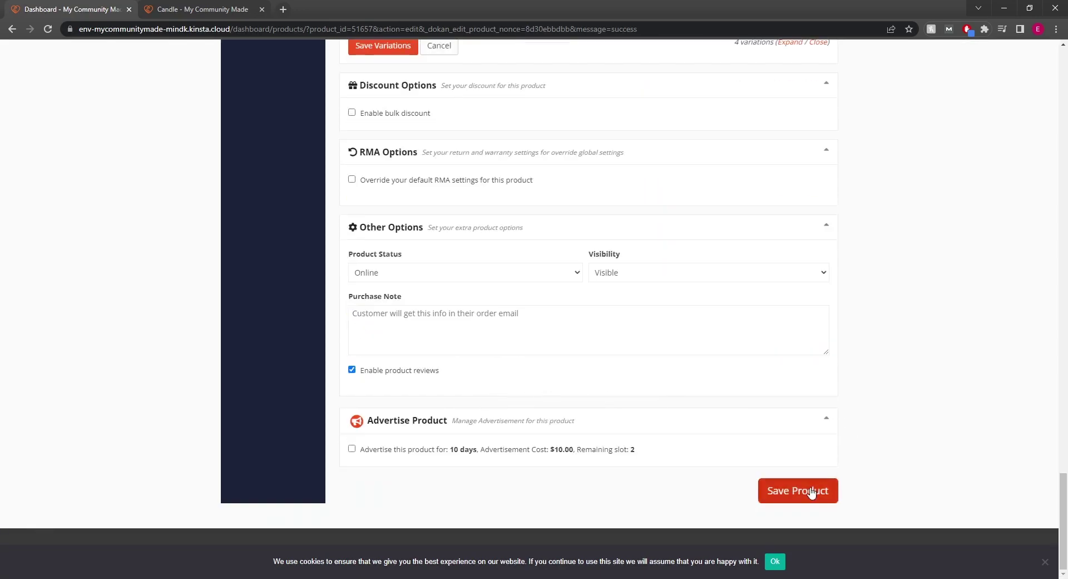
{"action": "left_click", "coordinate": [809, 491]}
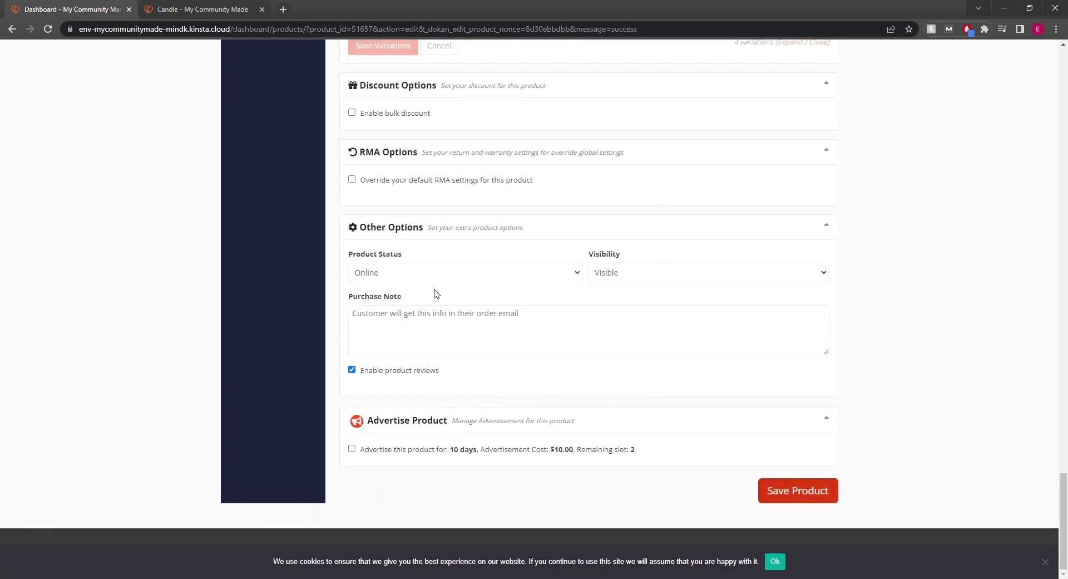
{"action": "scroll", "coordinate": [435, 292], "scroll_direction": "up", "scroll_amount": 10}
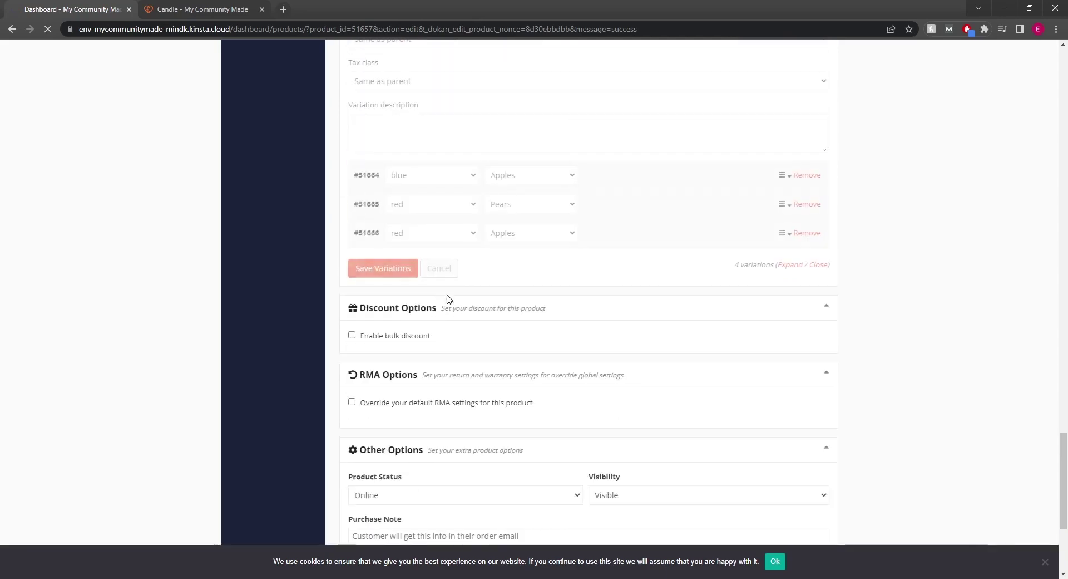
{"action": "scroll", "coordinate": [454, 304], "scroll_direction": "down", "scroll_amount": 9}
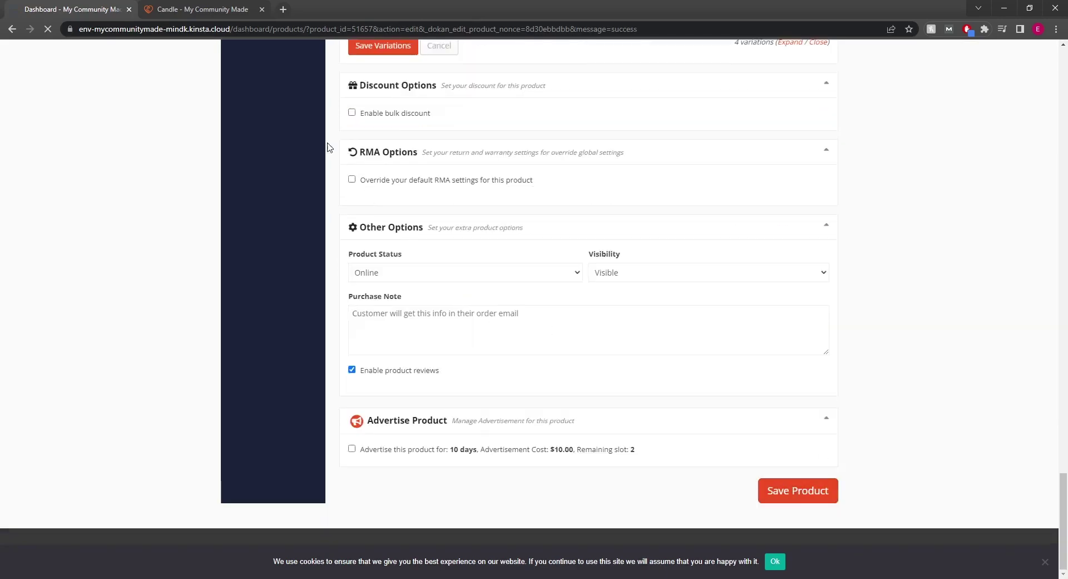
Reload the product page and compare the price and stock of the blue Pears and red Pears combinations
{"action": "left_click", "coordinate": [209, 11]}
{"action": "left_click", "coordinate": [51, 33]}
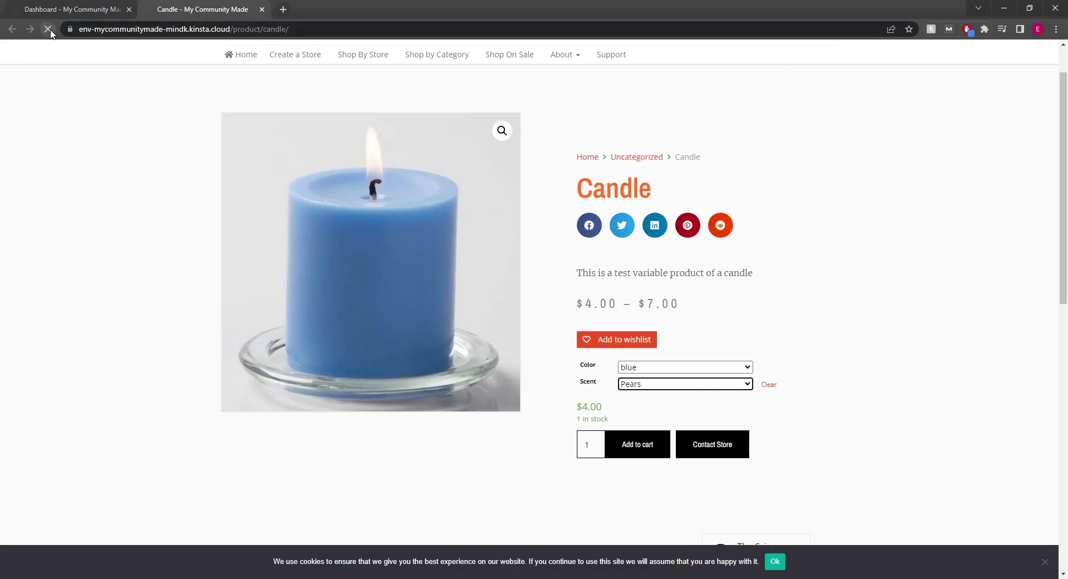
{"action": "left_click", "coordinate": [677, 372]}
{"action": "left_click", "coordinate": [667, 399]}
{"action": "left_click", "coordinate": [666, 383]}
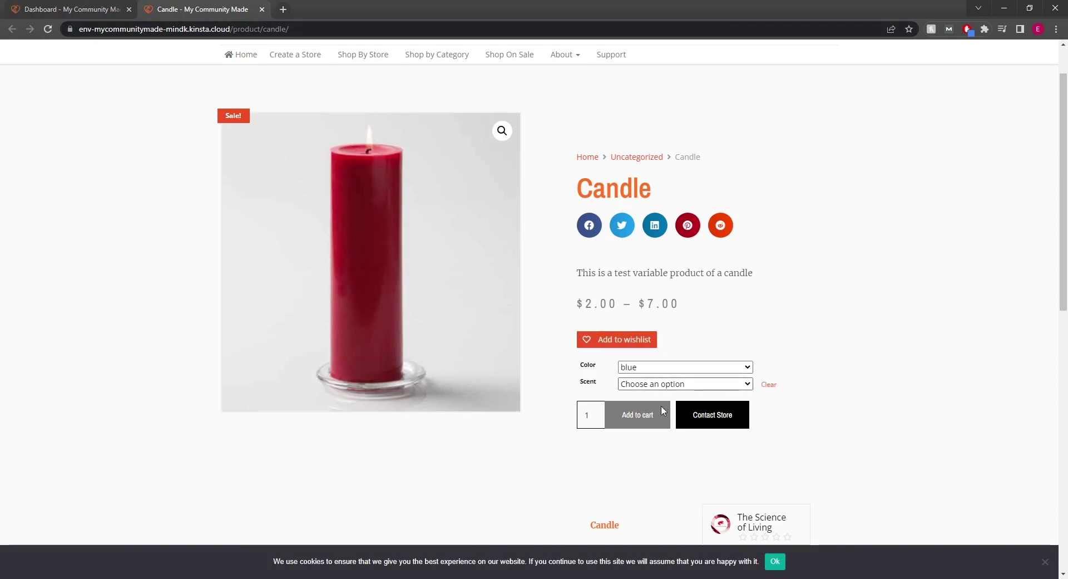
{"action": "left_click", "coordinate": [662, 421]}
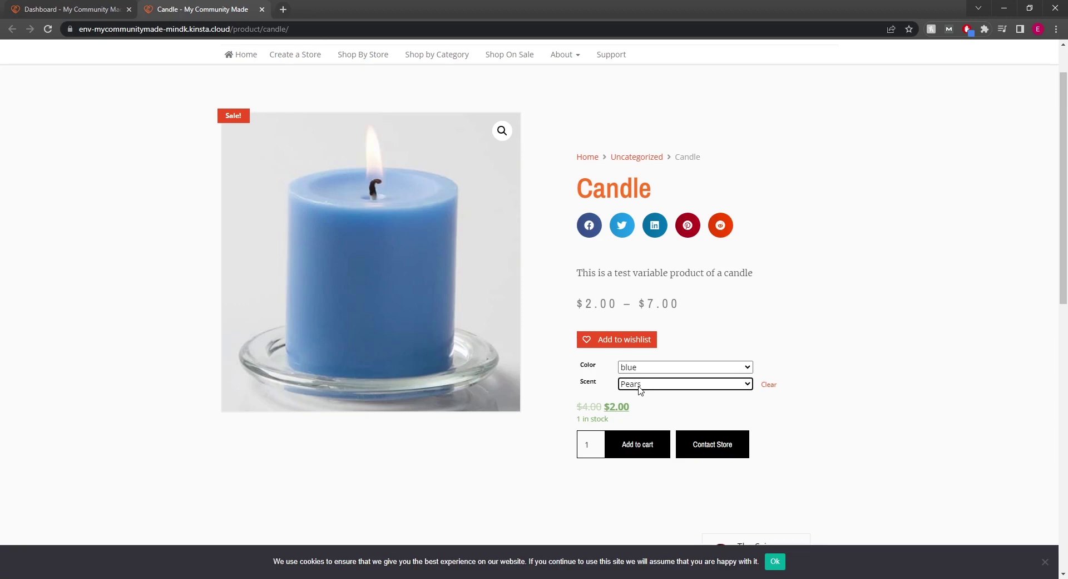
{"action": "key", "text": "shift+Tab"}
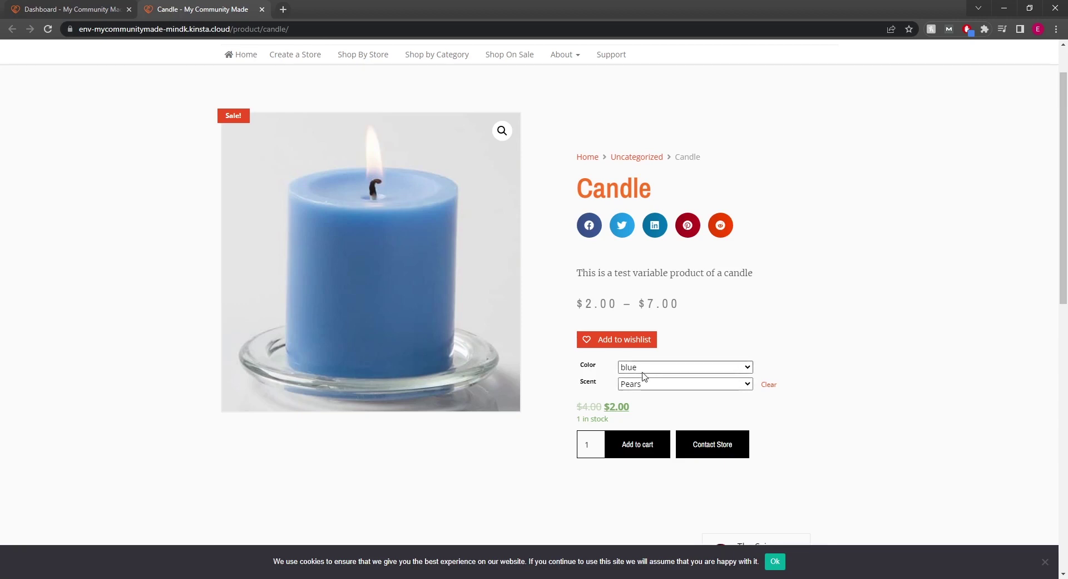
{"action": "key", "text": "Down"}
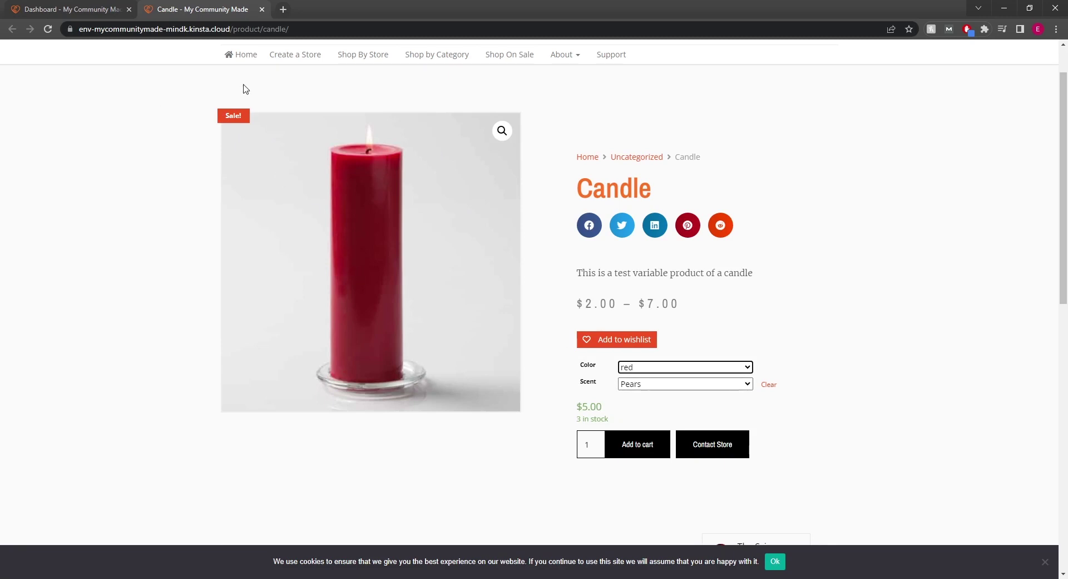
Return to the product editor and examine the Scent and Color attributes in the variation settings
{"action": "left_click", "coordinate": [67, 9]}
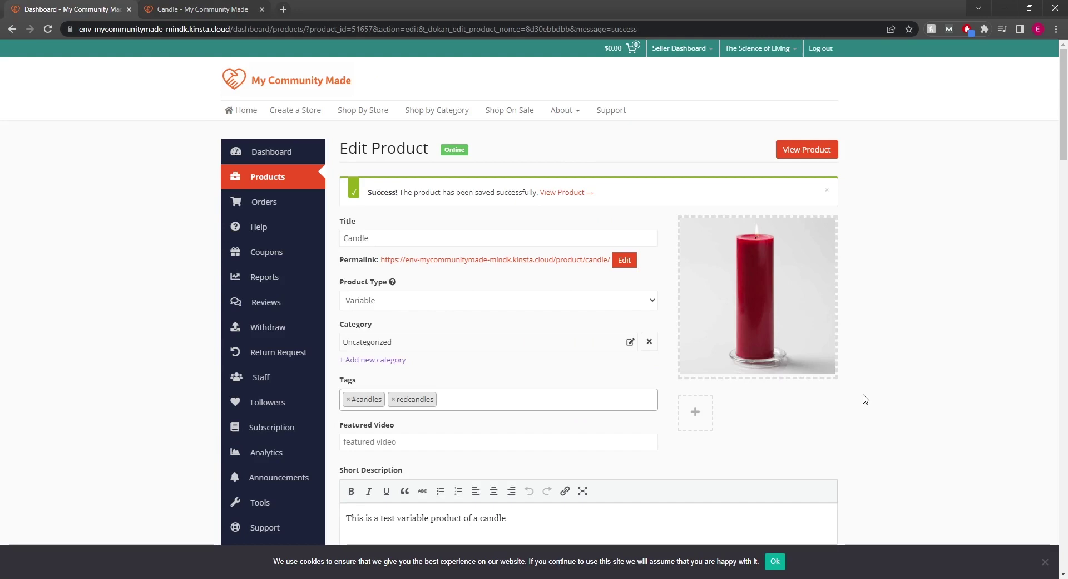
{"action": "scroll", "coordinate": [865, 399], "scroll_direction": "down", "scroll_amount": 15}
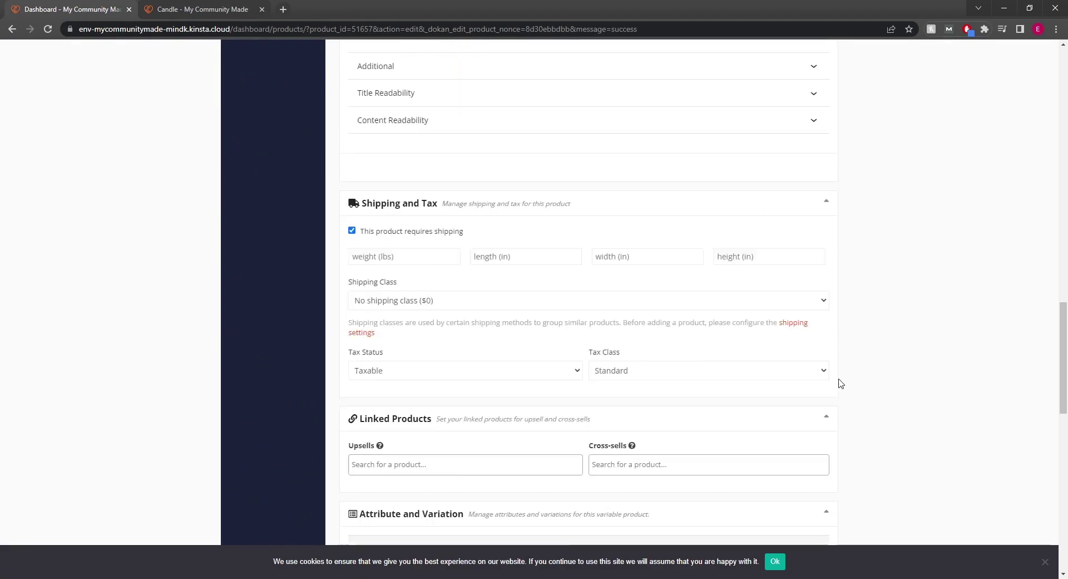
{"action": "scroll", "coordinate": [833, 368], "scroll_direction": "down", "scroll_amount": 2}
{"action": "left_click", "coordinate": [455, 297]}
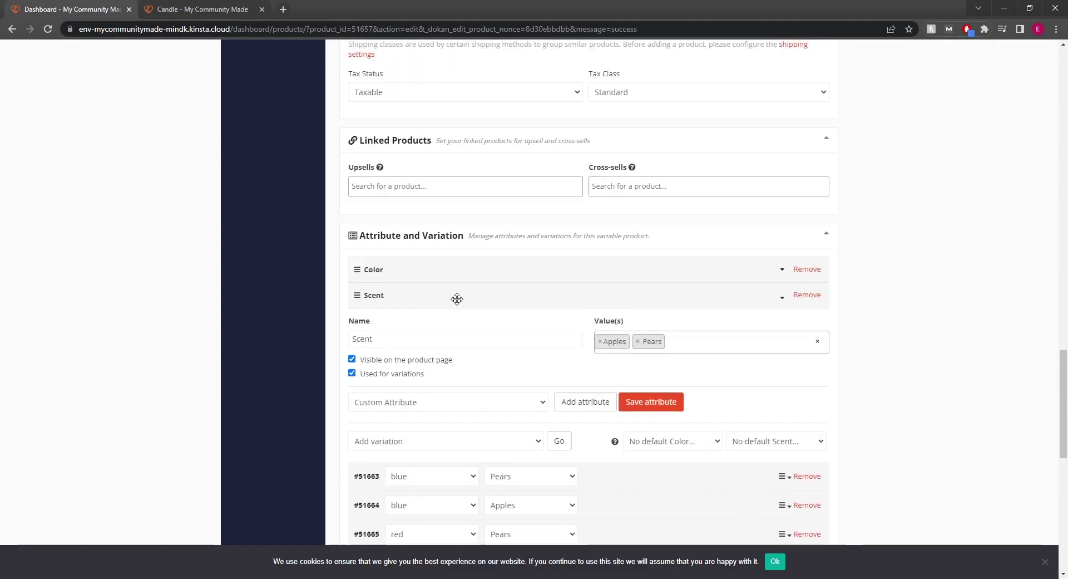
{"action": "left_click", "coordinate": [474, 286]}
{"action": "left_click", "coordinate": [476, 272]}
{"action": "left_click", "coordinate": [475, 273]}
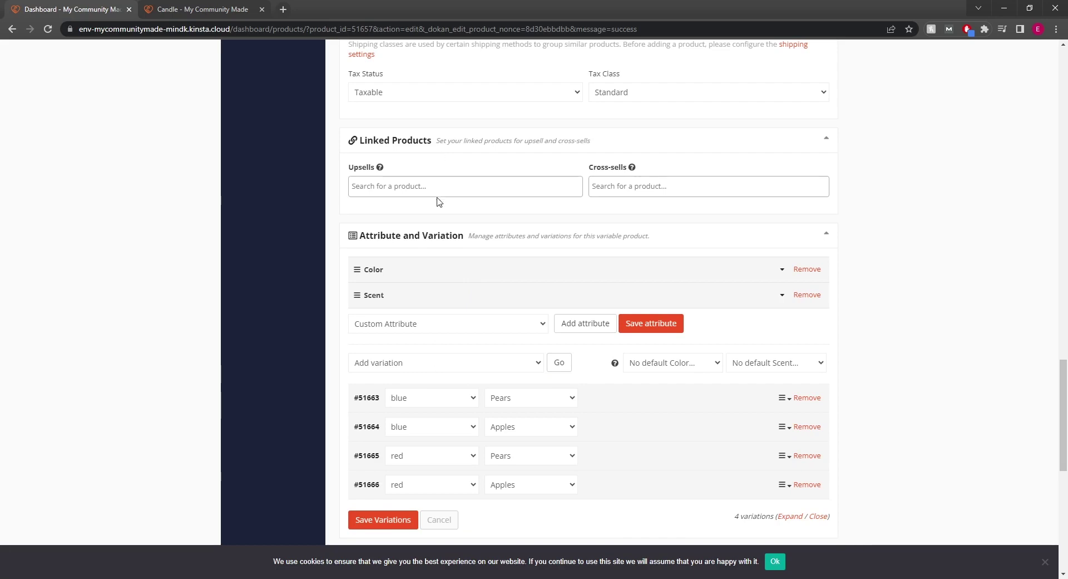
Bulk-set the regular price of all Candle variations to 5
{"action": "left_click", "coordinate": [434, 229]}
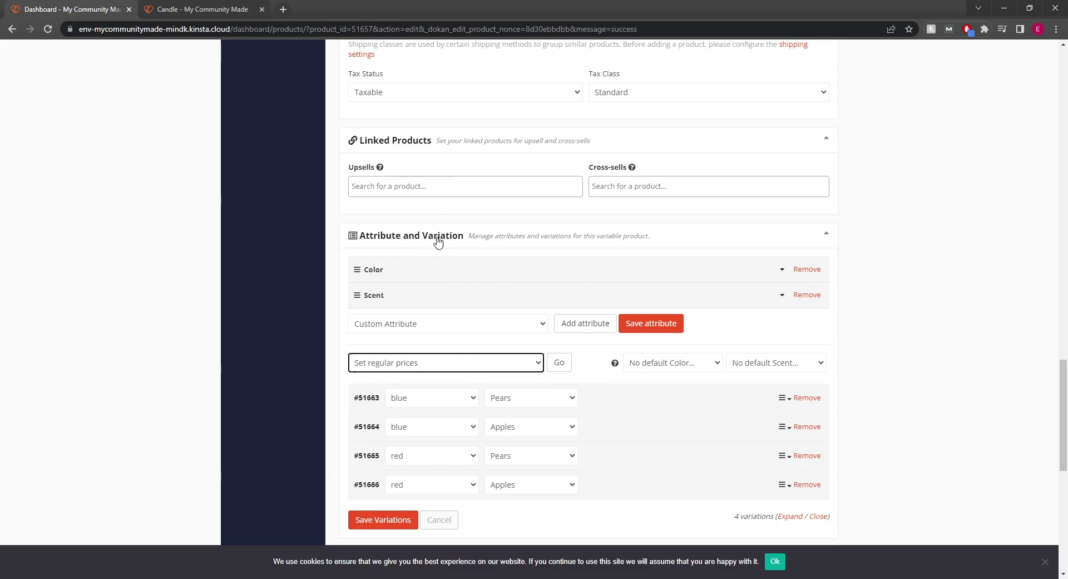
{"action": "left_click", "coordinate": [563, 362]}
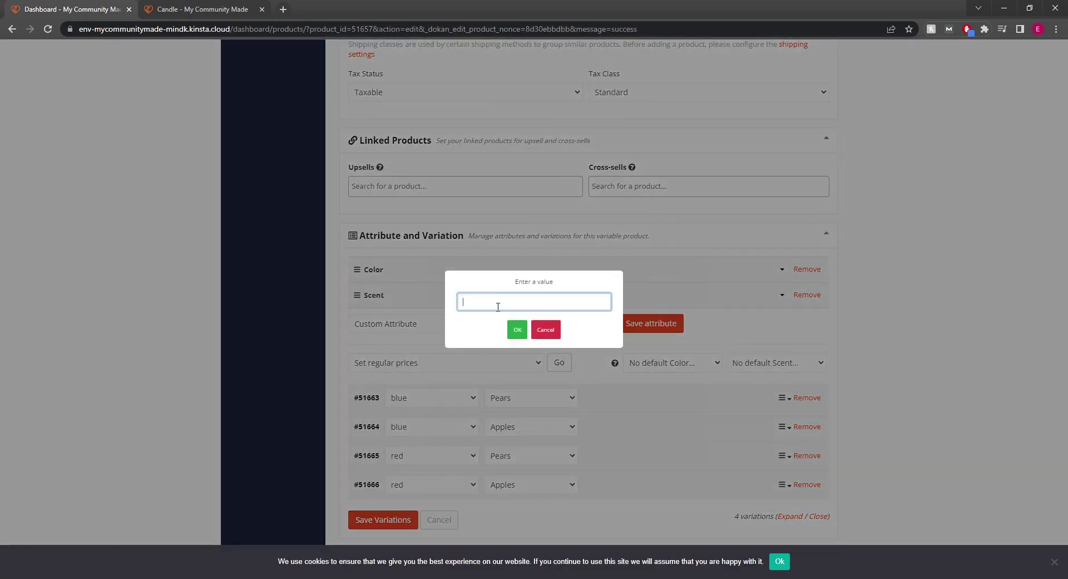
{"action": "type", "text": "5"}
{"action": "left_click", "coordinate": [517, 329]}
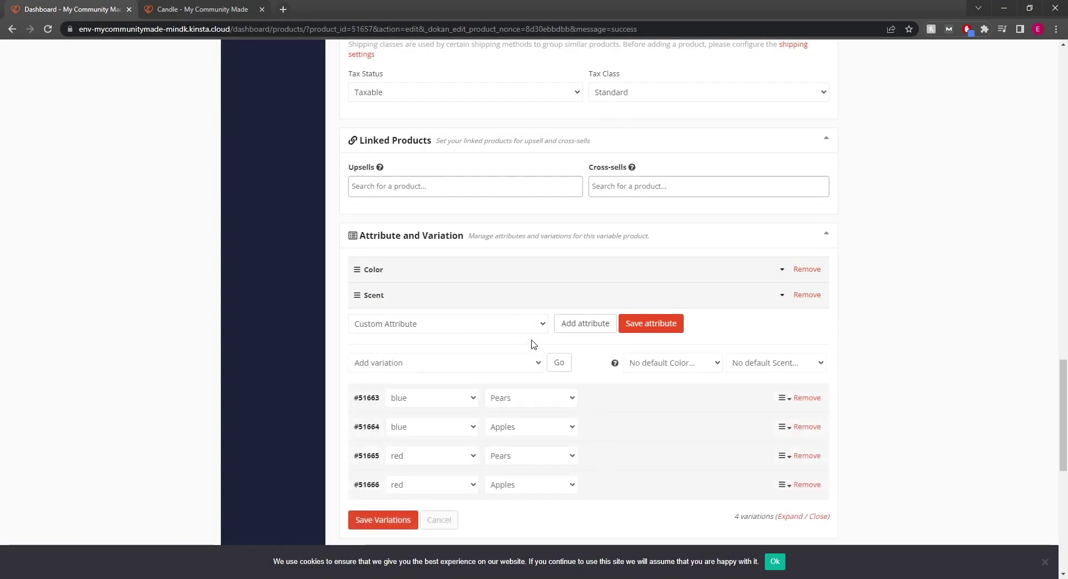
Examine the regular price in the blue Pears, blue Apples and red Pears variations
{"action": "left_click", "coordinate": [607, 400]}
{"action": "scroll", "coordinate": [607, 399], "scroll_direction": "down", "scroll_amount": 2}
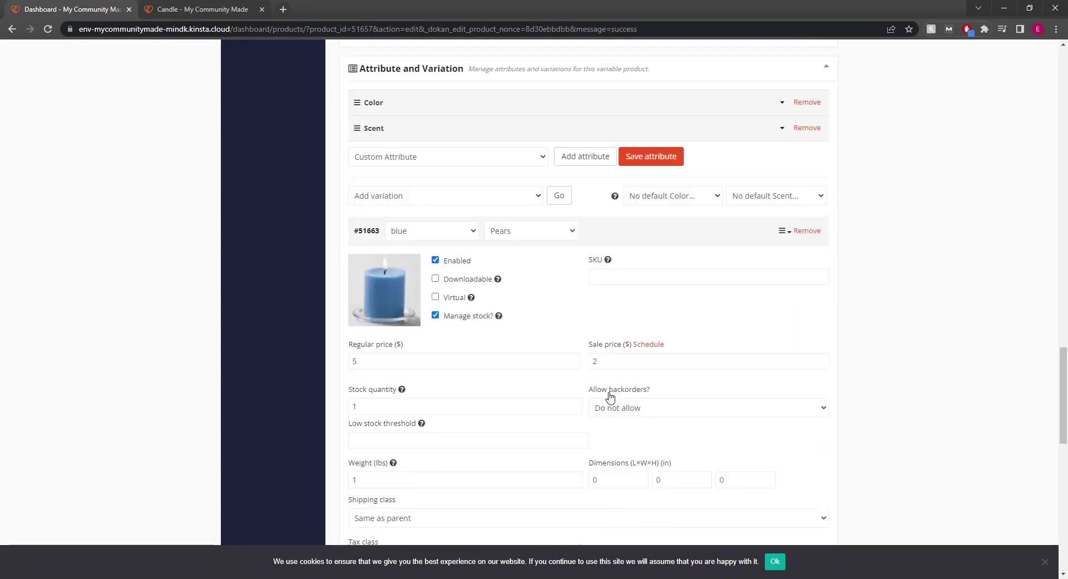
{"action": "left_click", "coordinate": [634, 236]}
{"action": "left_click", "coordinate": [629, 264]}
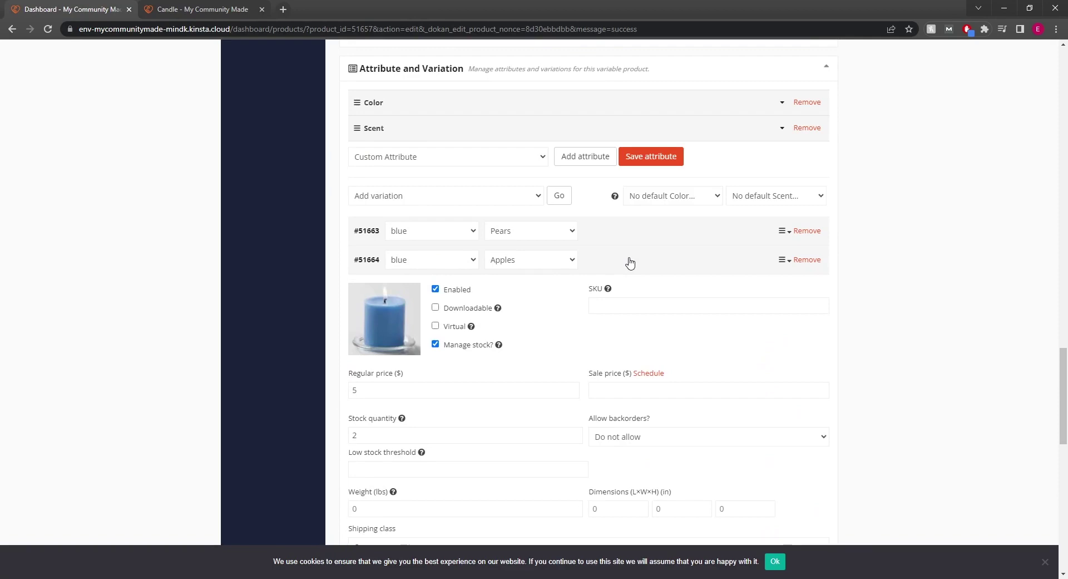
{"action": "left_click", "coordinate": [629, 263]}
{"action": "left_click", "coordinate": [626, 299]}
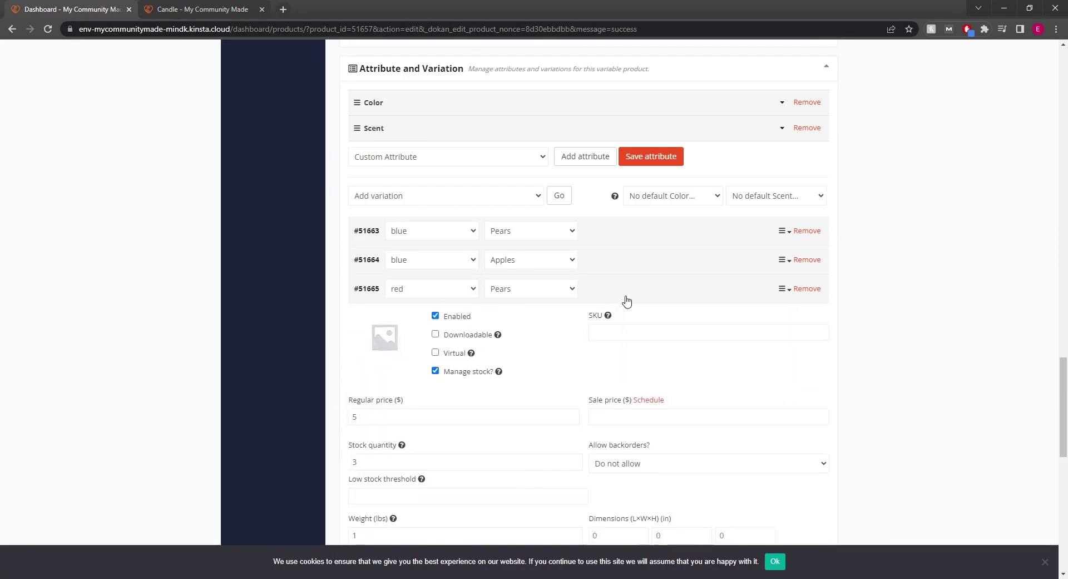
{"action": "left_click", "coordinate": [626, 301]}
{"action": "scroll", "coordinate": [543, 286], "scroll_direction": "up", "scroll_amount": 1}
{"action": "scroll", "coordinate": [467, 301], "scroll_direction": "up", "scroll_amount": 1}
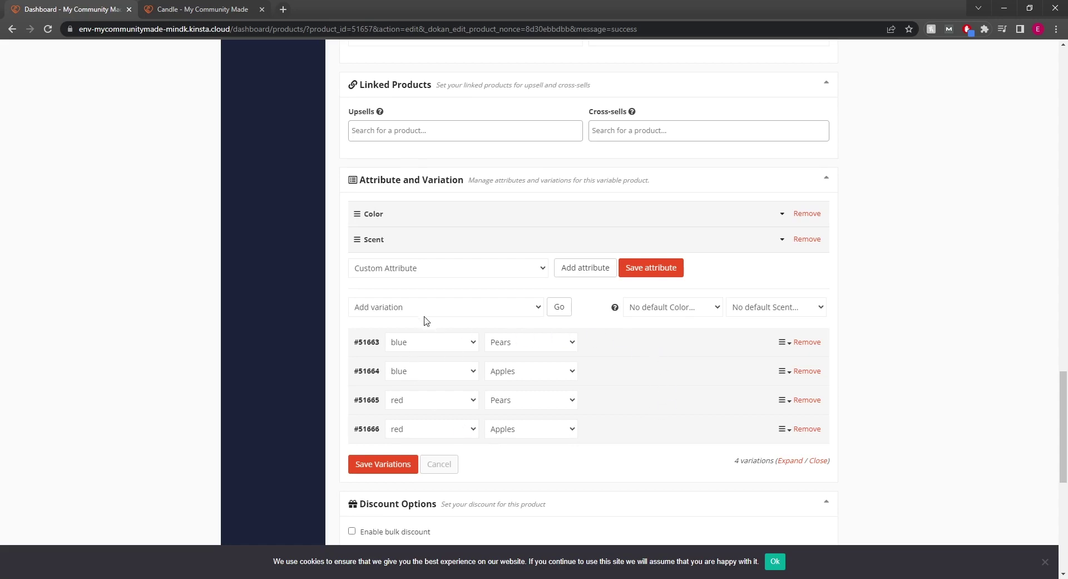
Bulk-set the sale price of all Candle variations to 2
{"action": "scroll", "coordinate": [463, 317], "scroll_direction": "down", "scroll_amount": 1}
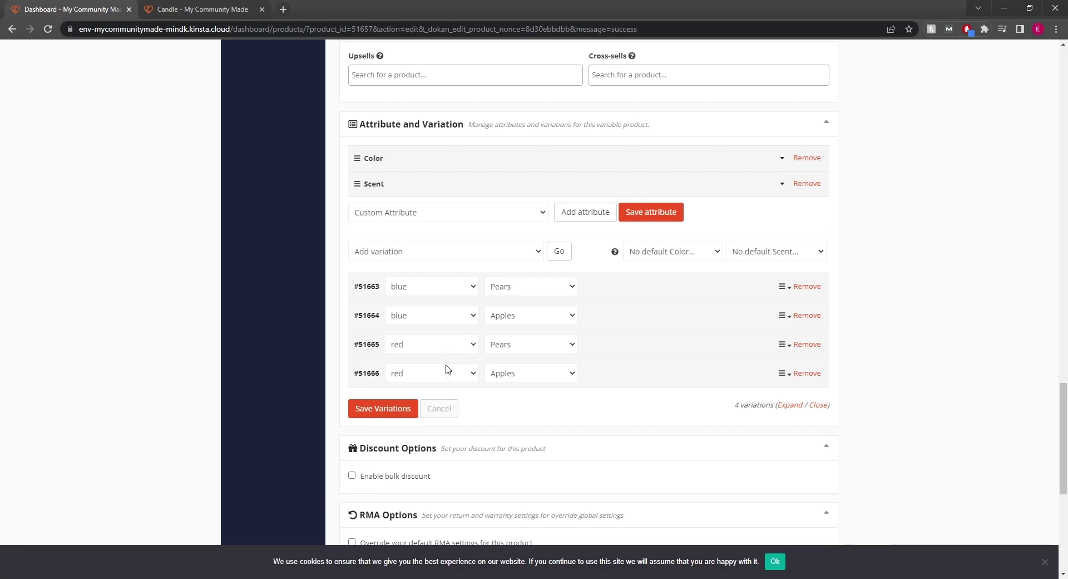
{"action": "left_click", "coordinate": [437, 395]}
{"action": "left_click", "coordinate": [559, 251]}
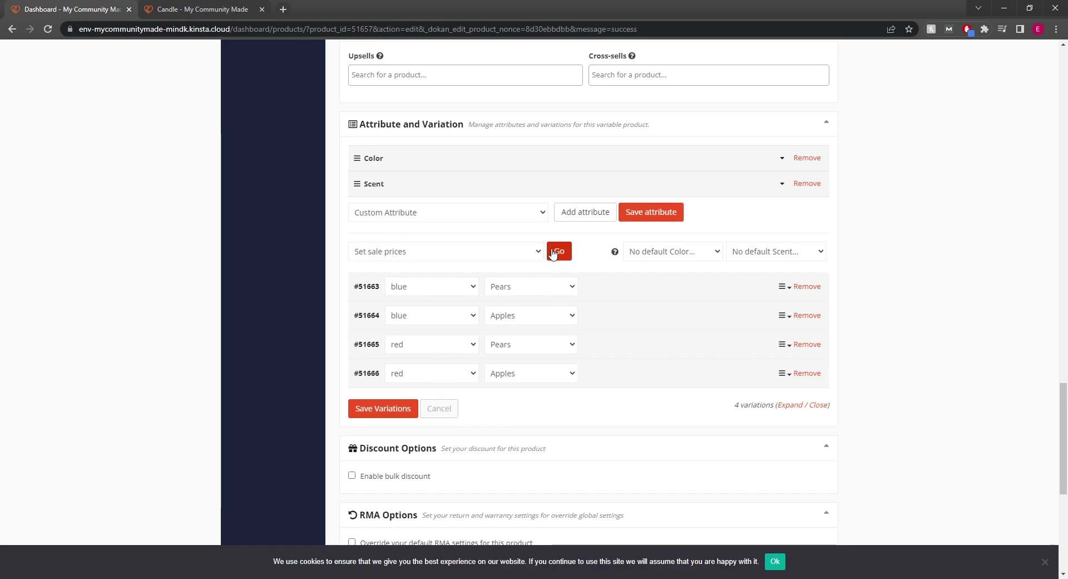
{"action": "type", "text": "2"}
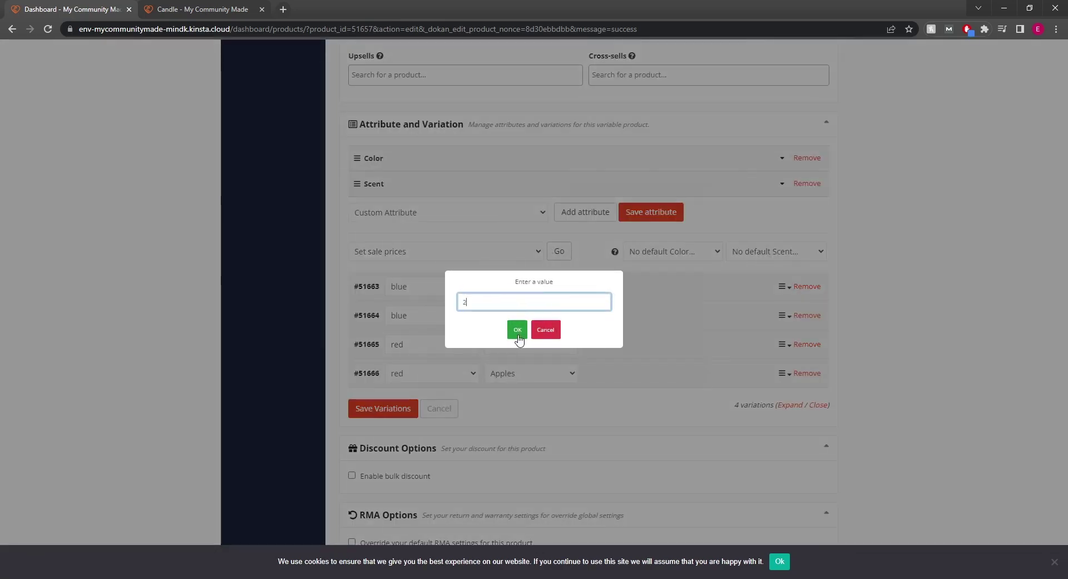
{"action": "left_click", "coordinate": [518, 329]}
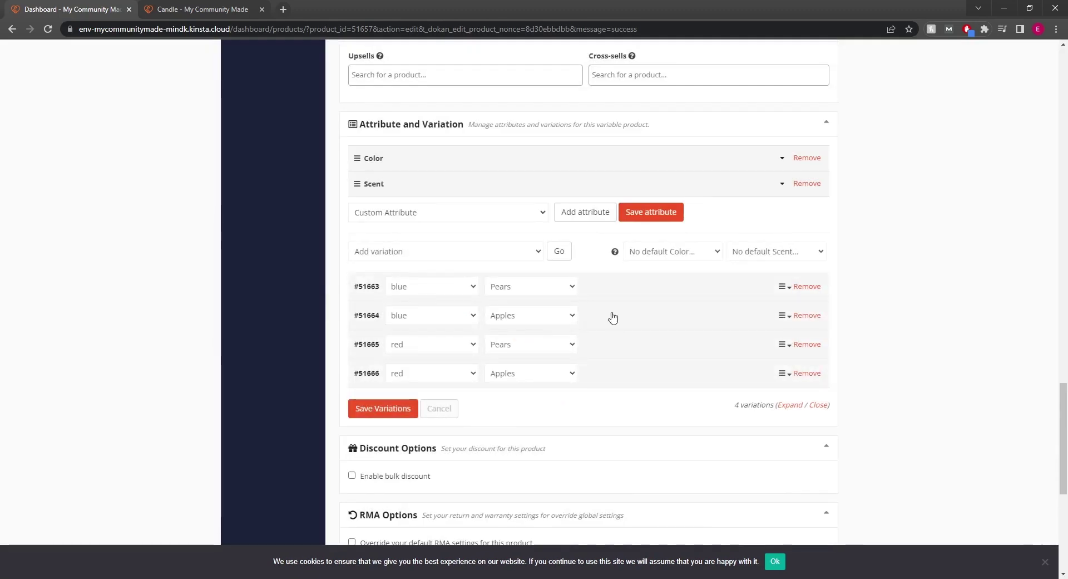
Check the sale price in the blue Apples variation and save the product
{"action": "left_click", "coordinate": [613, 317]}
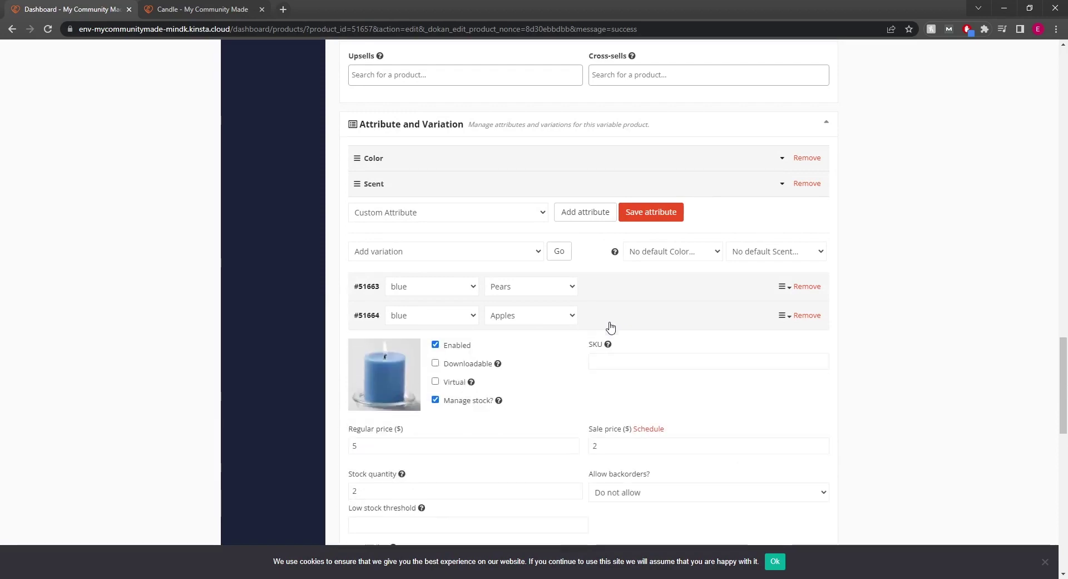
{"action": "scroll", "coordinate": [612, 316], "scroll_direction": "down", "scroll_amount": 2}
{"action": "left_click", "coordinate": [624, 206]}
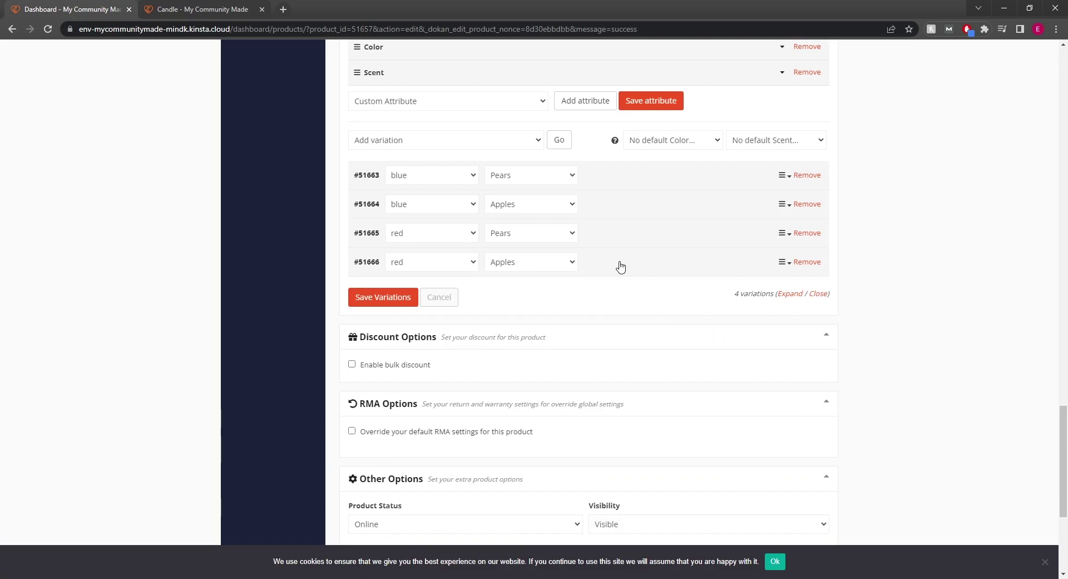
{"action": "scroll", "coordinate": [622, 278], "scroll_direction": "down", "scroll_amount": 2}
{"action": "scroll", "coordinate": [622, 282], "scroll_direction": "down", "scroll_amount": 2}
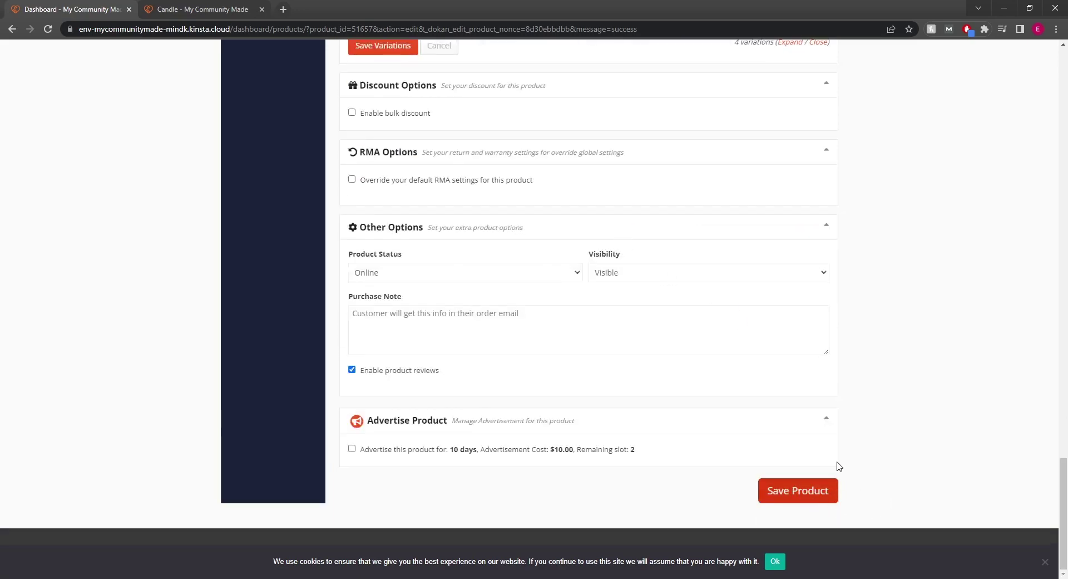
{"action": "left_click", "coordinate": [833, 479]}
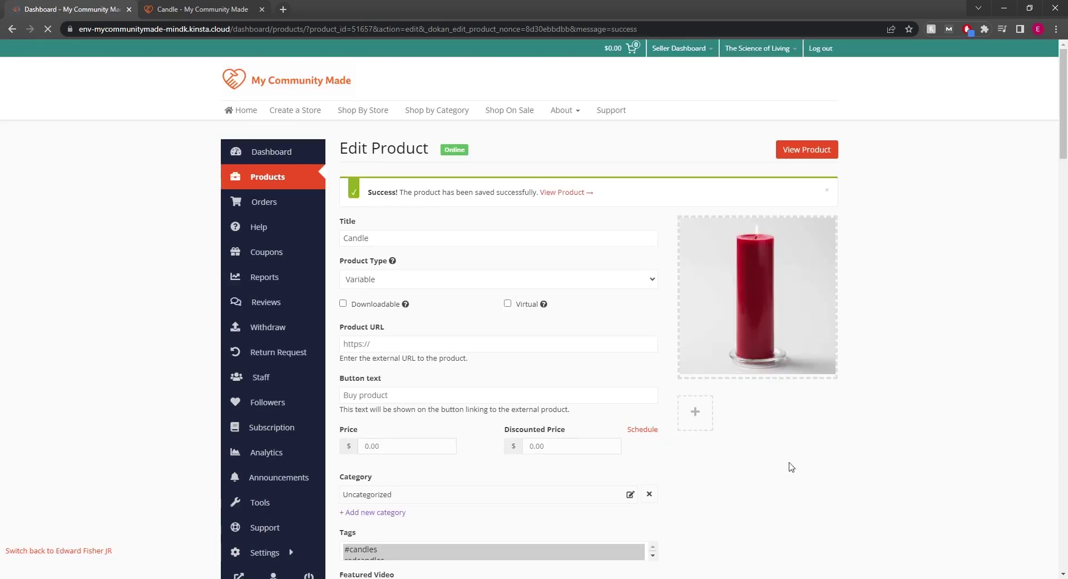
Reload the Candle product page and check the price of the red color with Apples scent combination
{"action": "left_click", "coordinate": [201, 9]}
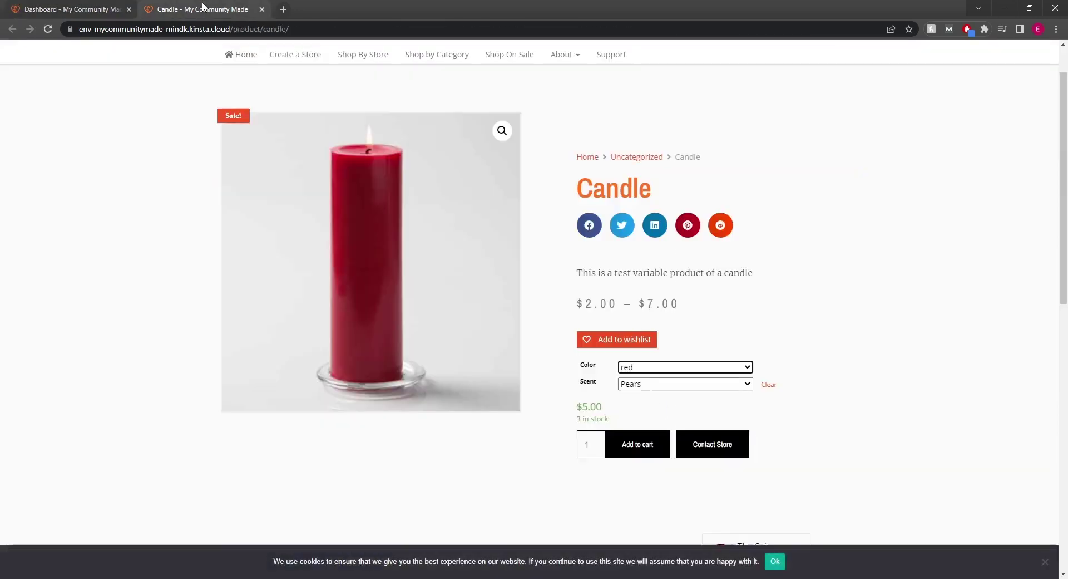
{"action": "left_click", "coordinate": [48, 29]}
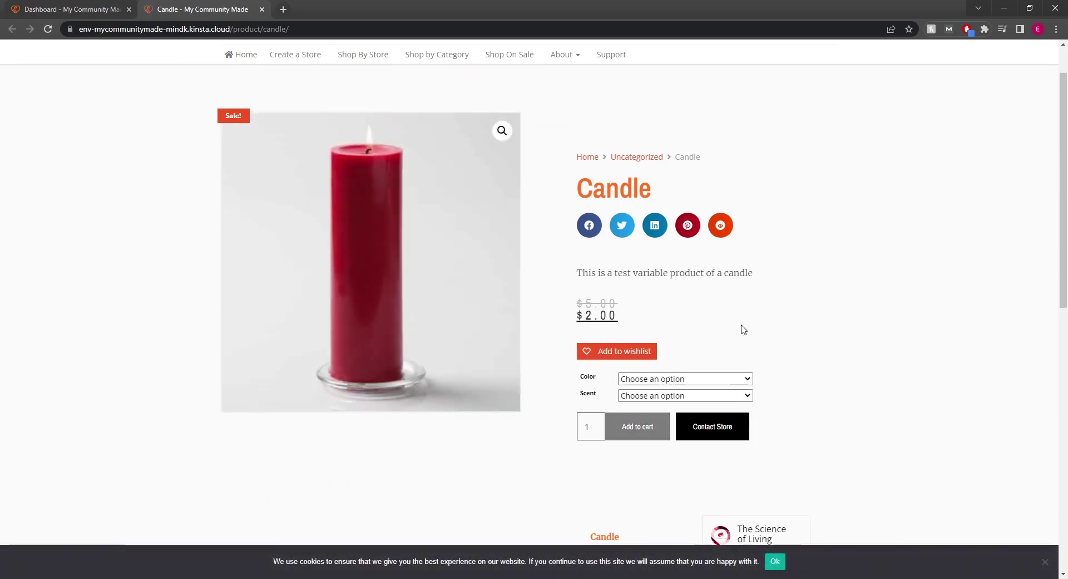
{"action": "left_click", "coordinate": [700, 380]}
{"action": "left_click", "coordinate": [689, 402]}
{"action": "left_click", "coordinate": [674, 421]}
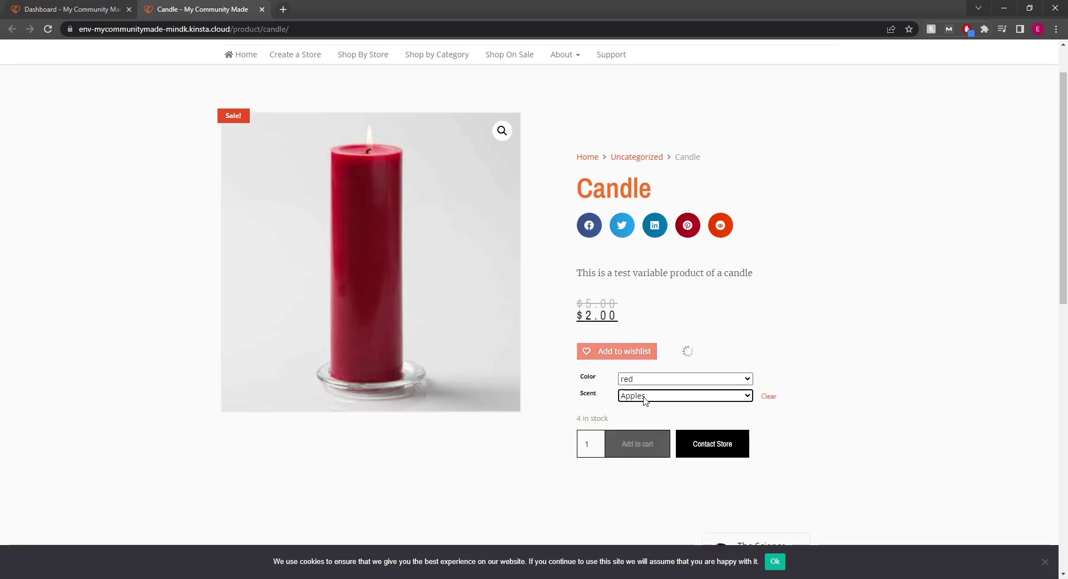
{"action": "left_click_drag", "start_coordinate": [635, 315], "coordinate": [577, 315]}
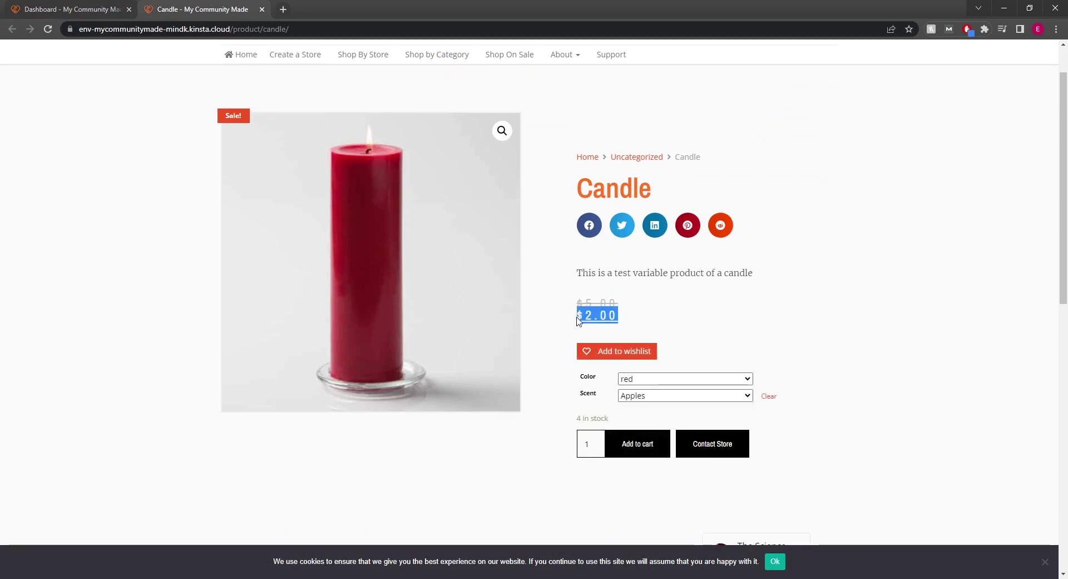
{"action": "left_click", "coordinate": [796, 317]}
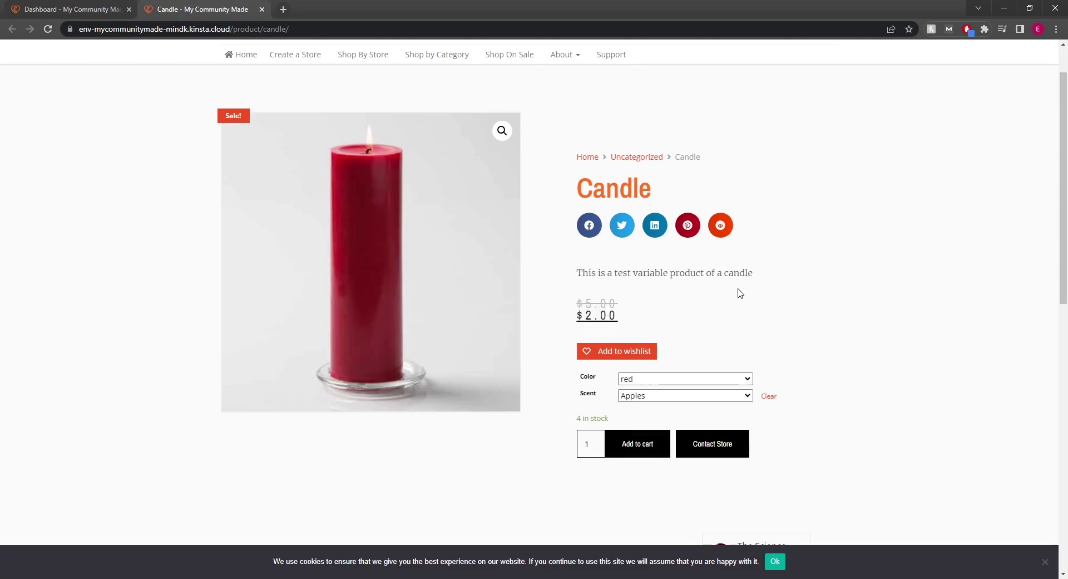
Return to the product editor and examine the details of the blue Pears variation
{"action": "left_click", "coordinate": [116, 11]}
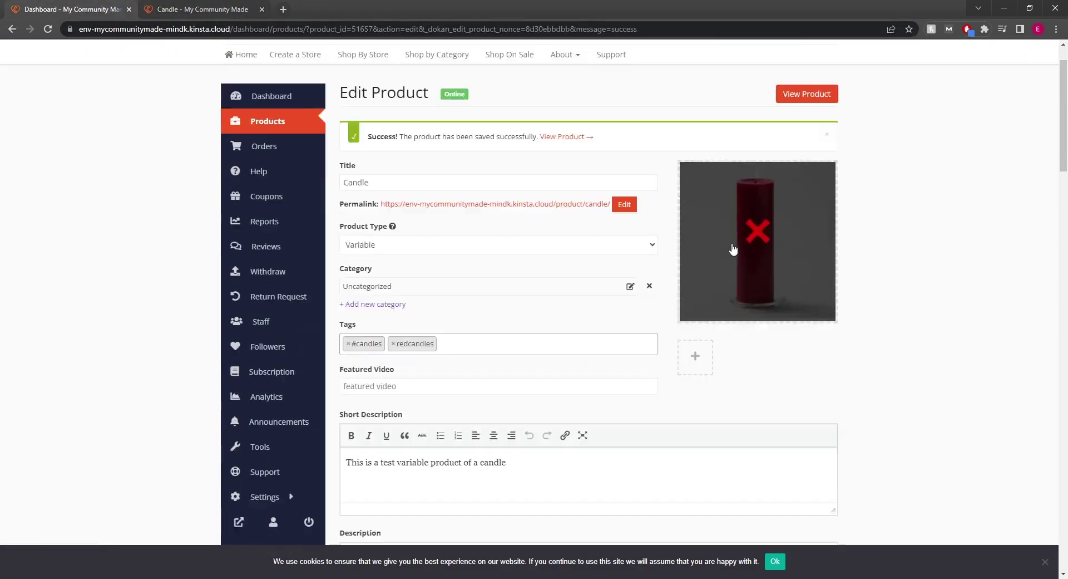
{"action": "scroll", "coordinate": [745, 248], "scroll_direction": "down", "scroll_amount": 3}
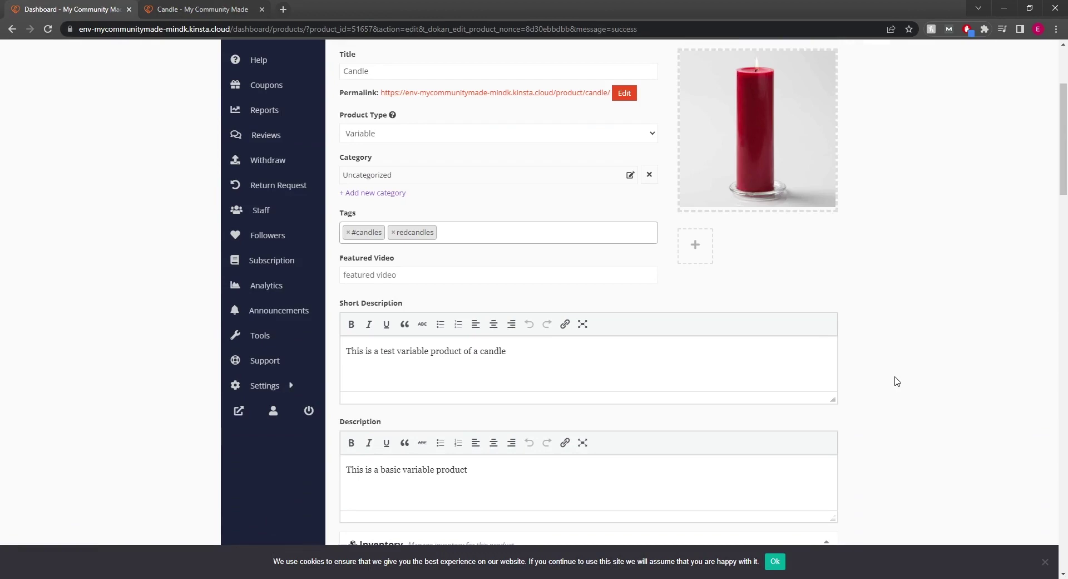
{"action": "scroll", "coordinate": [897, 381], "scroll_direction": "down", "scroll_amount": 20}
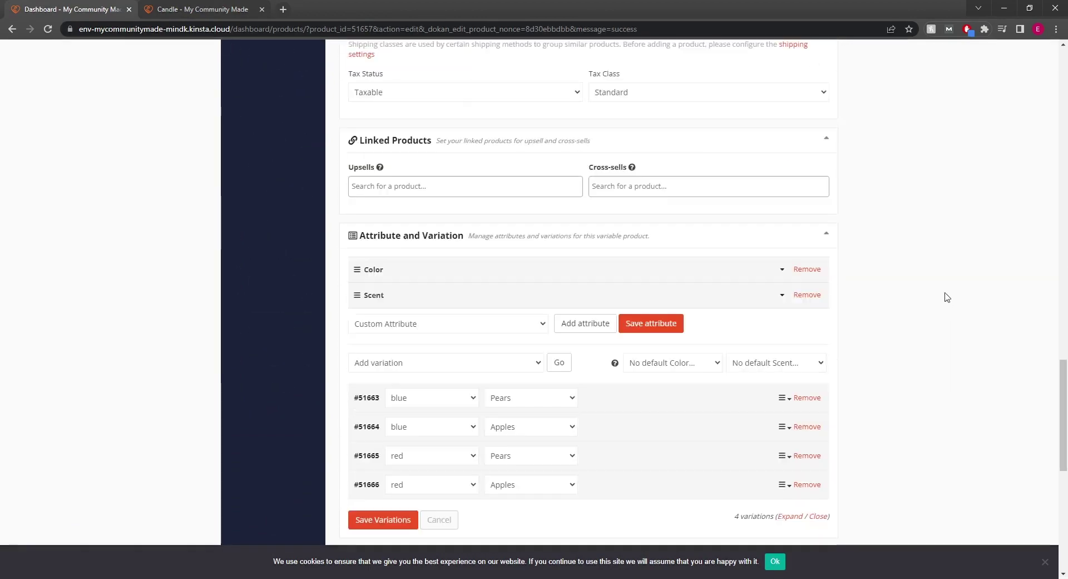
{"action": "scroll", "coordinate": [939, 275], "scroll_direction": "down", "scroll_amount": 3}
{"action": "left_click", "coordinate": [690, 240]}
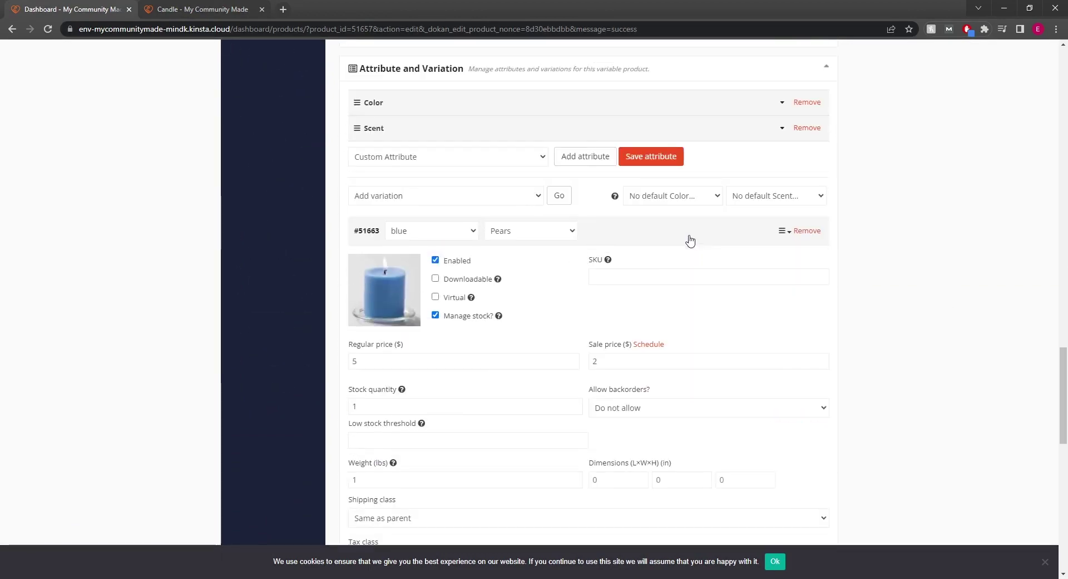
{"action": "left_click", "coordinate": [689, 241]}
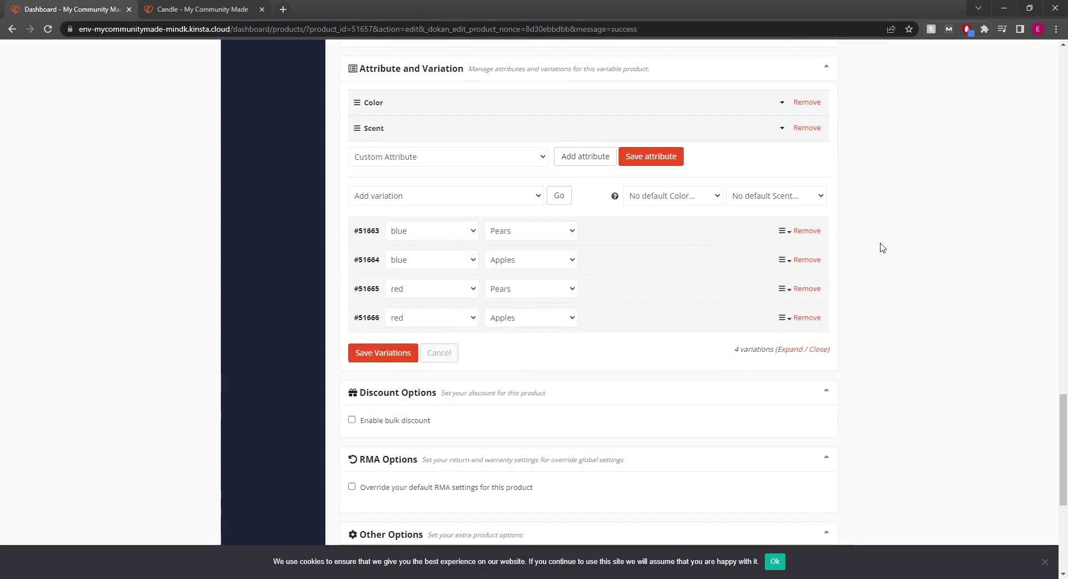